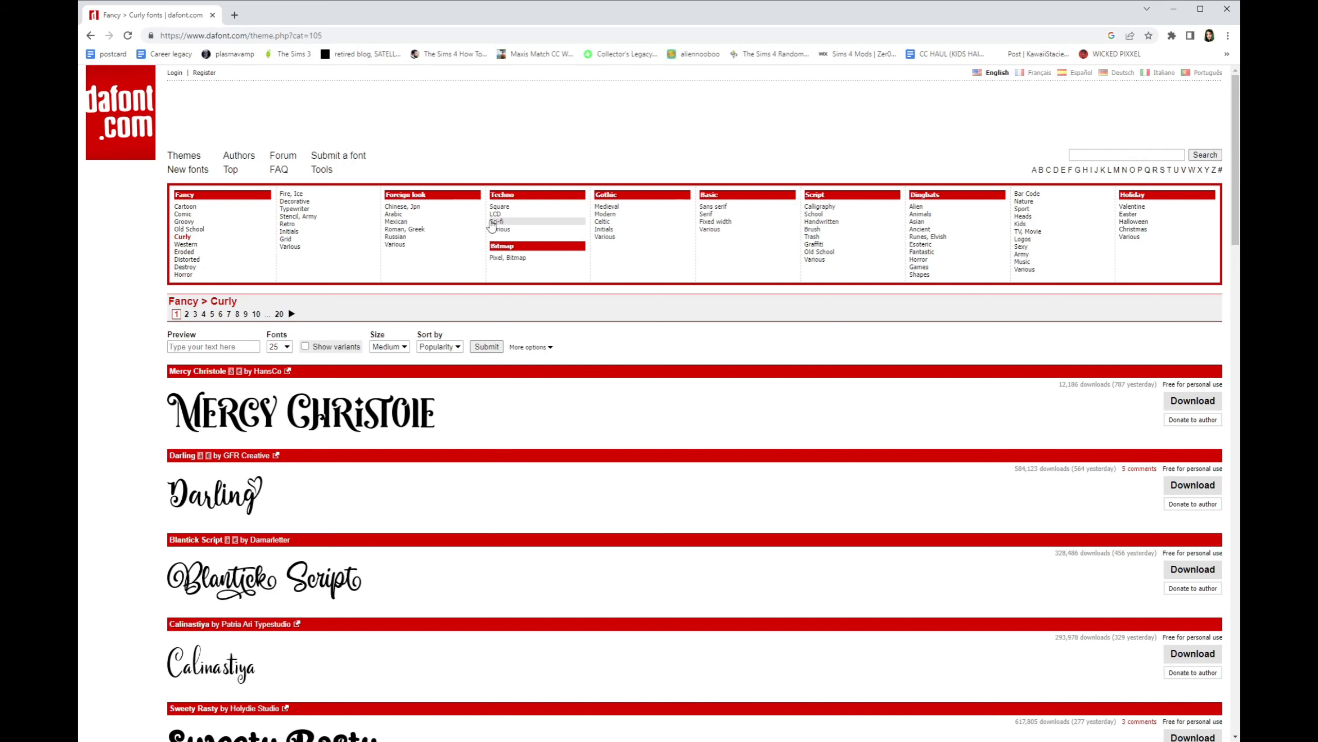
Browse the font categories Foreign look > Various and Fancy > Western, Curly, Old School and Cartoon.
click(432, 247)
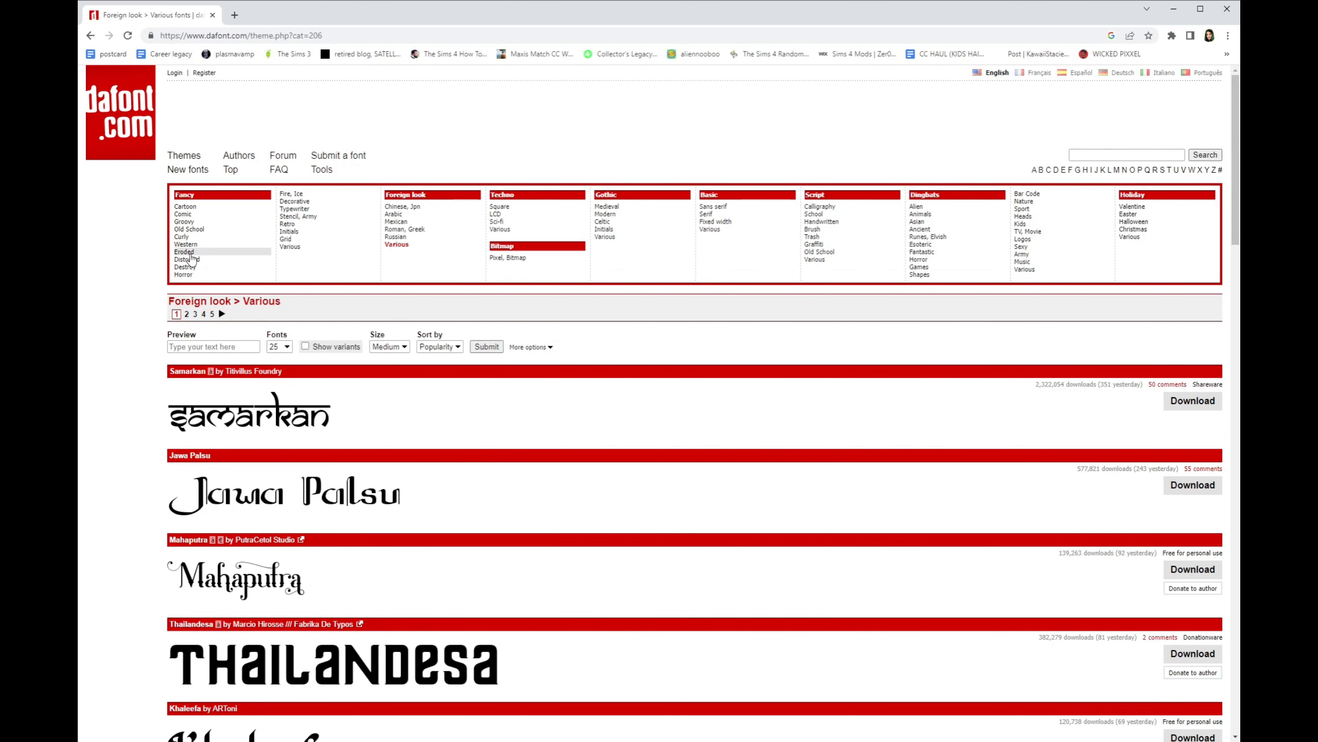
click(190, 245)
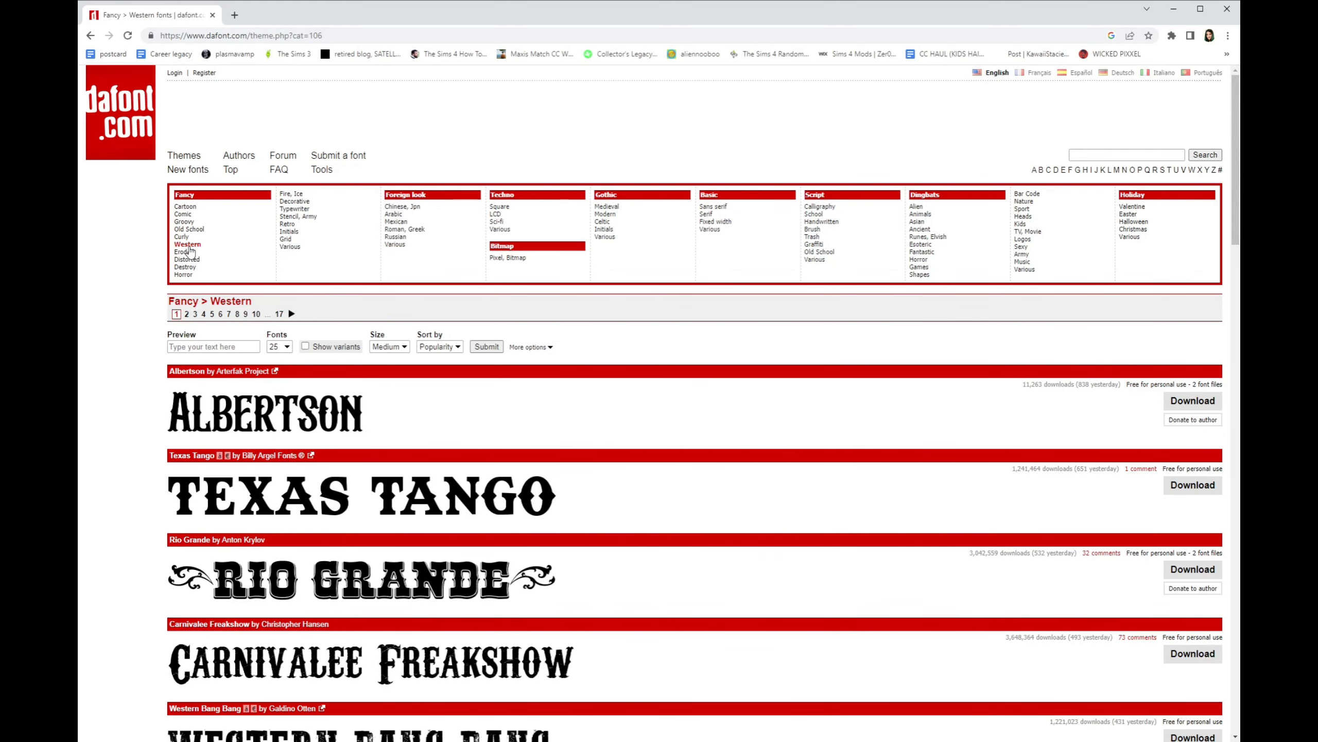
click(183, 237)
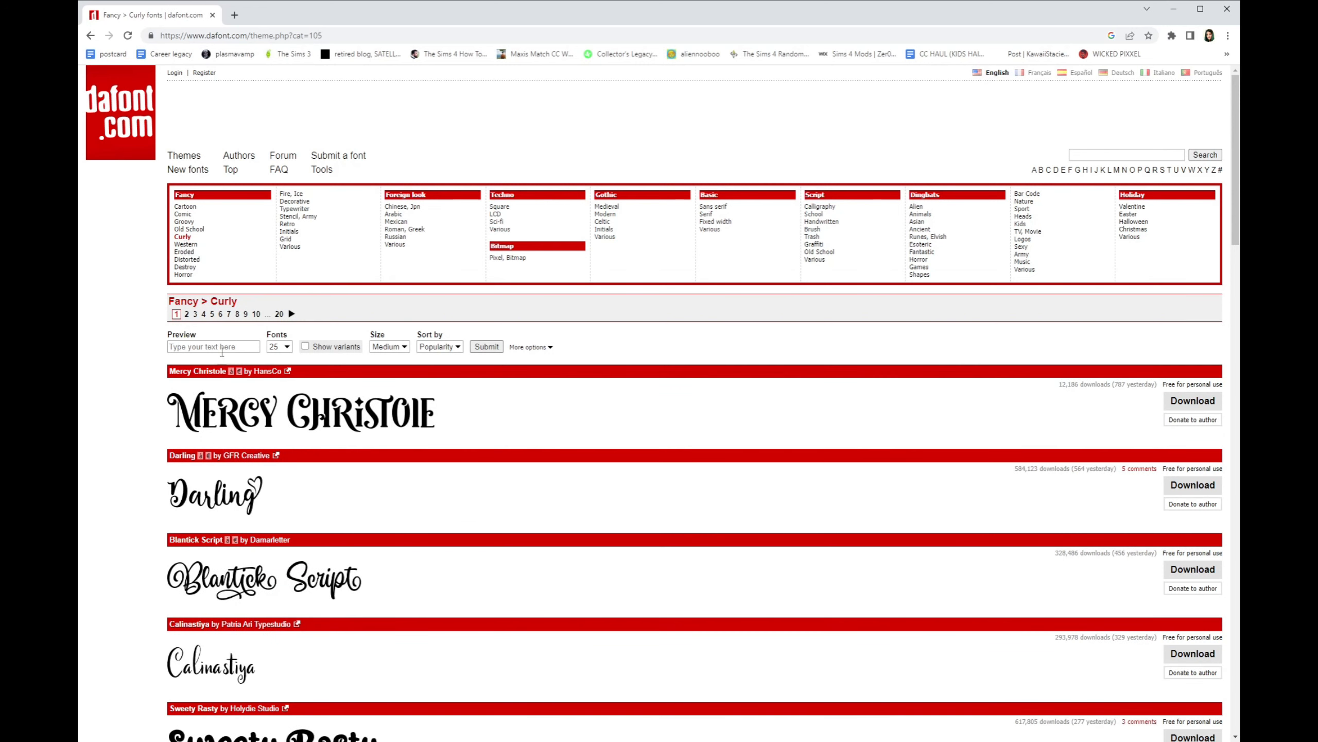
click(183, 230)
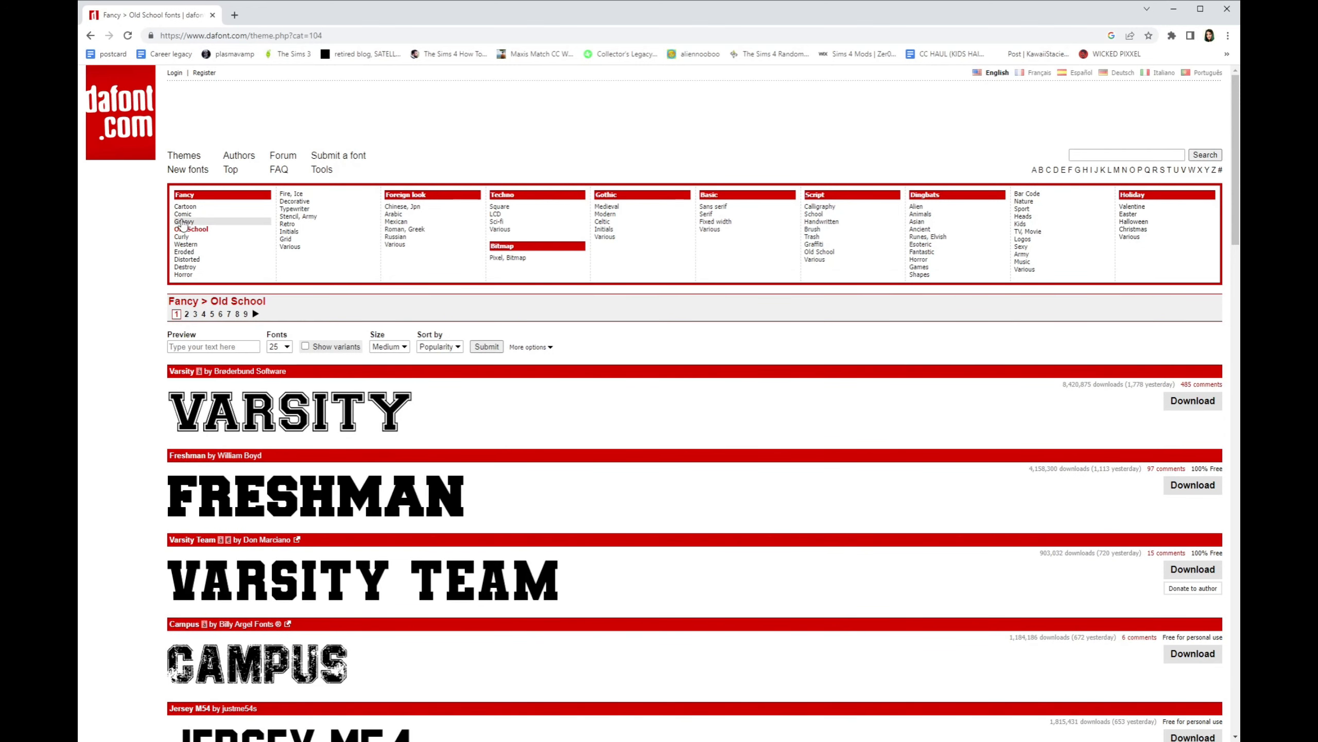
click(183, 207)
scroll(285, 434, down, 3)
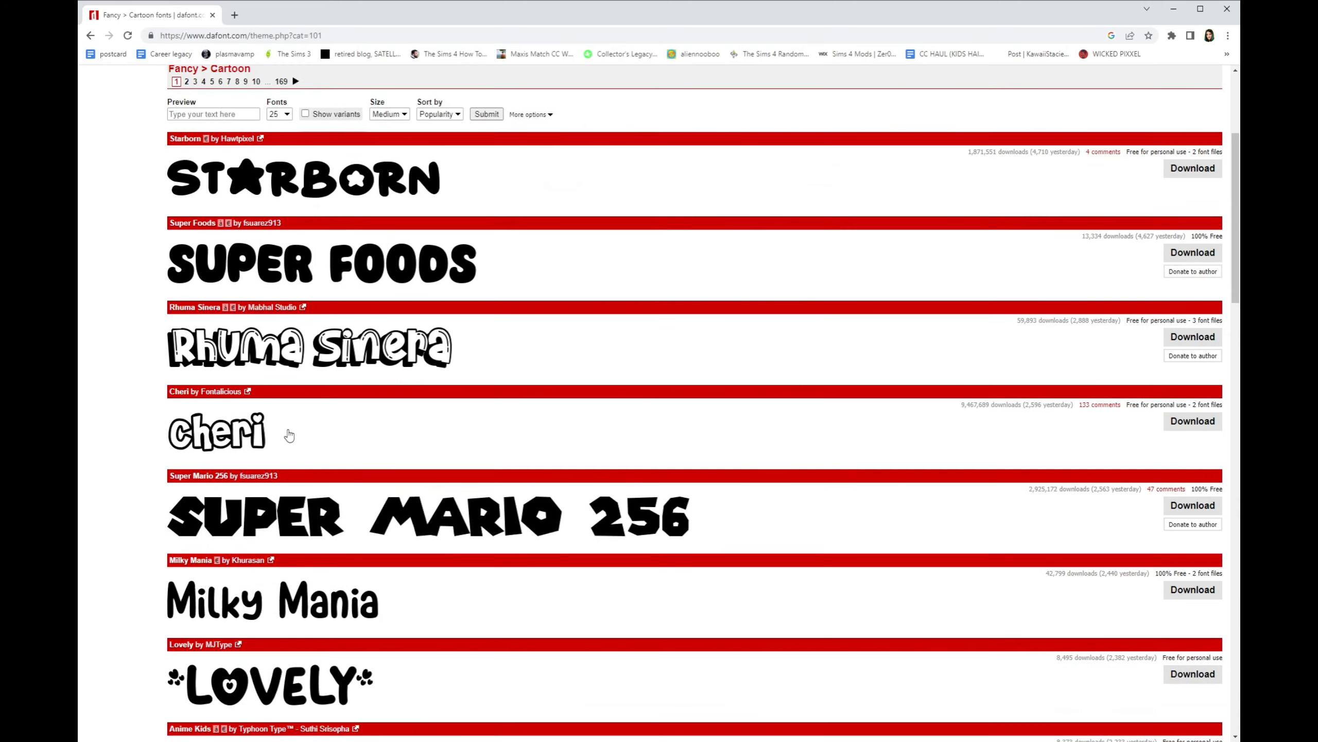
scroll(346, 454, up, 3)
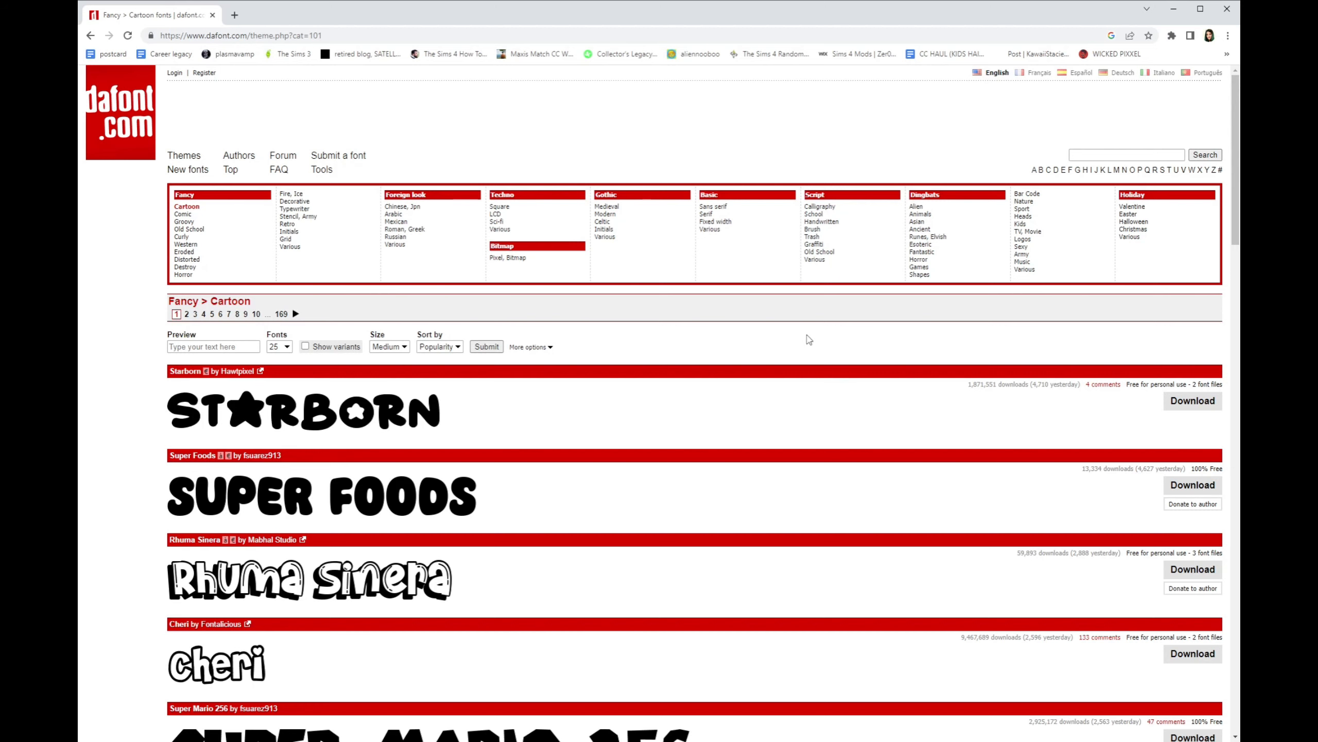
Look through the symbol fonts in the Dingbats > Shapes category.
click(914, 275)
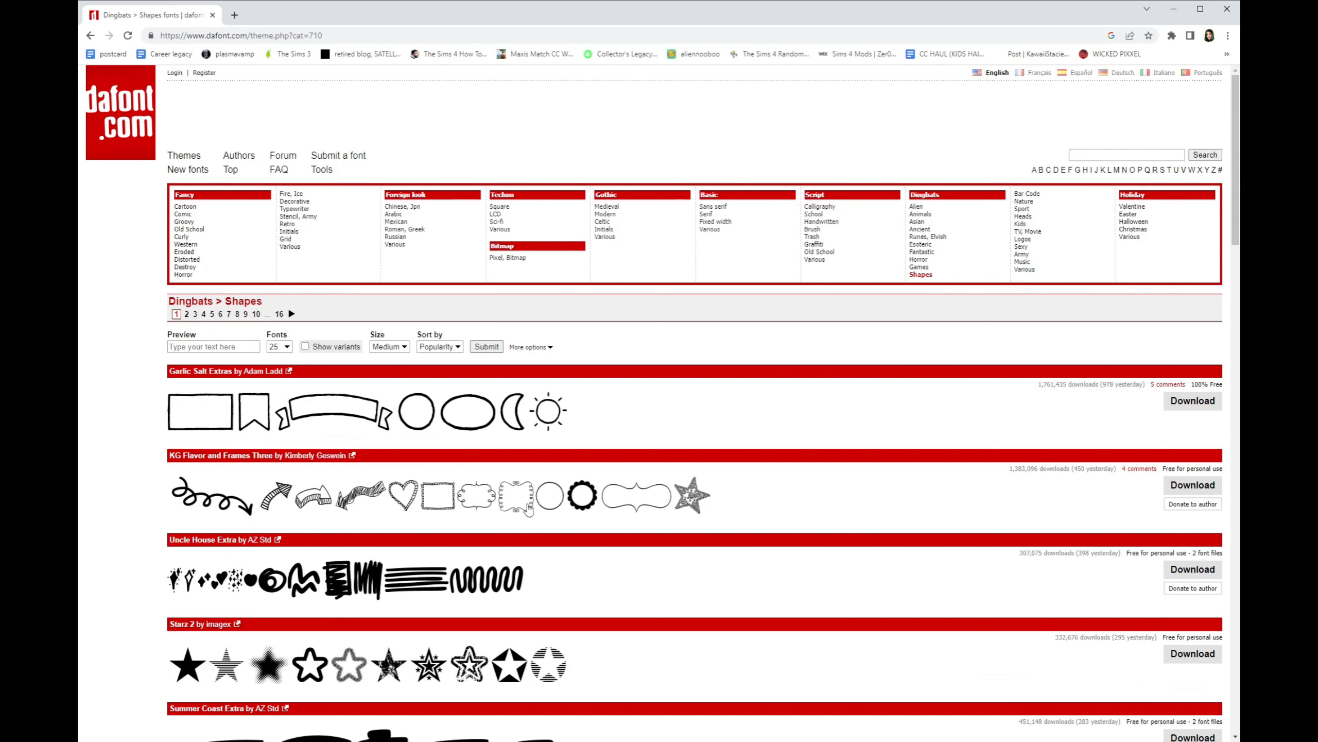
scroll(528, 508, down, 1)
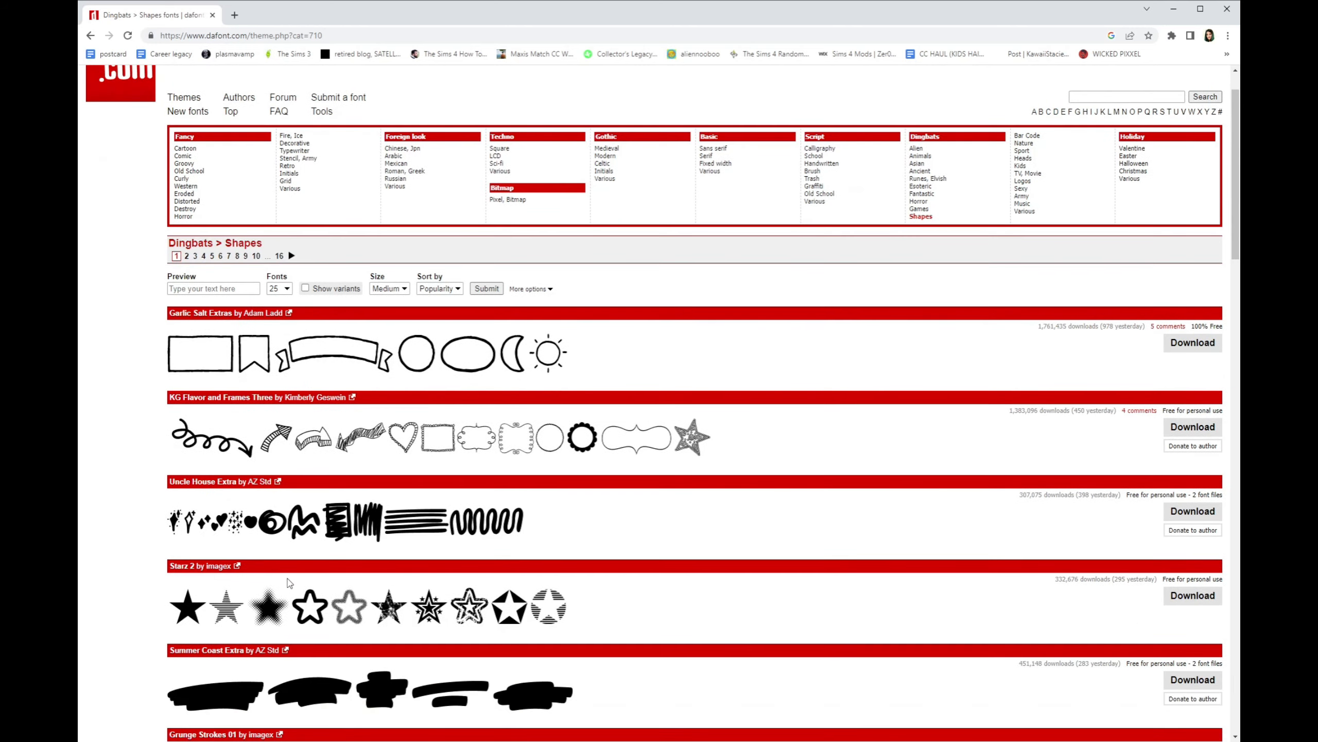
scroll(289, 581, down, 6)
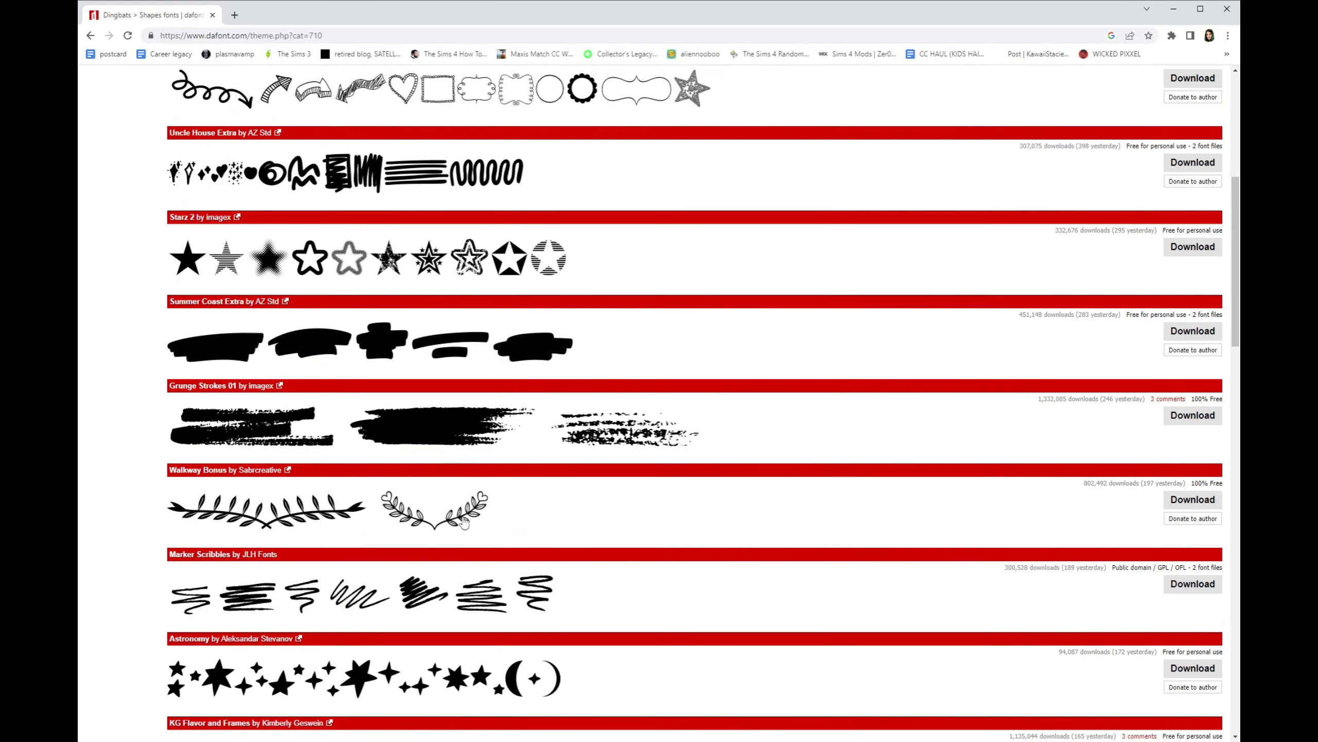
scroll(463, 521, down, 4)
scroll(467, 520, up, 11)
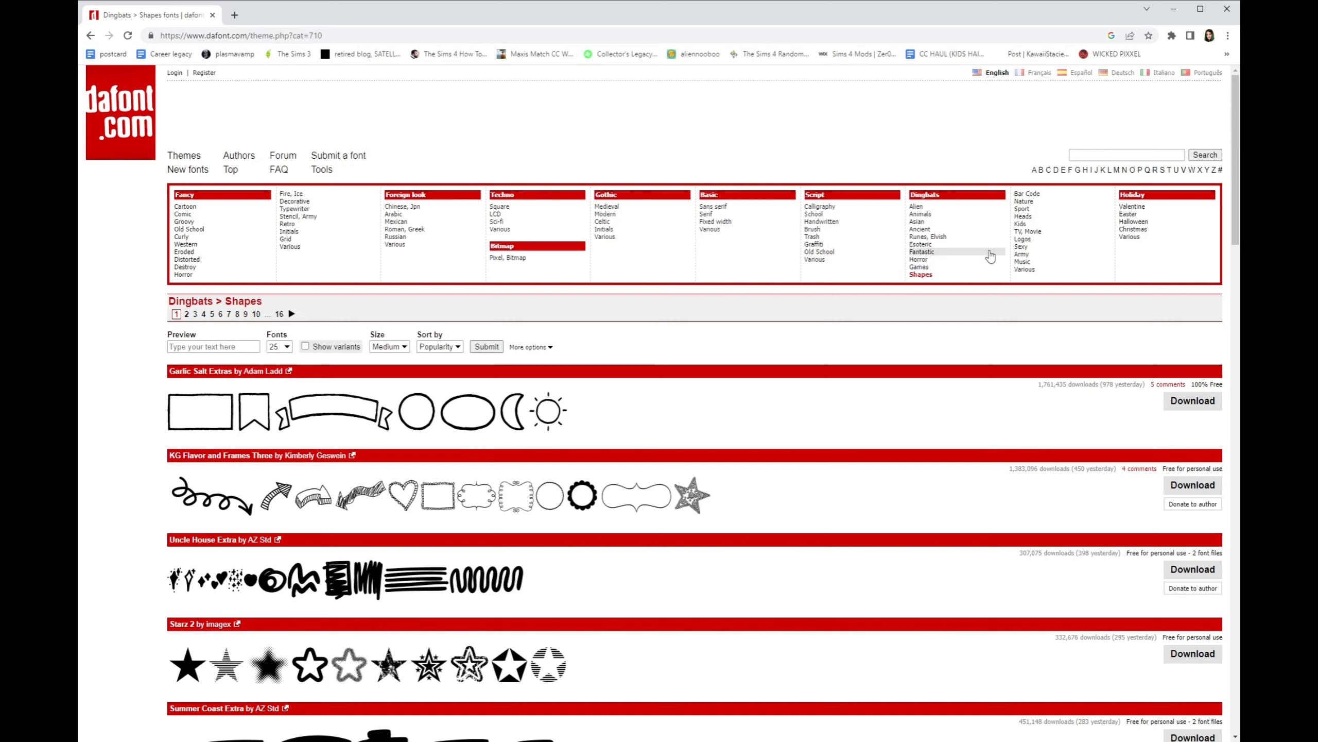
Find The Death font in the Dingbats > Horror category and open its page.
click(916, 260)
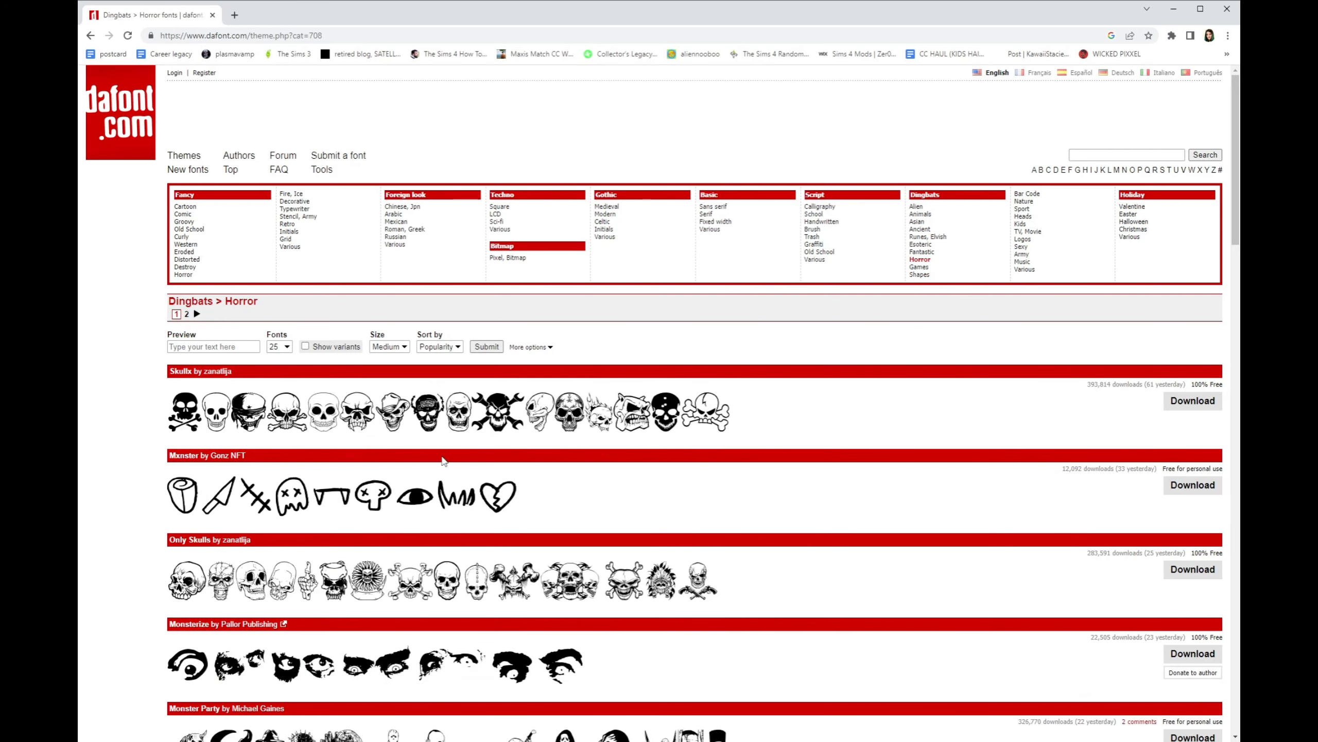
scroll(443, 477, down, 3)
scroll(443, 477, down, 1)
scroll(440, 477, down, 13)
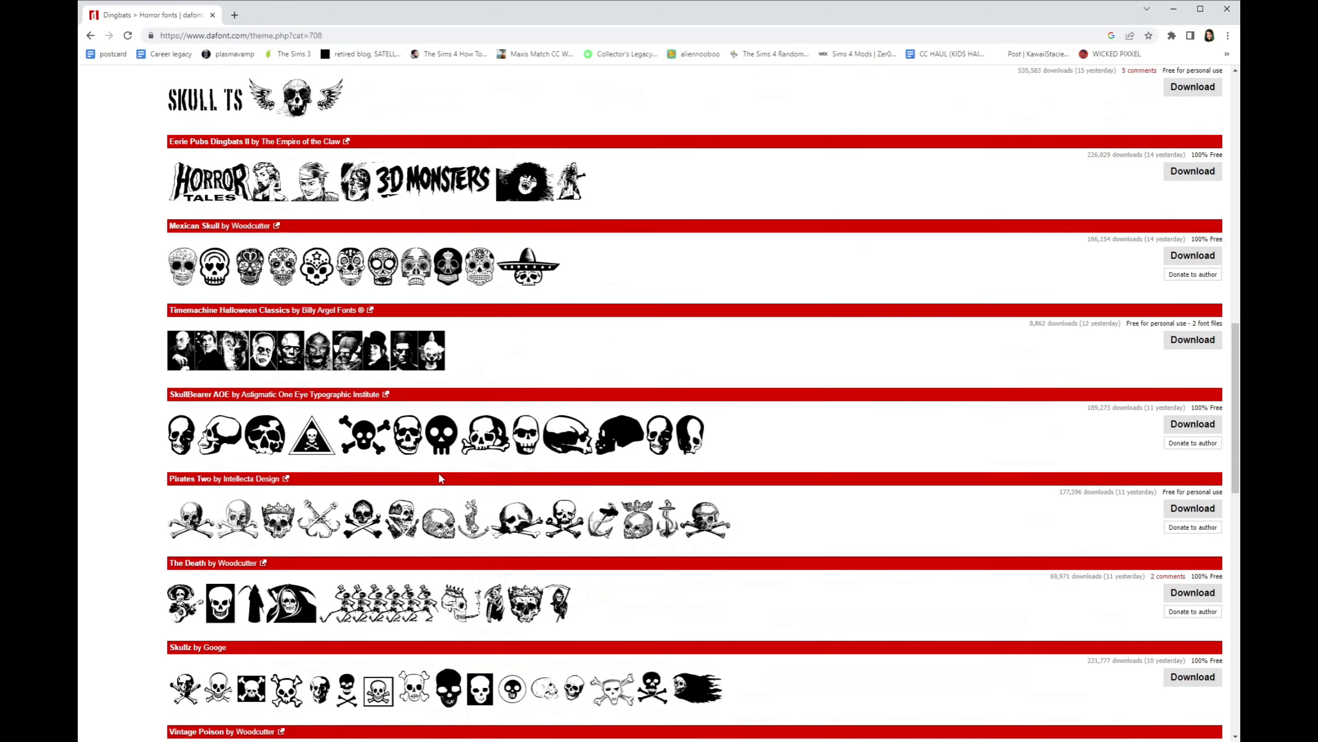
scroll(439, 477, down, 1)
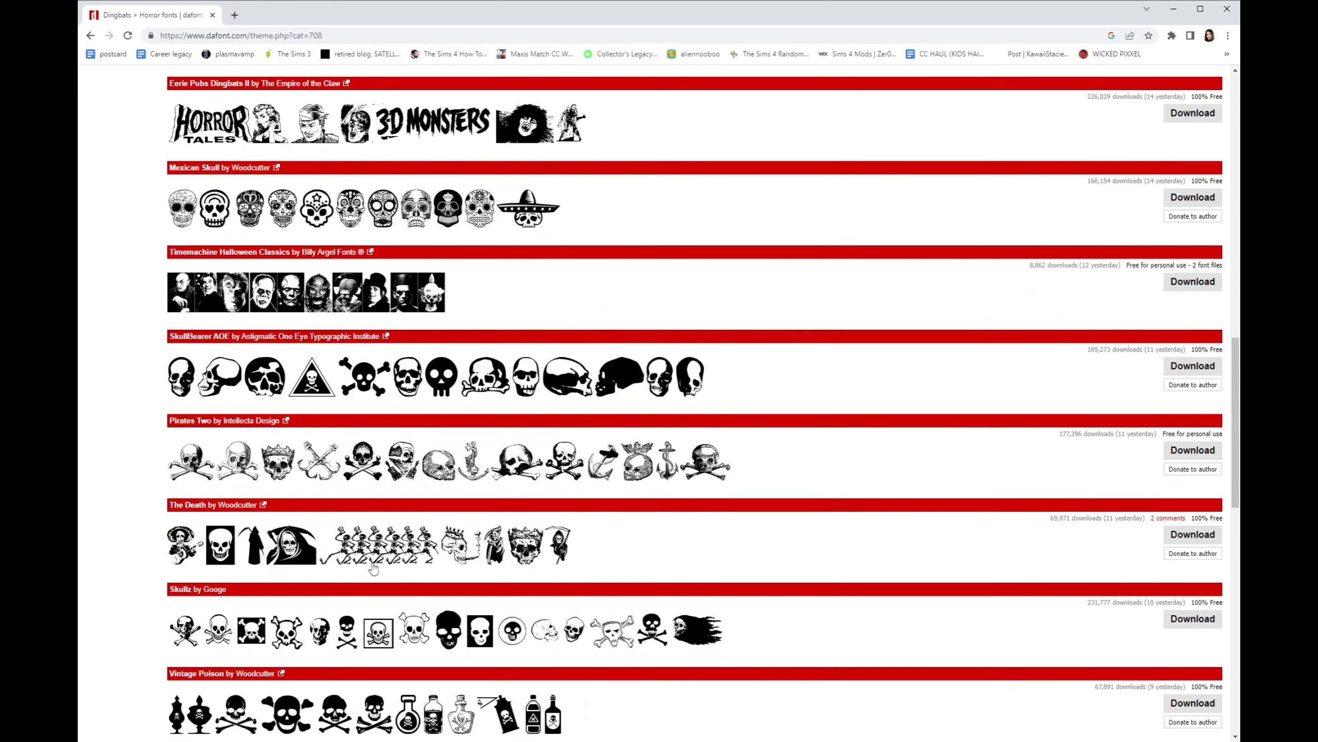
scroll(374, 569, down, 1)
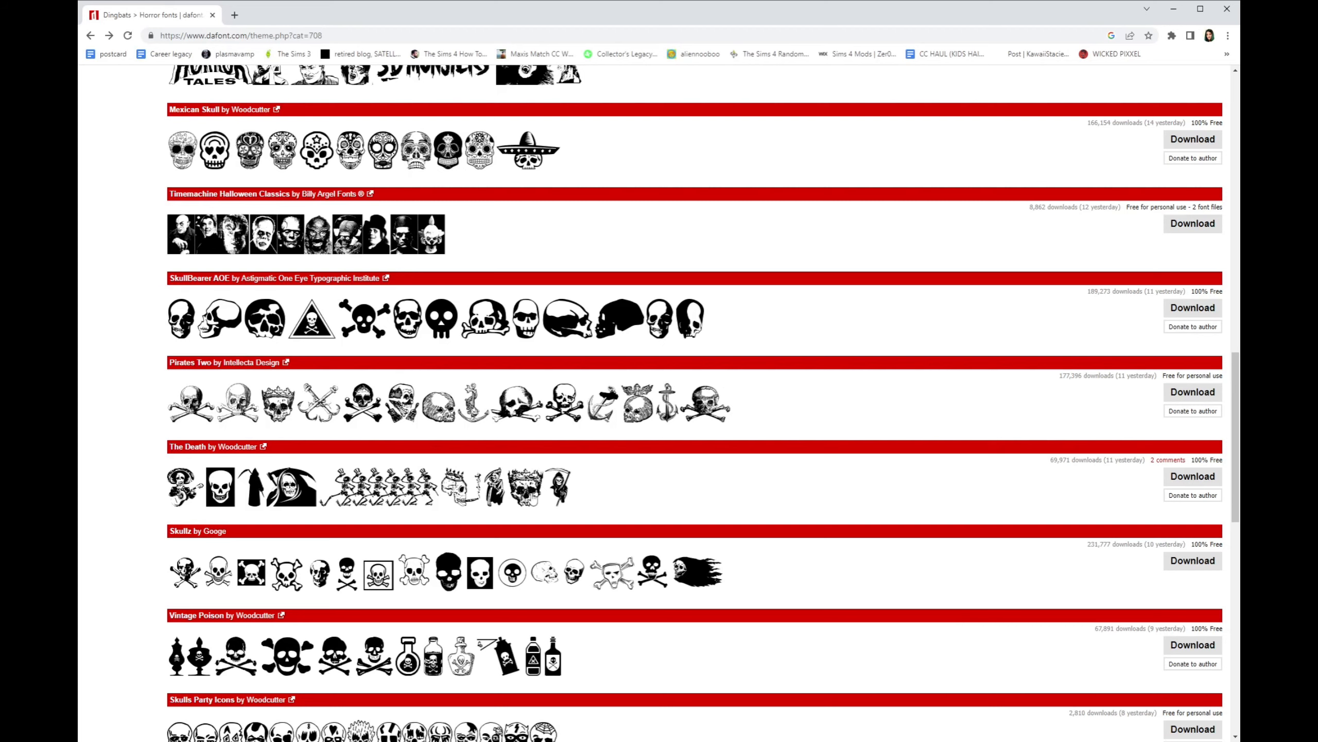
click(526, 499)
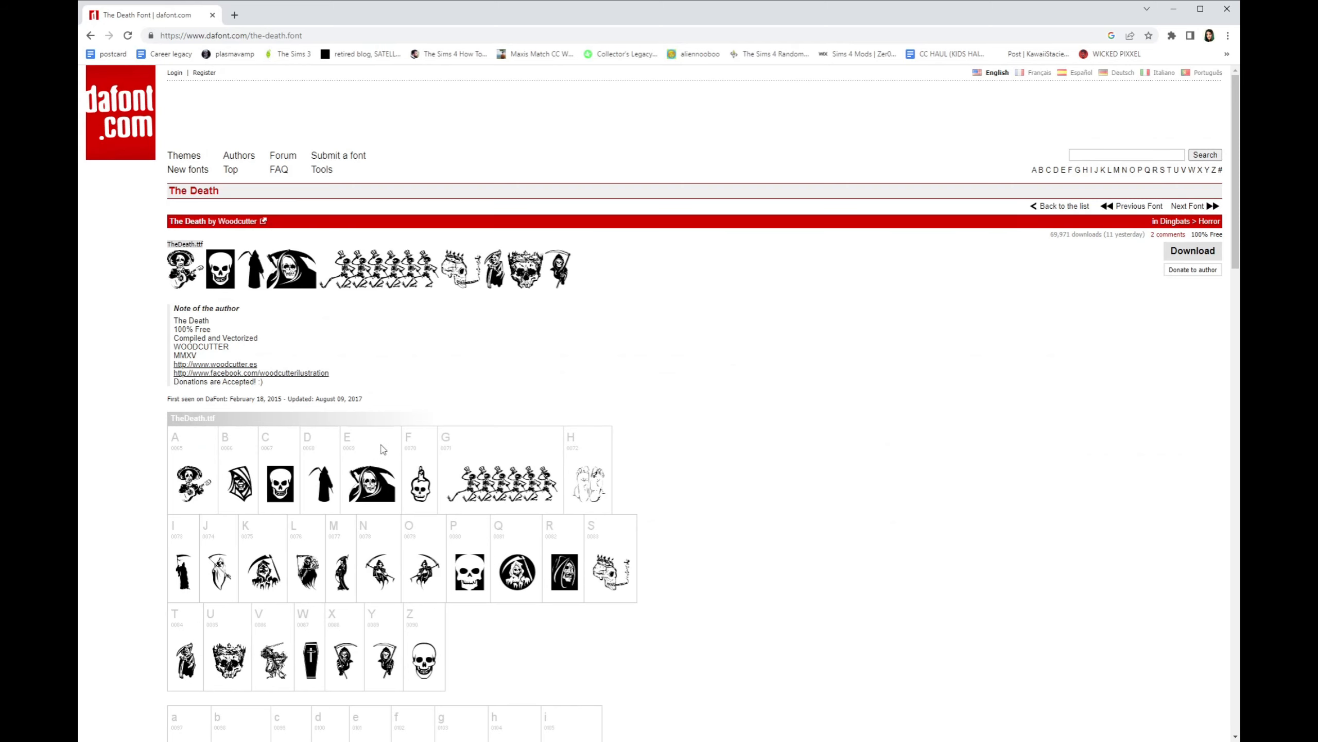
Look through the character map of The Death and download the font.
scroll(435, 467, down, 3)
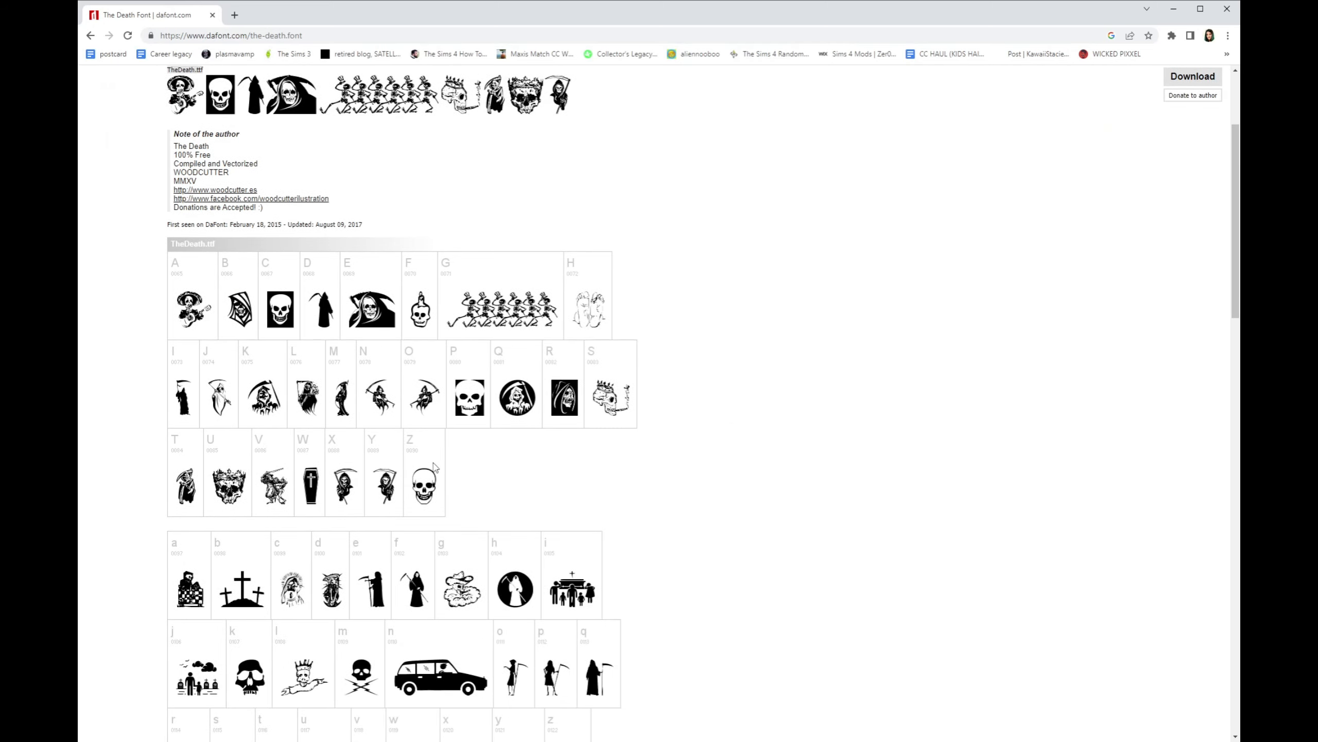
scroll(435, 467, down, 3)
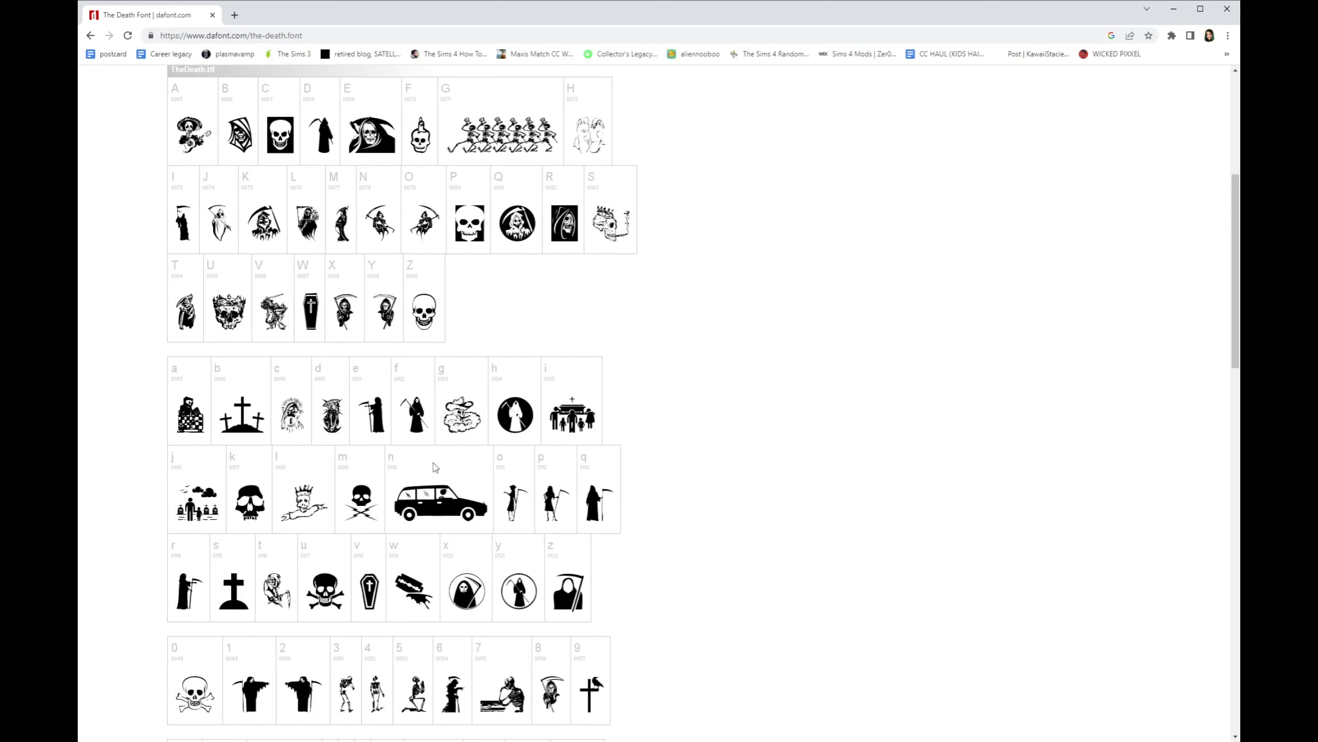
scroll(435, 466, up, 4)
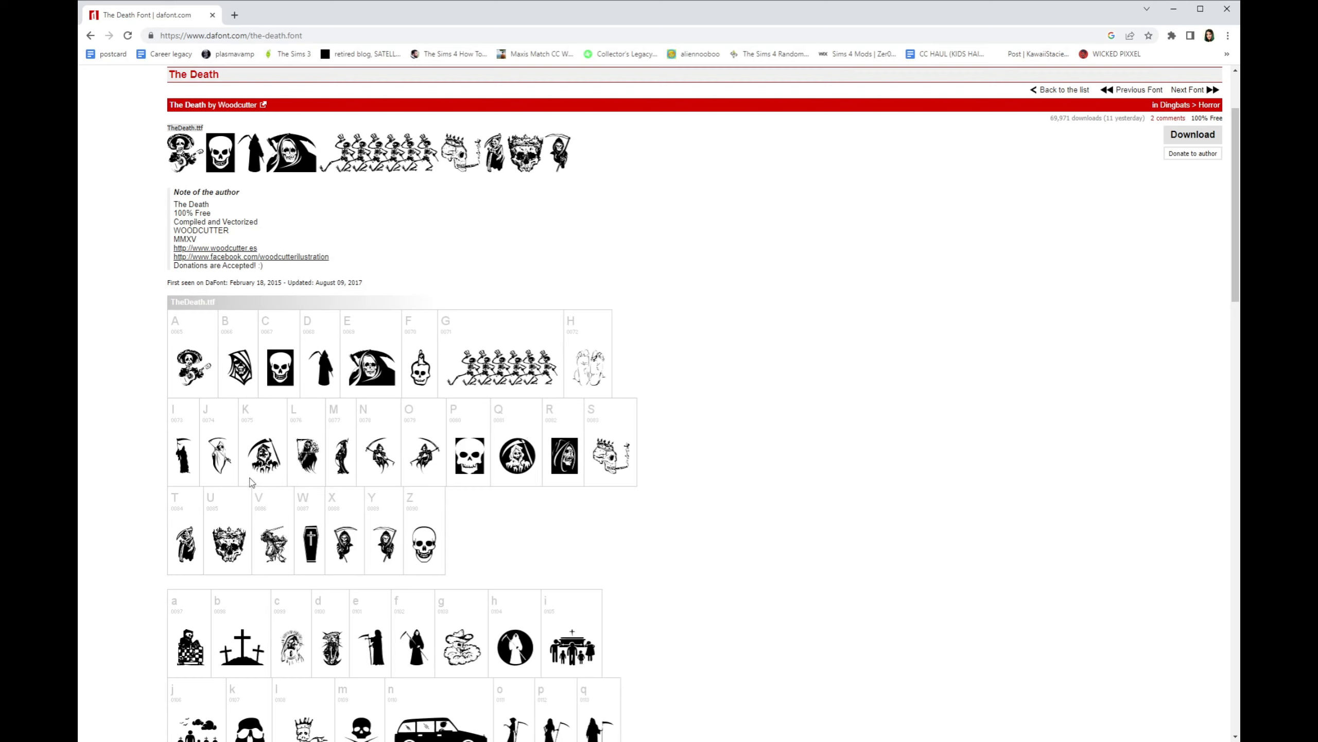
scroll(424, 471, down, 3)
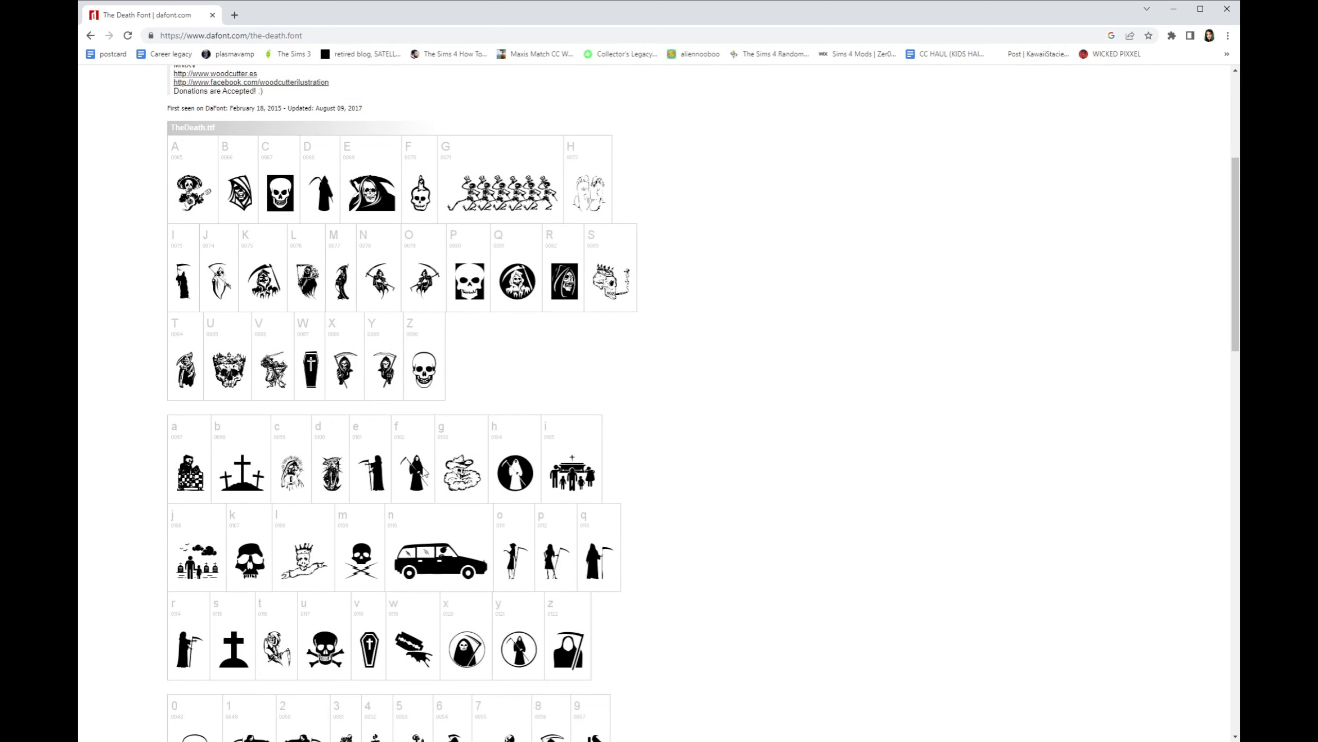
scroll(415, 408, up, 3)
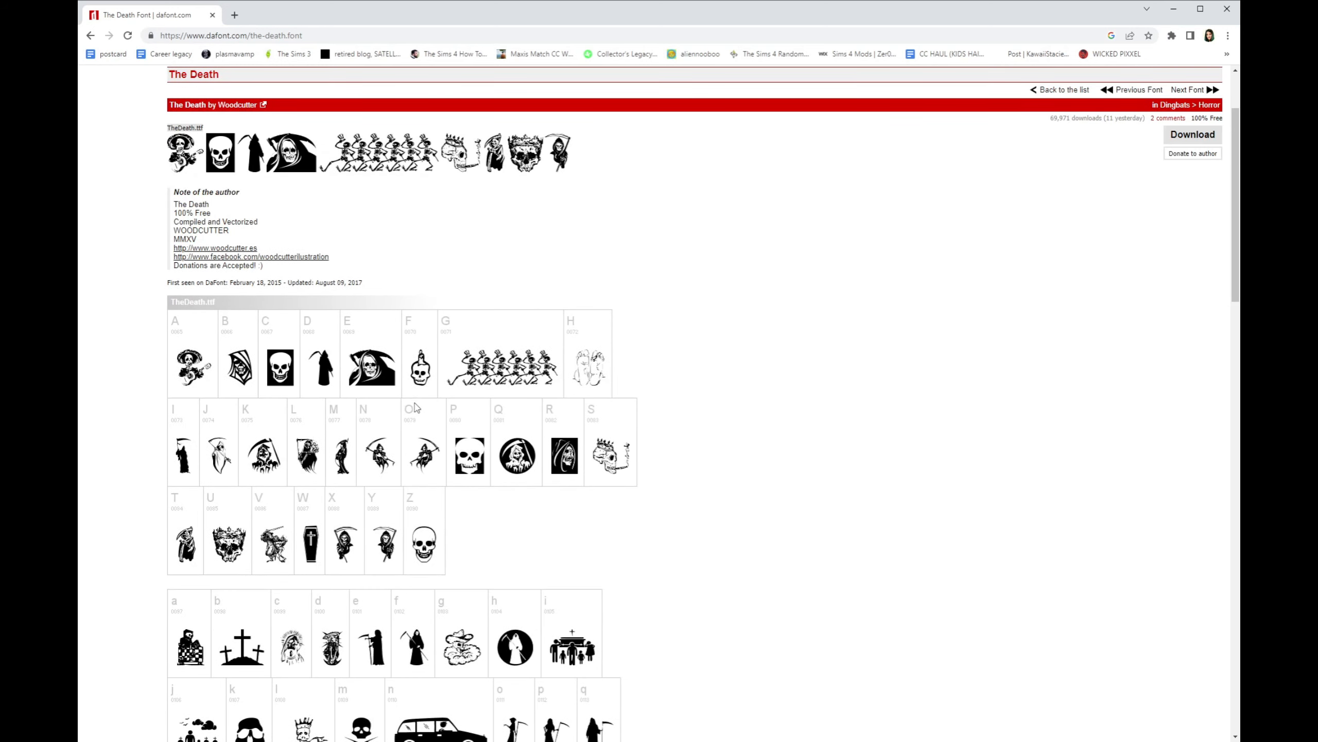
scroll(415, 407, up, 1)
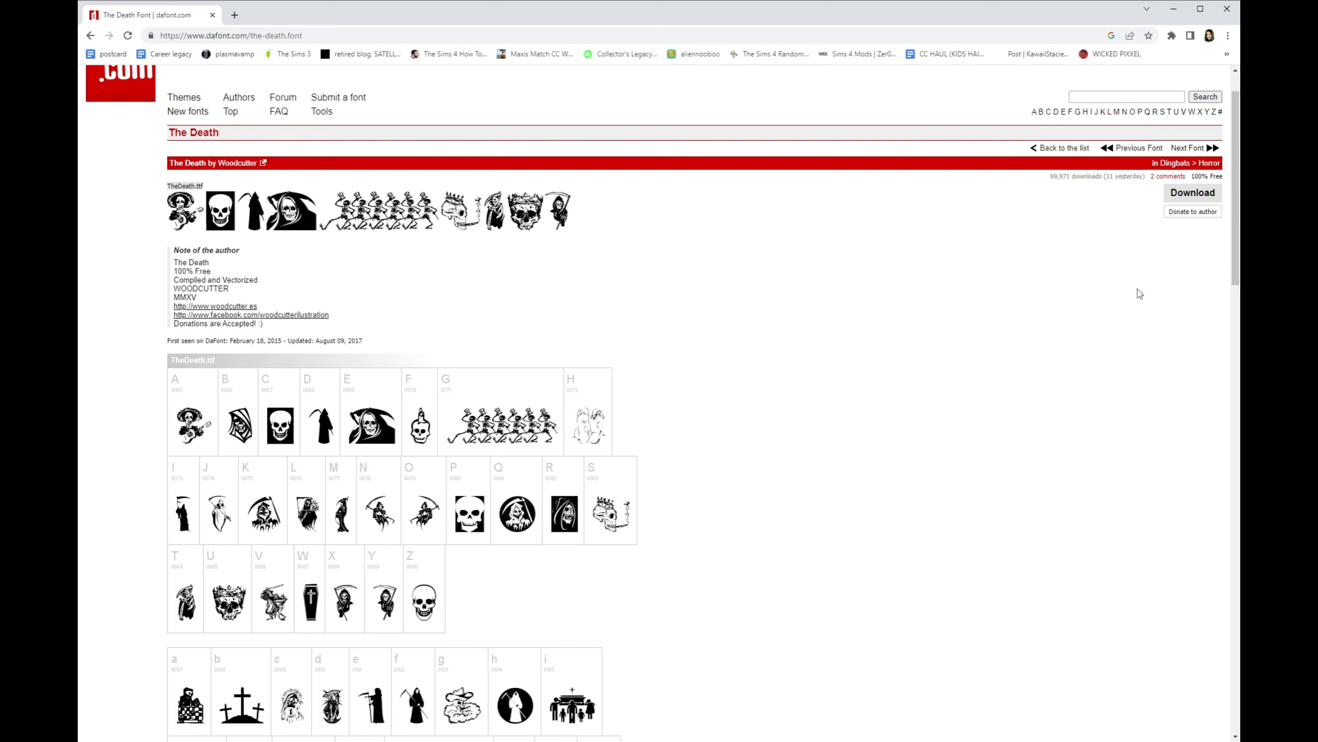
click(1195, 200)
scroll(284, 208, up, 1)
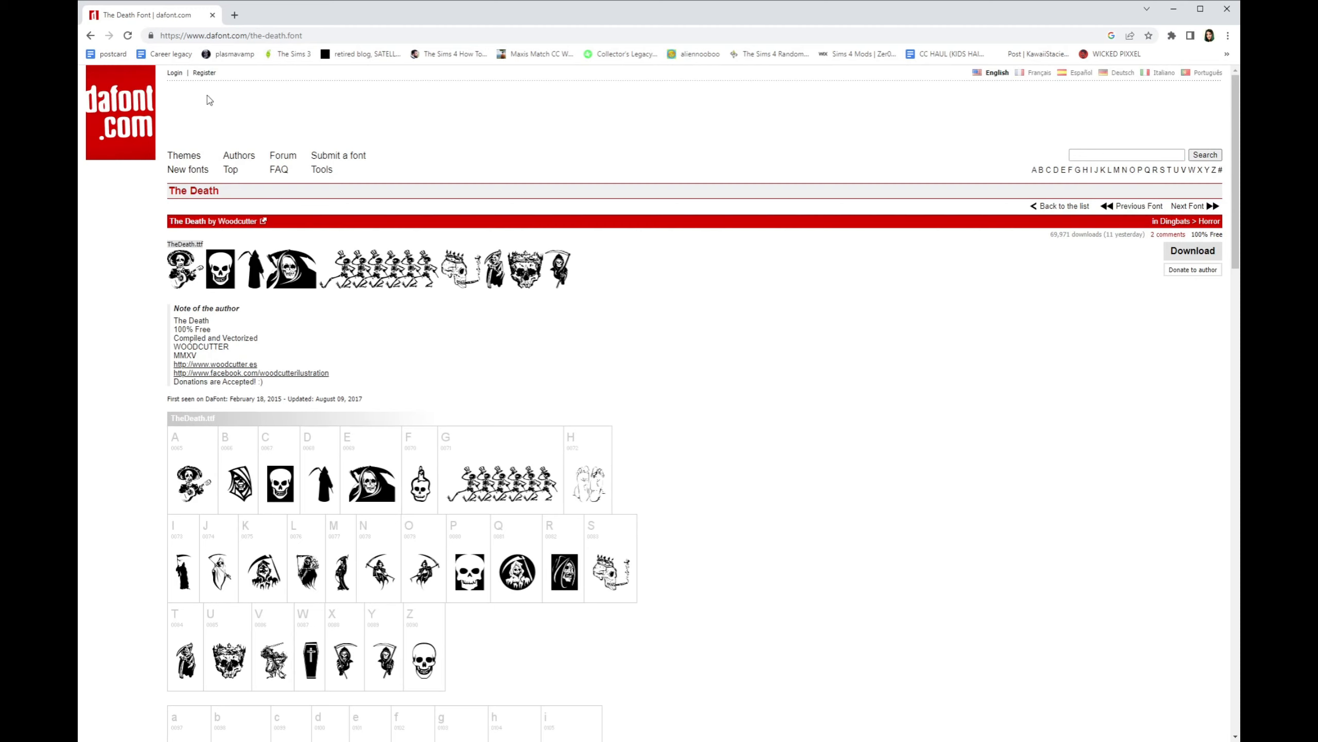
Return from the font's page to the category list and browse the Fancy > Curly fonts.
click(97, 39)
triple_click(357, 322)
click(89, 35)
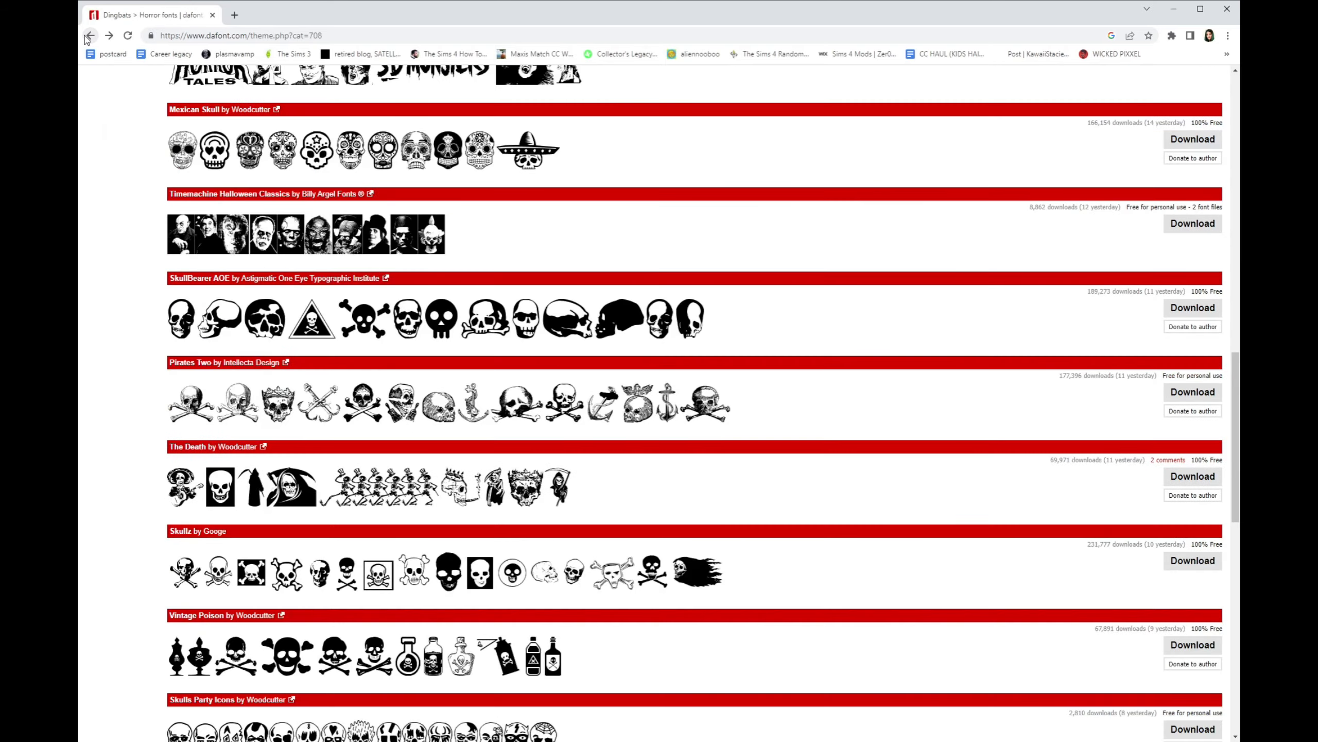
scroll(278, 160, up, 18)
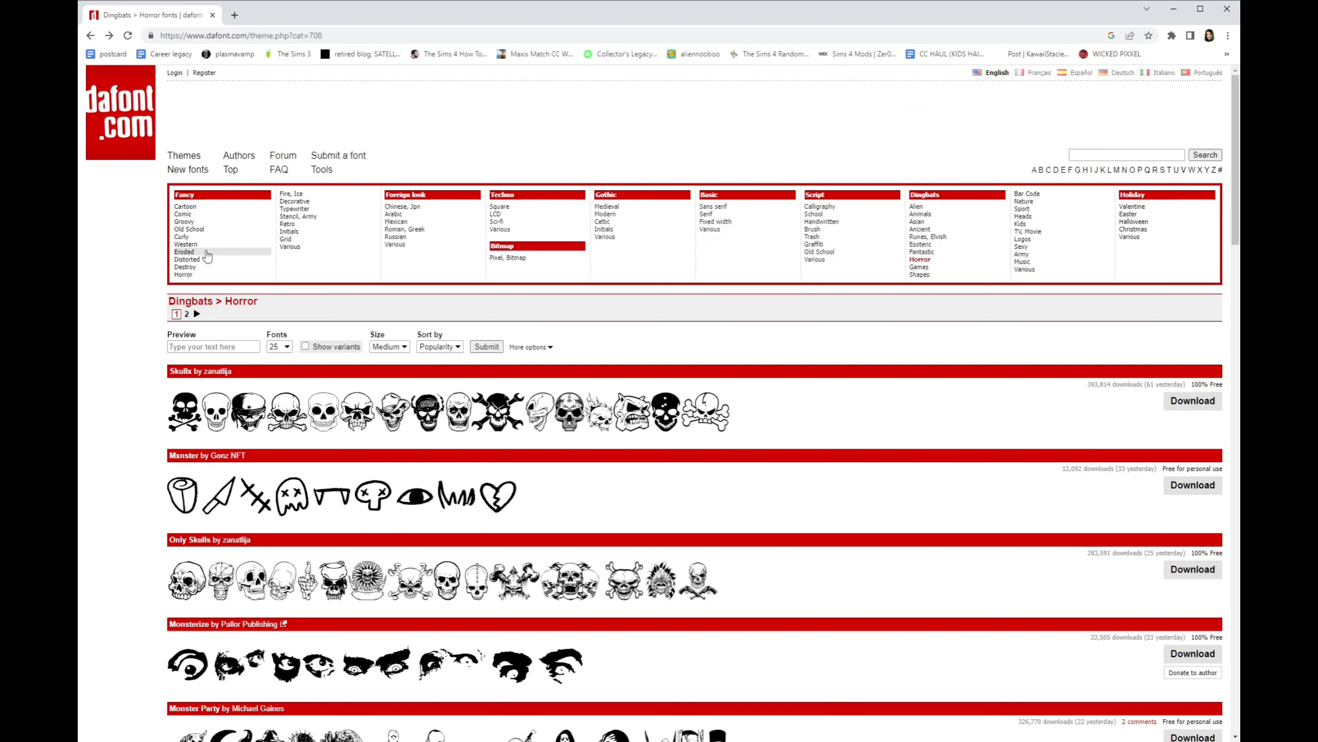
click(182, 237)
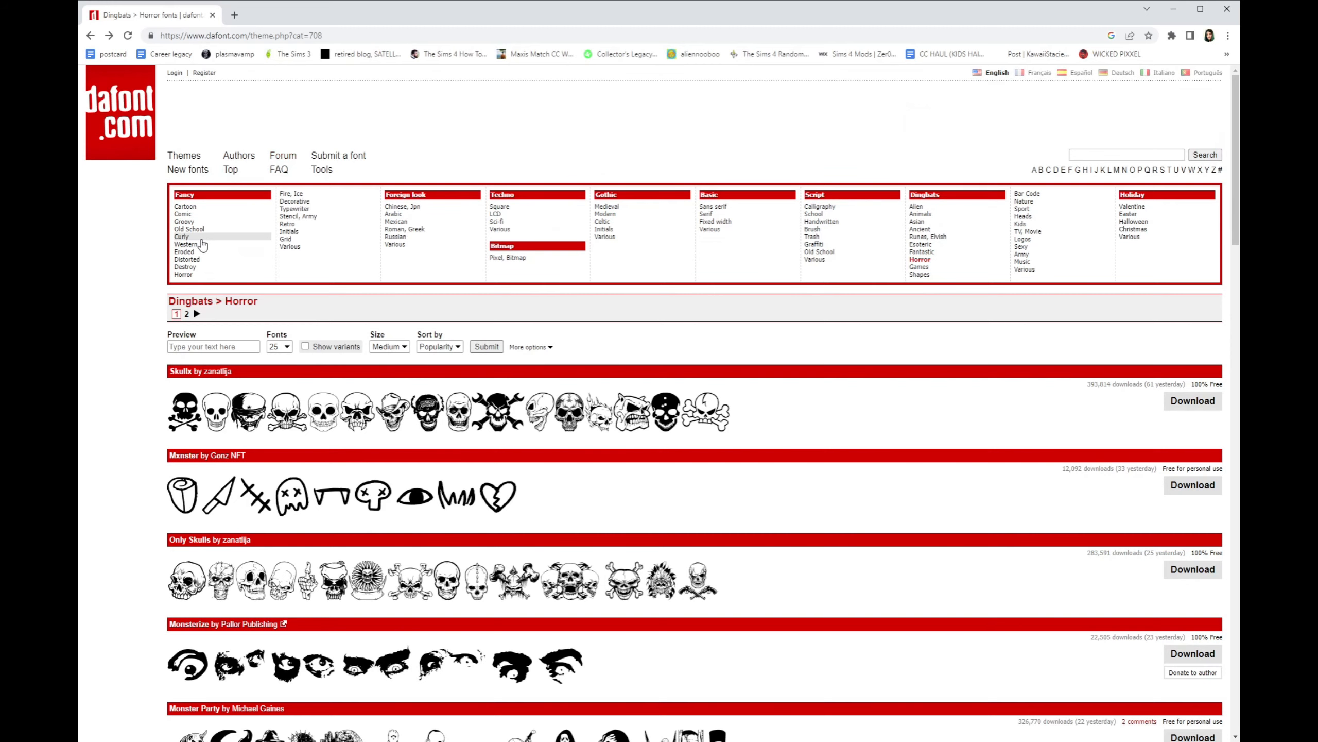
scroll(203, 244, down, 1)
scroll(203, 244, down, 10)
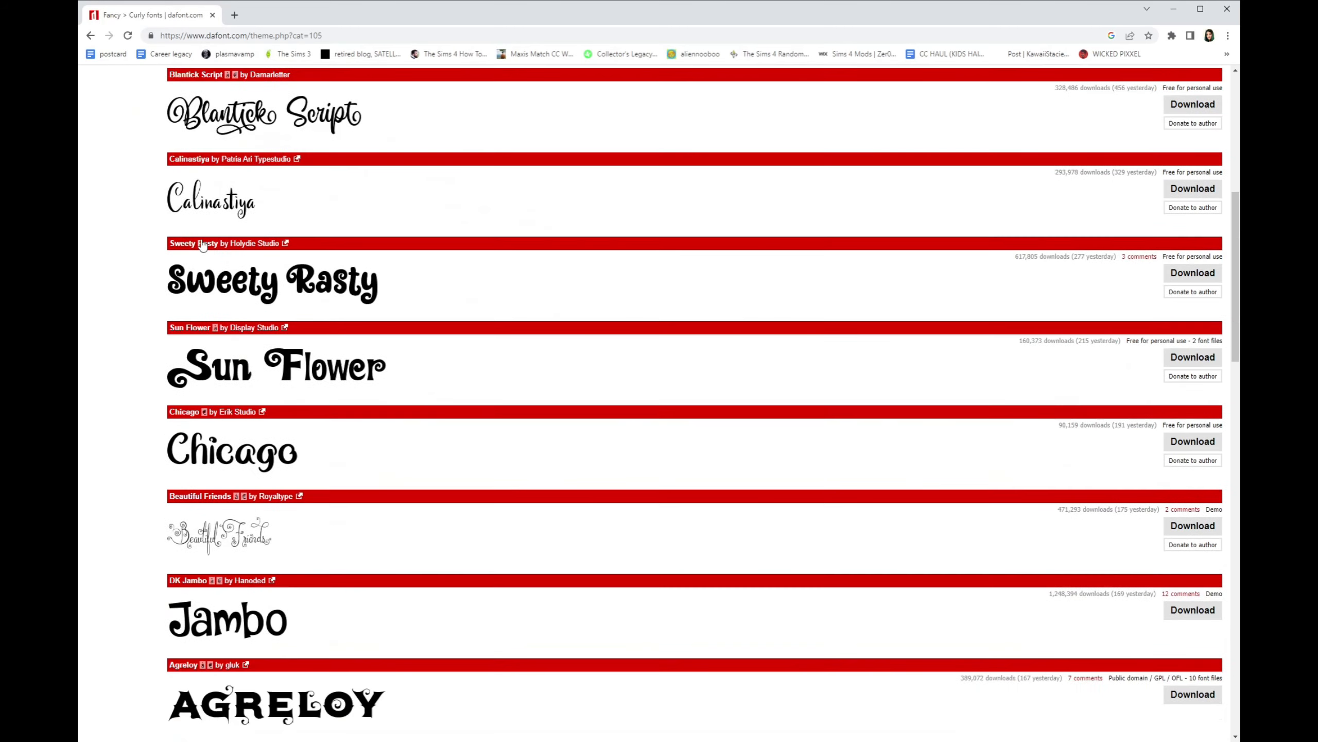
scroll(203, 244, down, 2)
scroll(197, 229, up, 1)
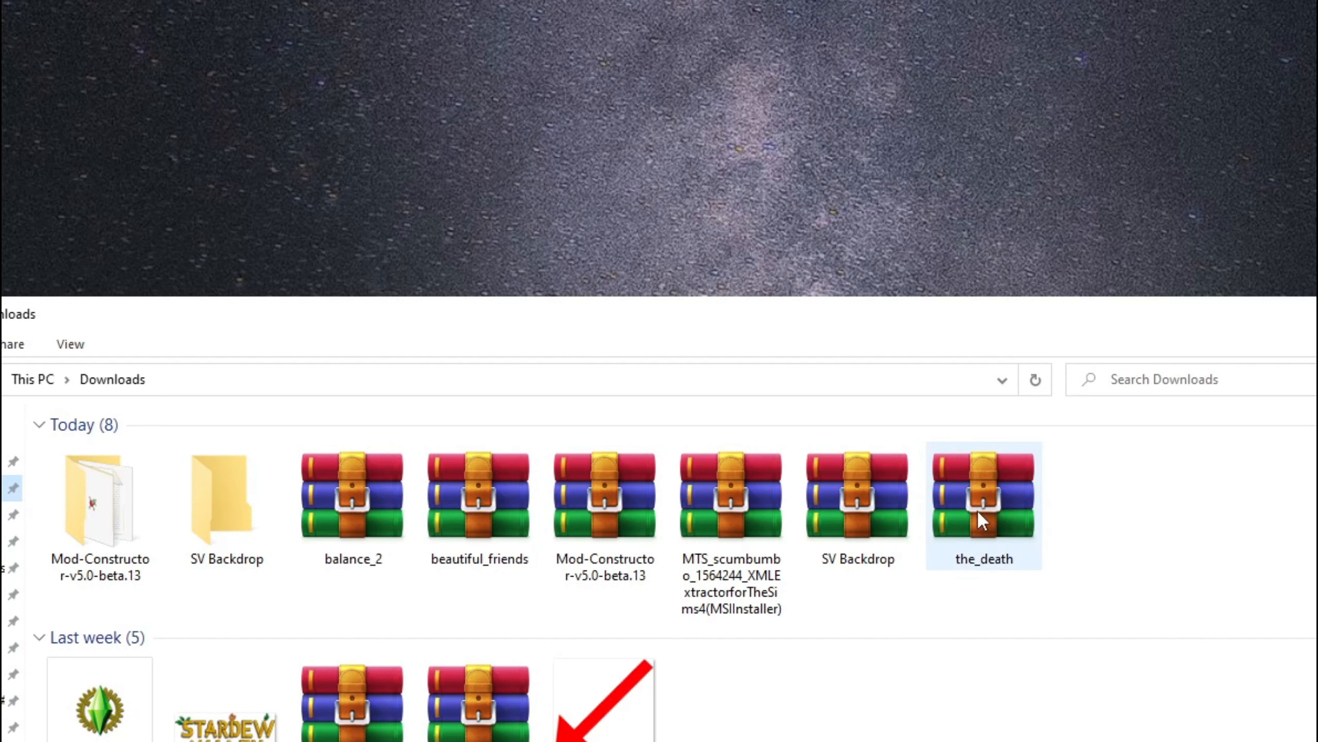
In the Downloads folder, extract the the_death archive into its own folder named the_death.
click(976, 528)
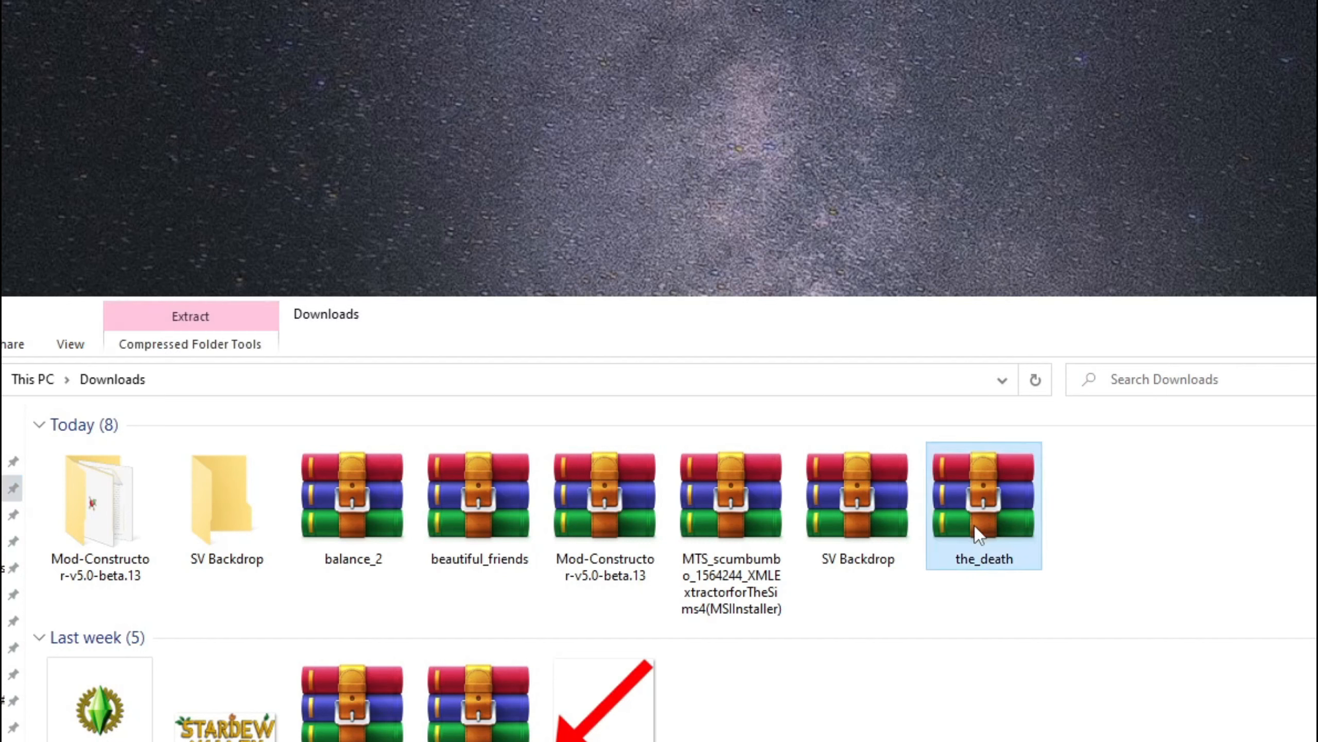
click(487, 501)
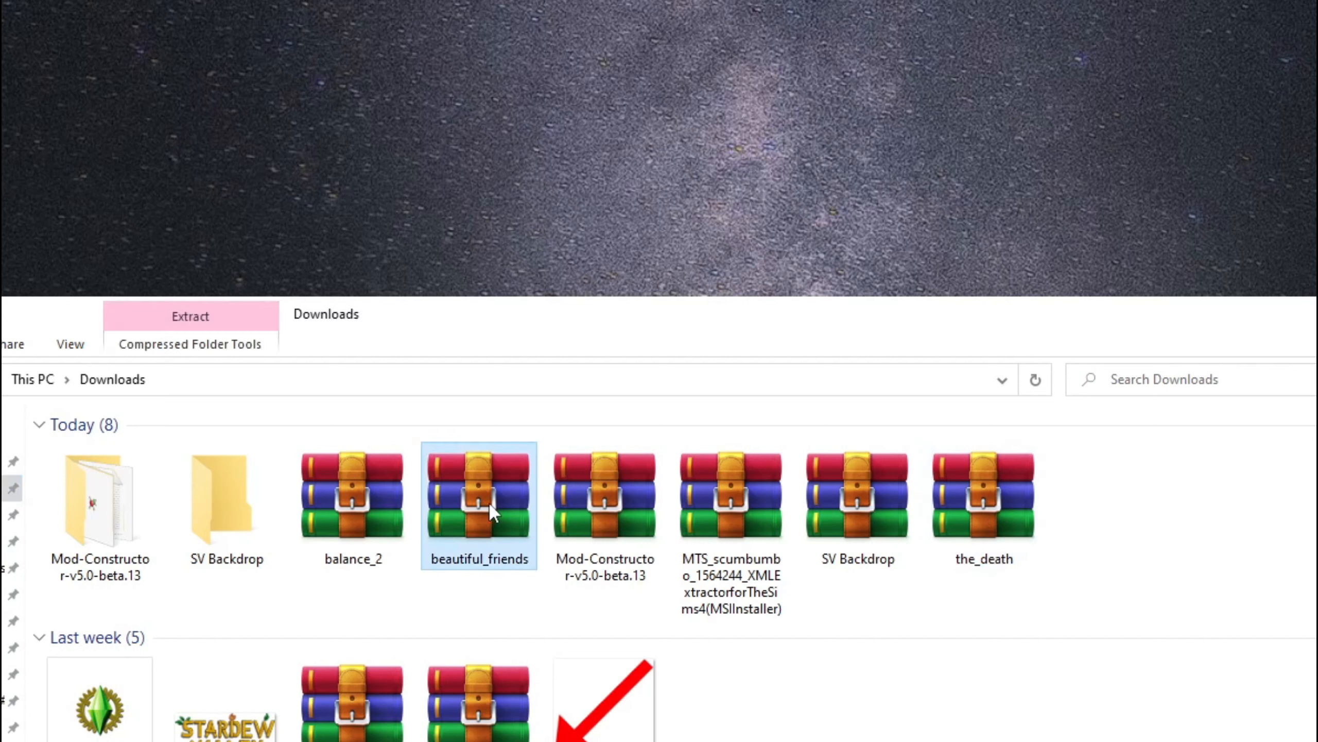
right_click(1020, 482)
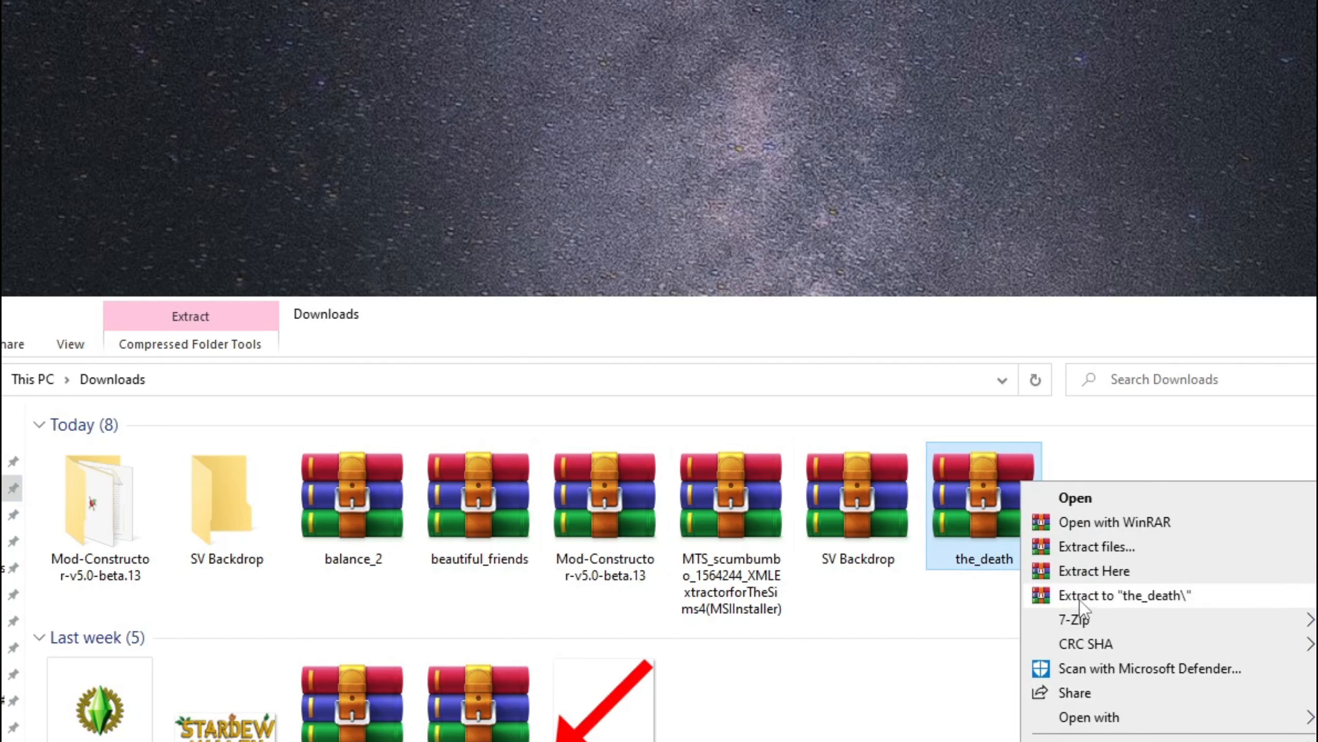
click(1079, 597)
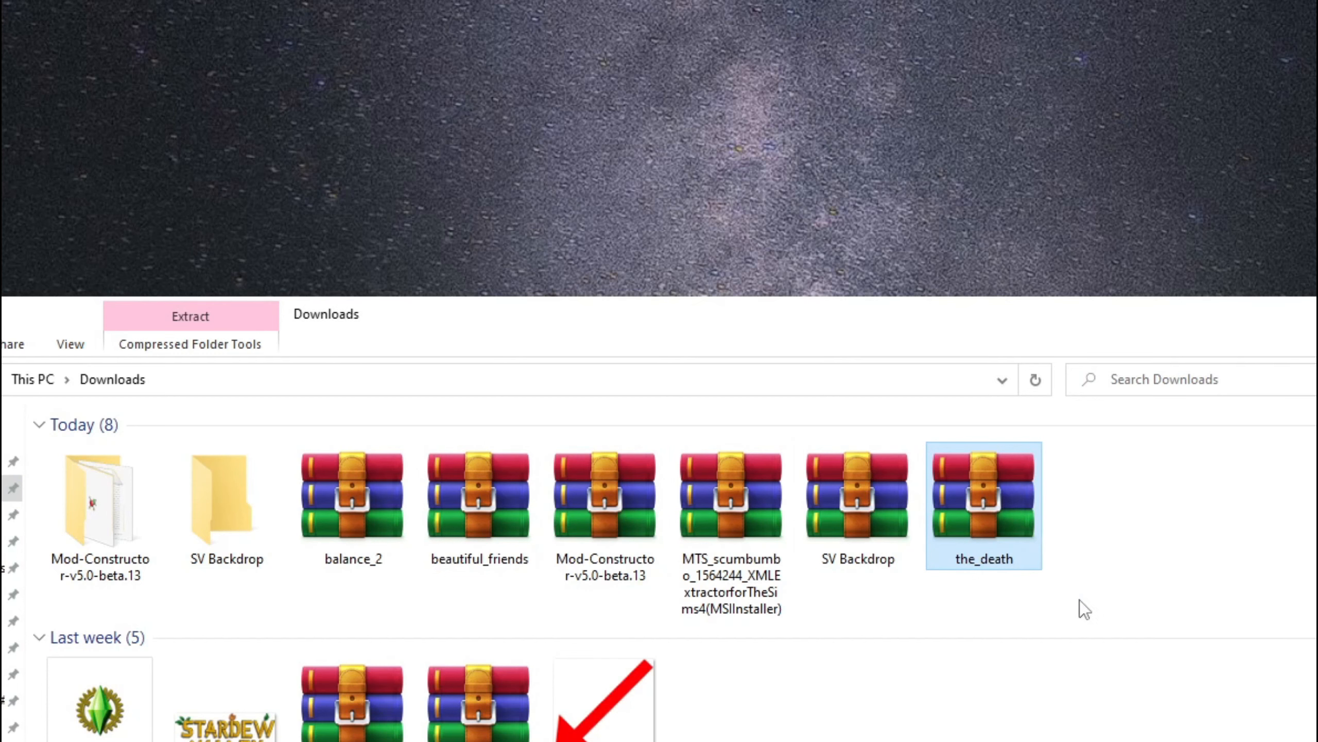
Extract the beautiful_friends archive into its own folder named beautiful_friends.
click(485, 552)
right_click(486, 552)
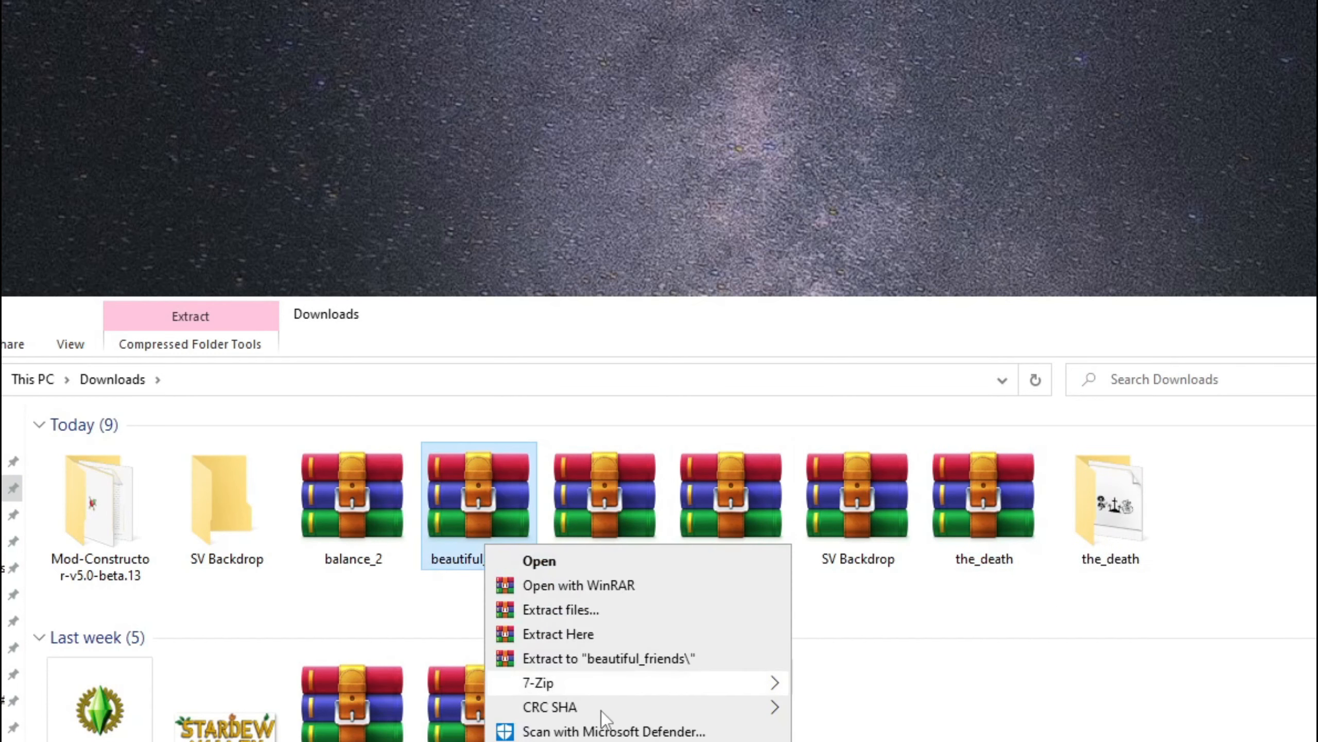
click(583, 660)
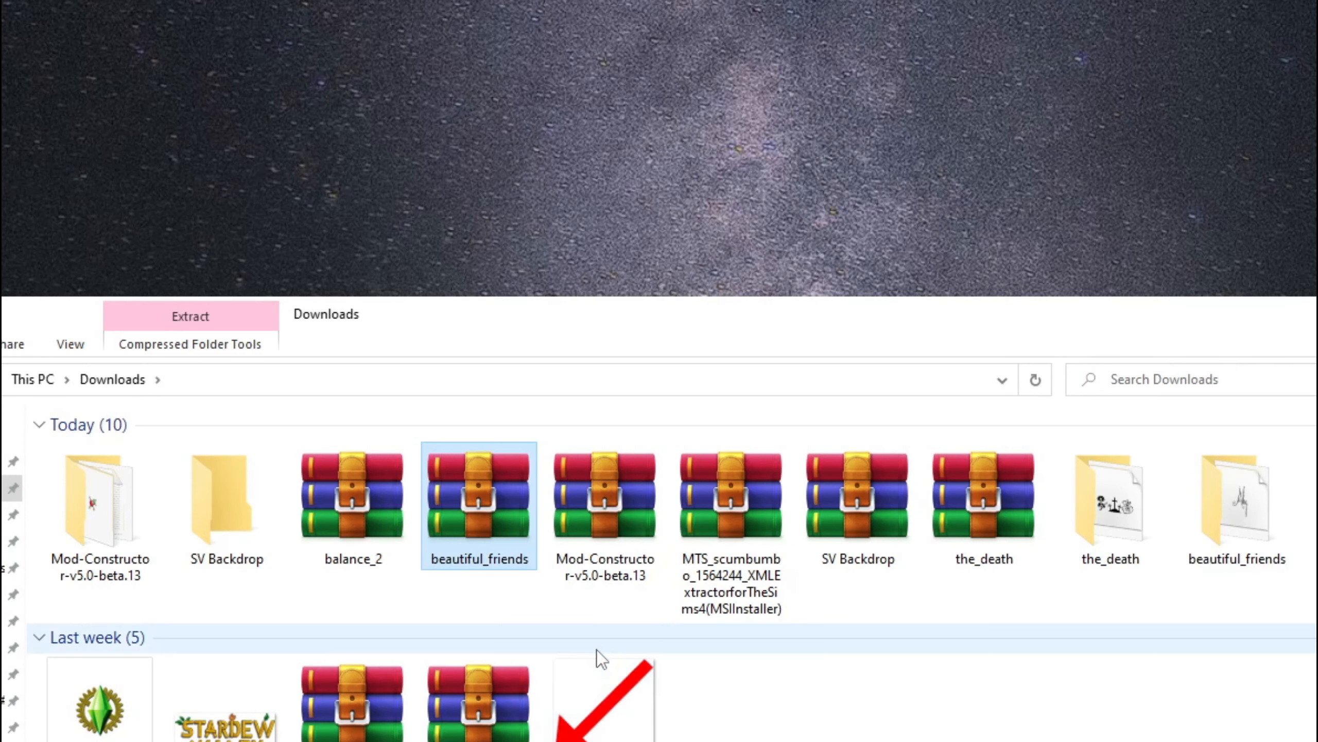
Open the extracted the_death folder and move its window higher on the desktop.
click(1122, 553)
double_click(1123, 554)
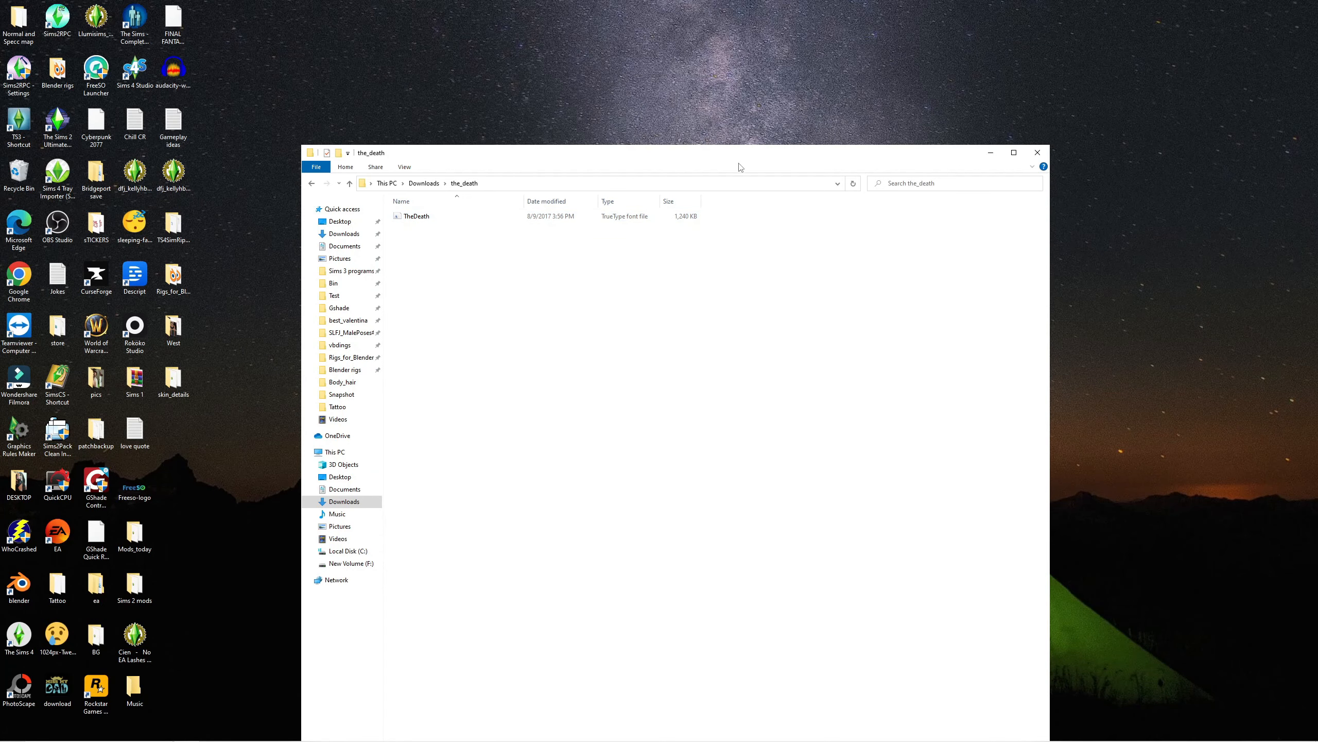
drag(825, 152, 809, 112)
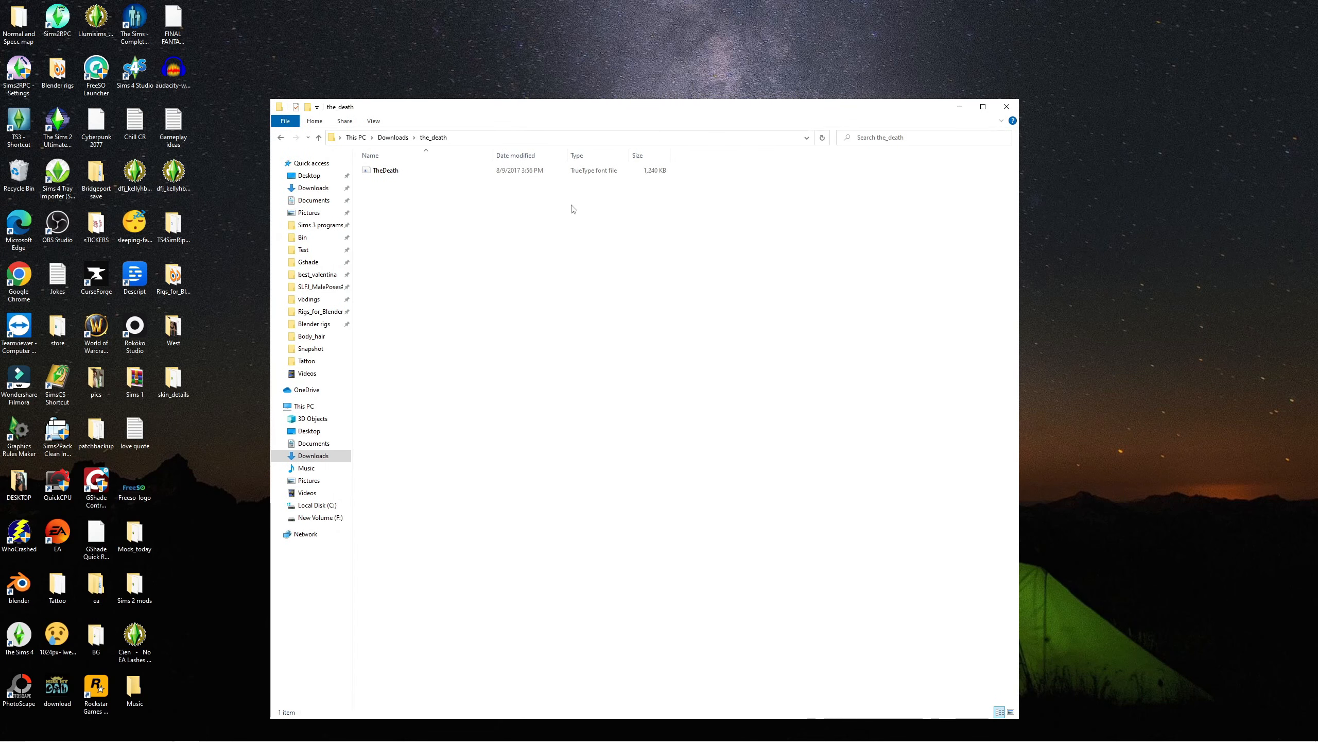
Open the TheDeath font file, install the font and close its preview.
double_click(420, 174)
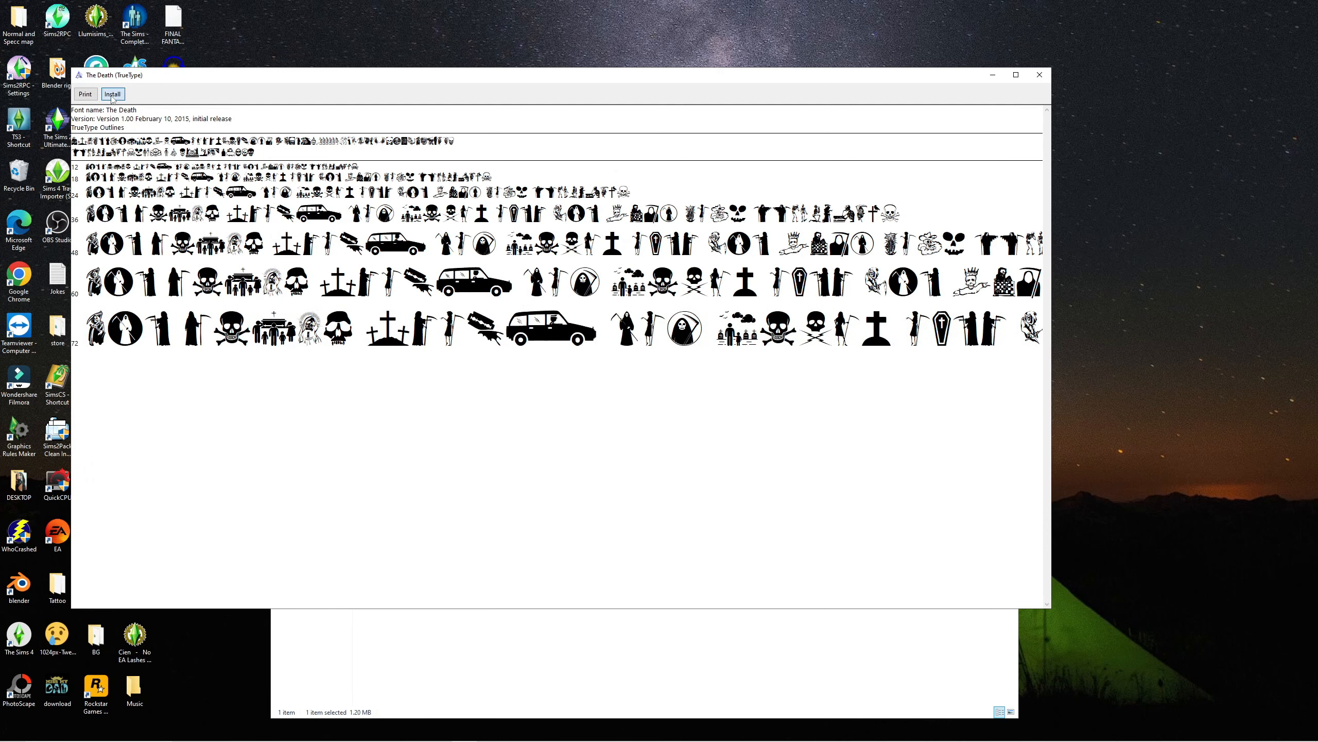
click(113, 96)
click(1040, 74)
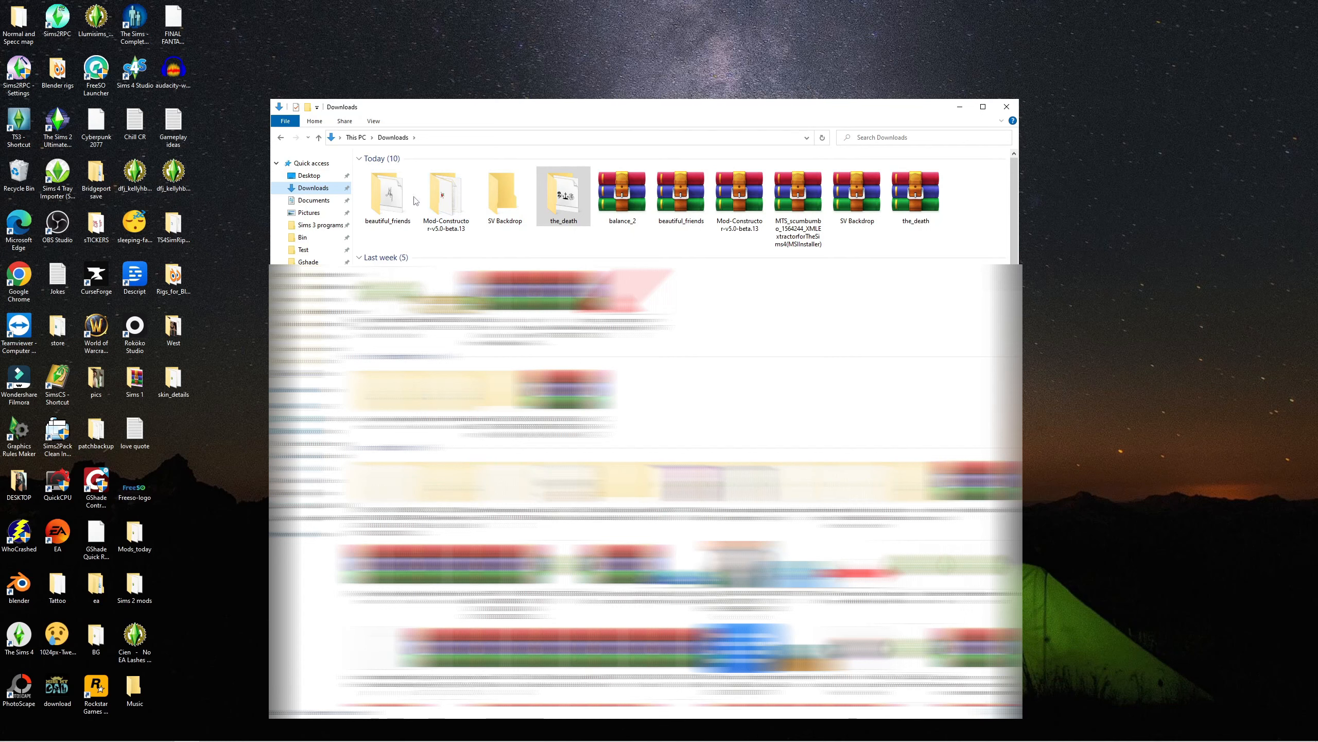
Open the beautiful_friends folder in Downloads and install the Beautiful Friends font.
double_click(388, 194)
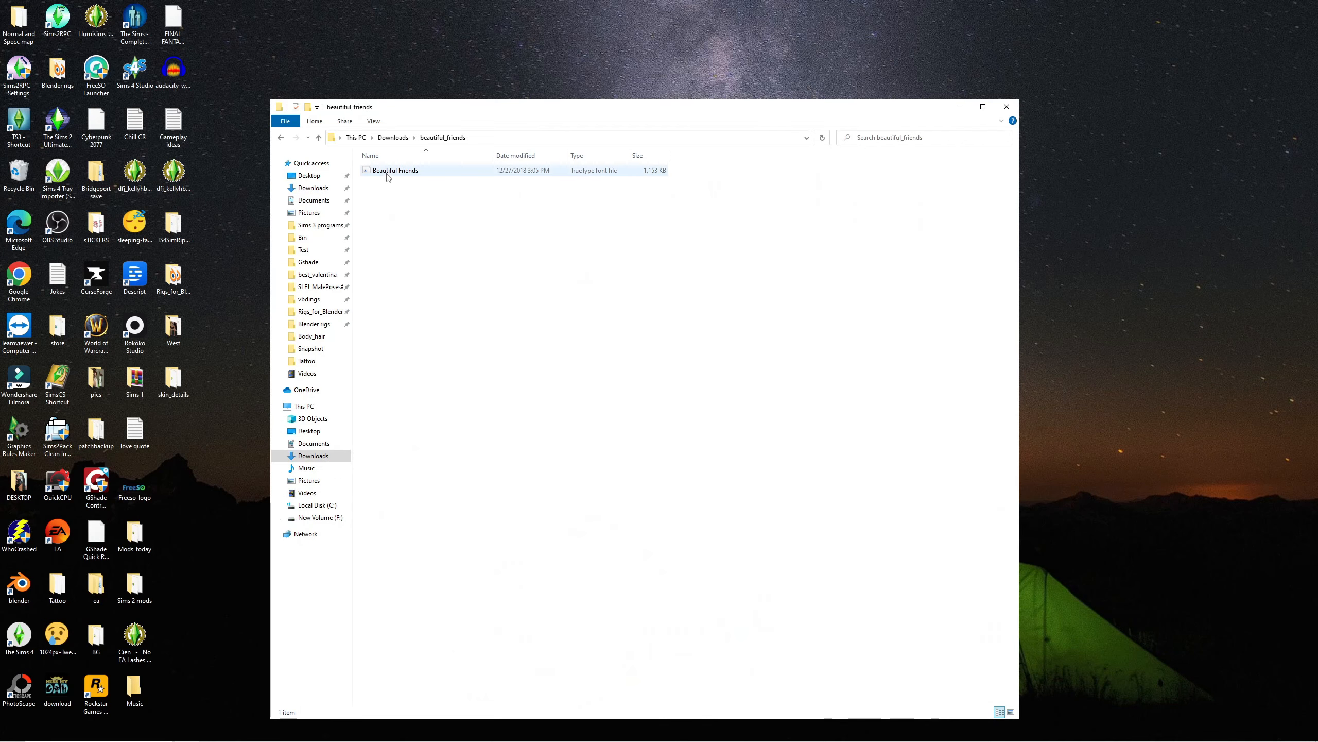
double_click(388, 171)
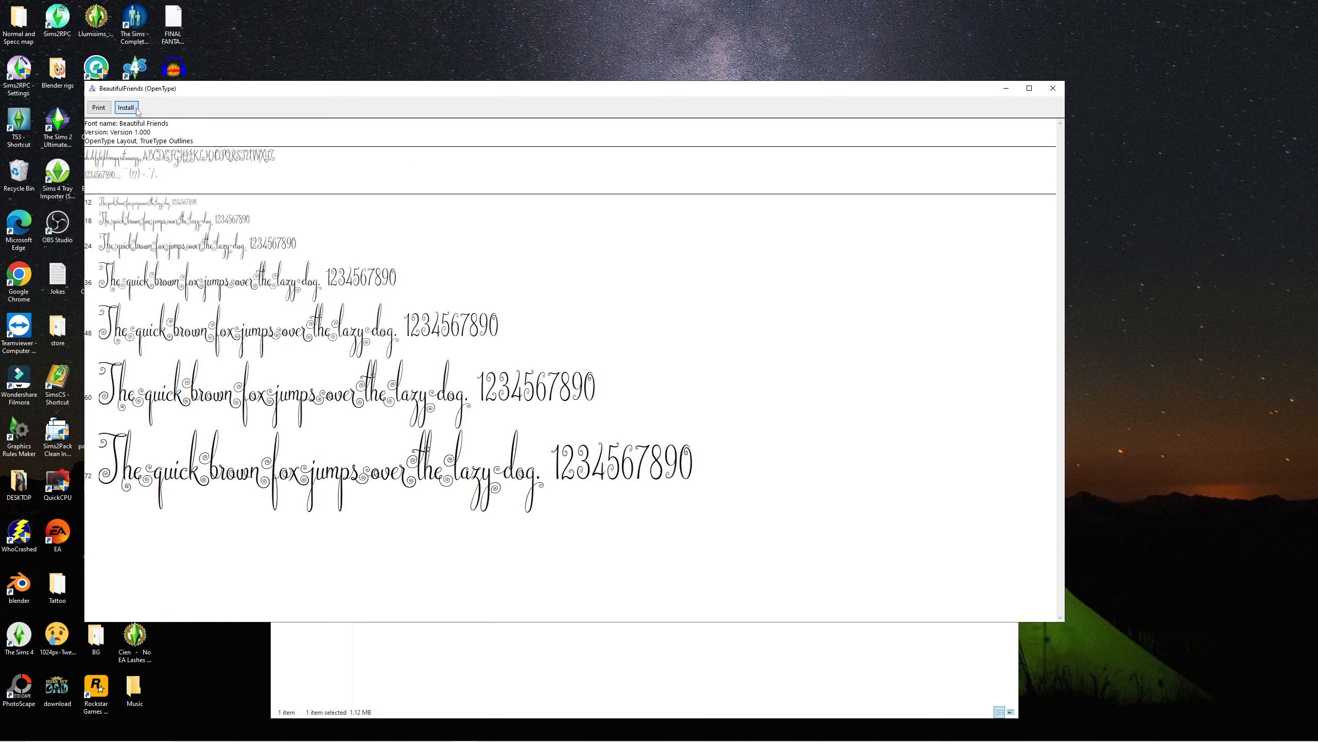
click(127, 108)
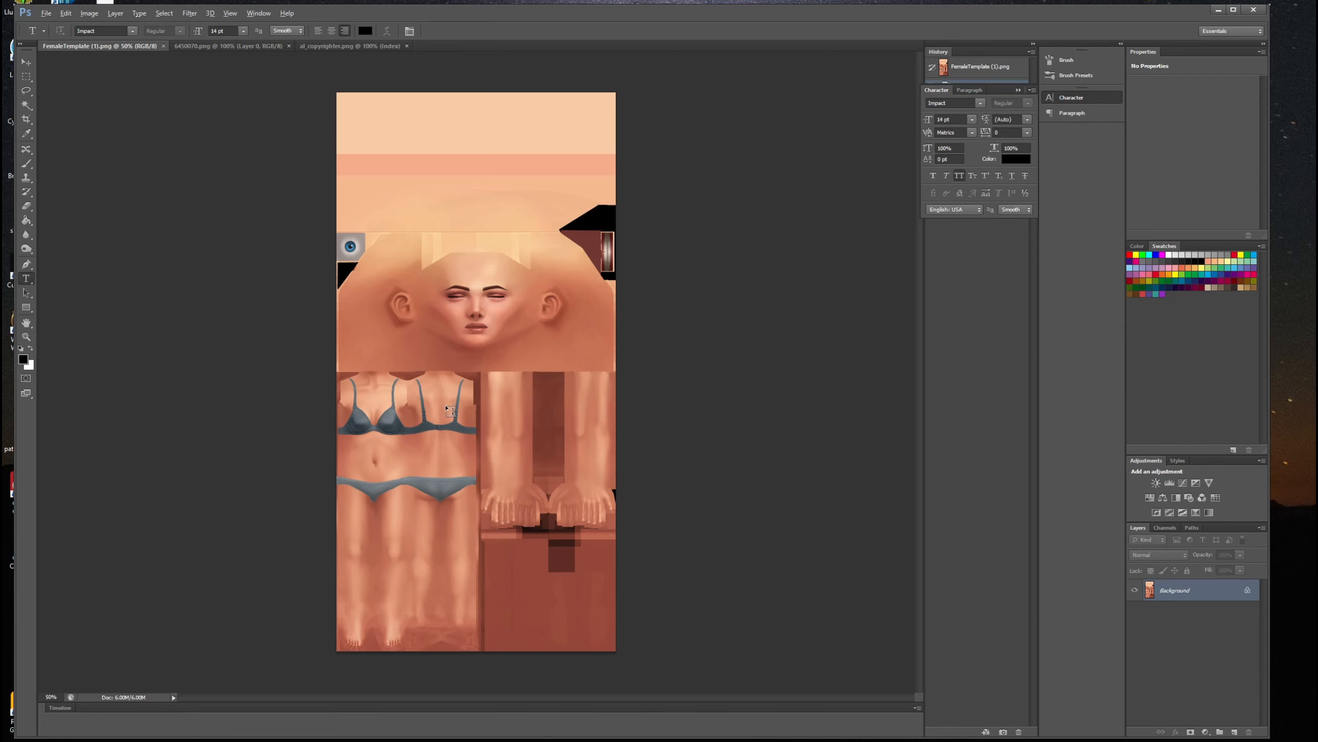
Switch to Photoshop with the FemaleTemplate image and set the text font to The Death.
key(alt)
key(alt)
scroll(450, 411, up, 5)
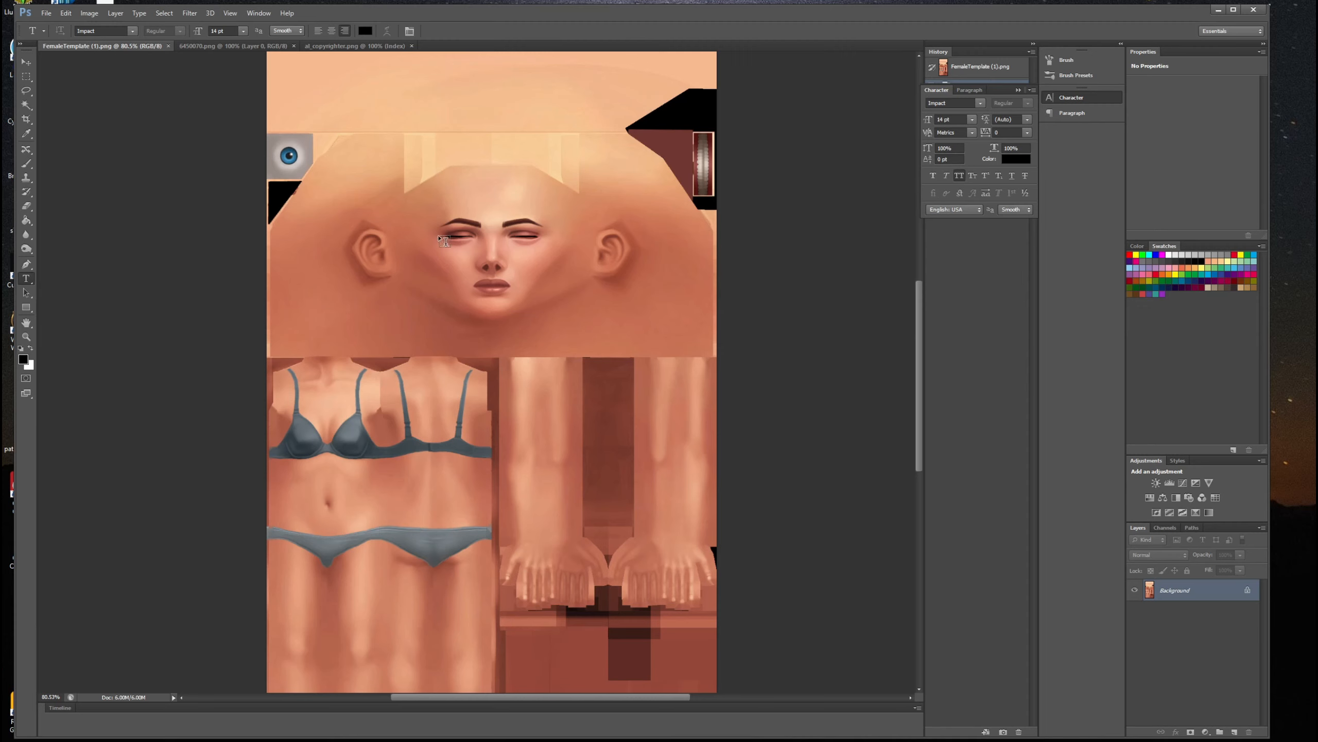
click(133, 31)
click(129, 34)
click(131, 34)
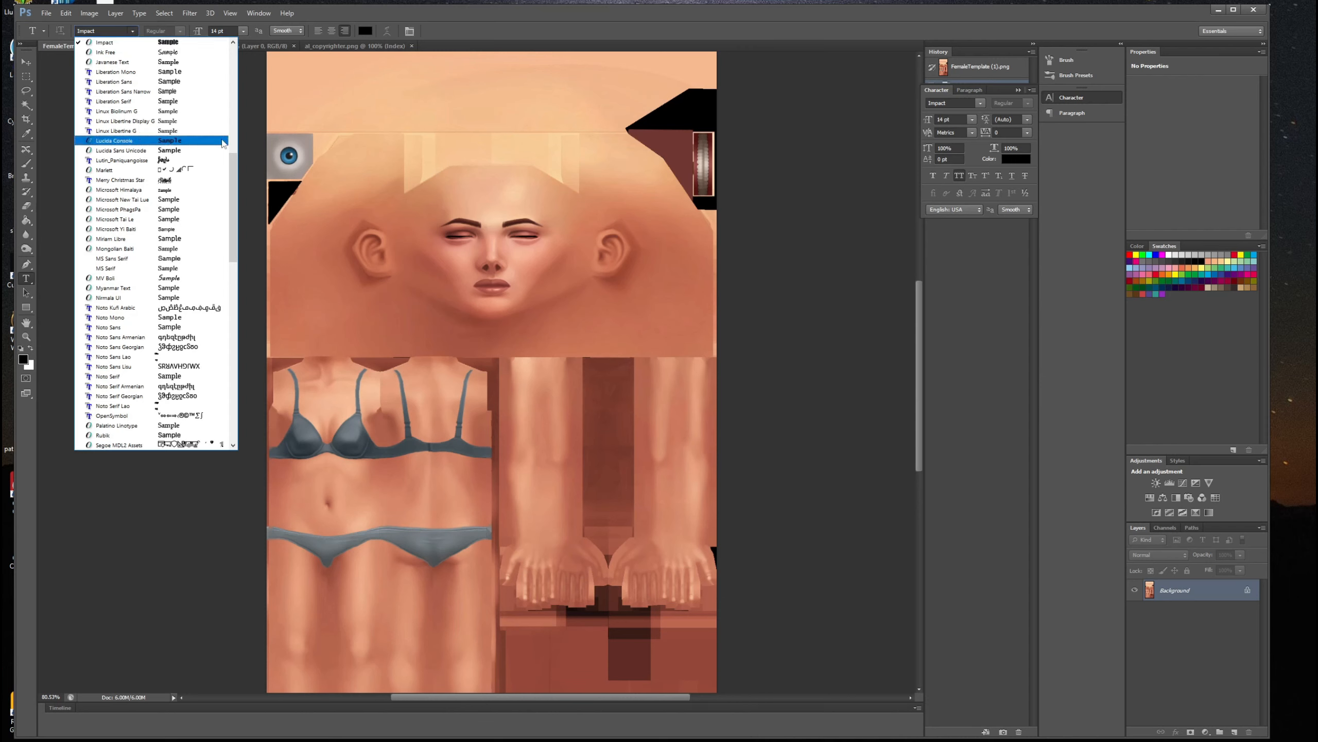
drag(235, 167, 235, 246)
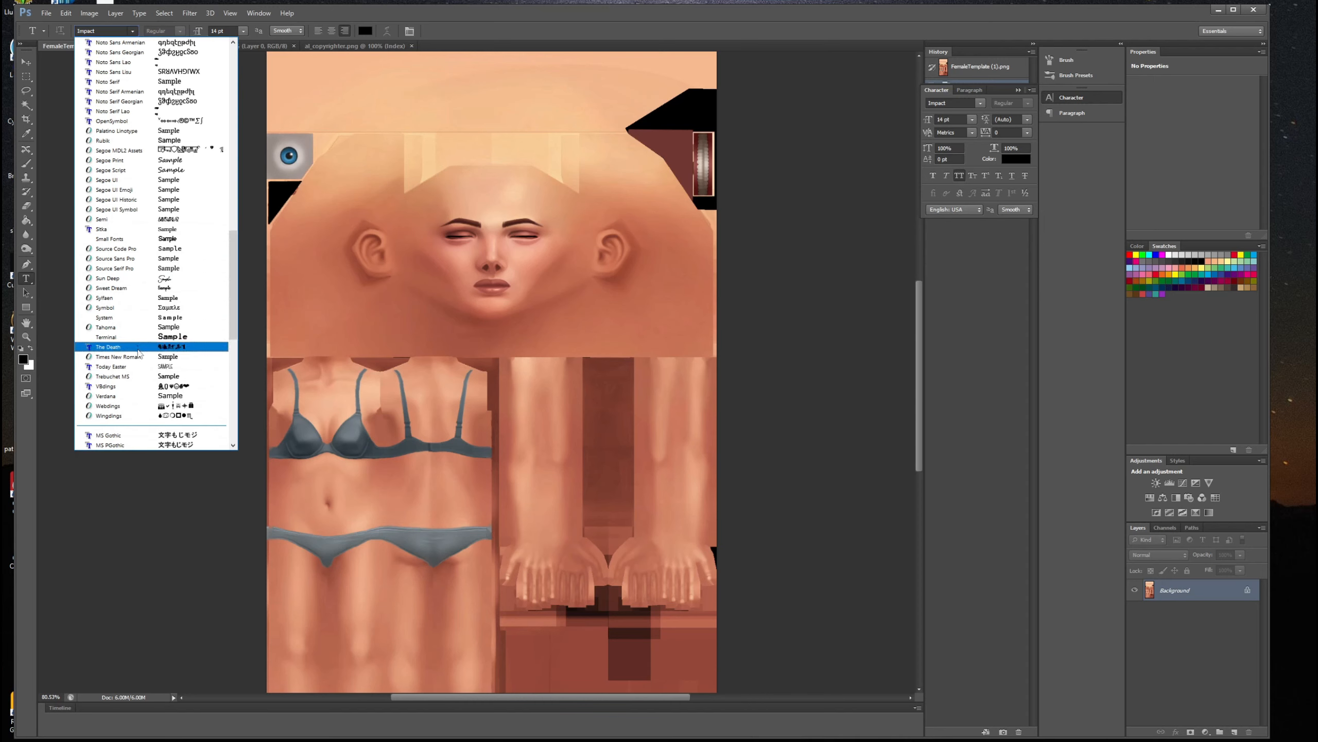
click(110, 348)
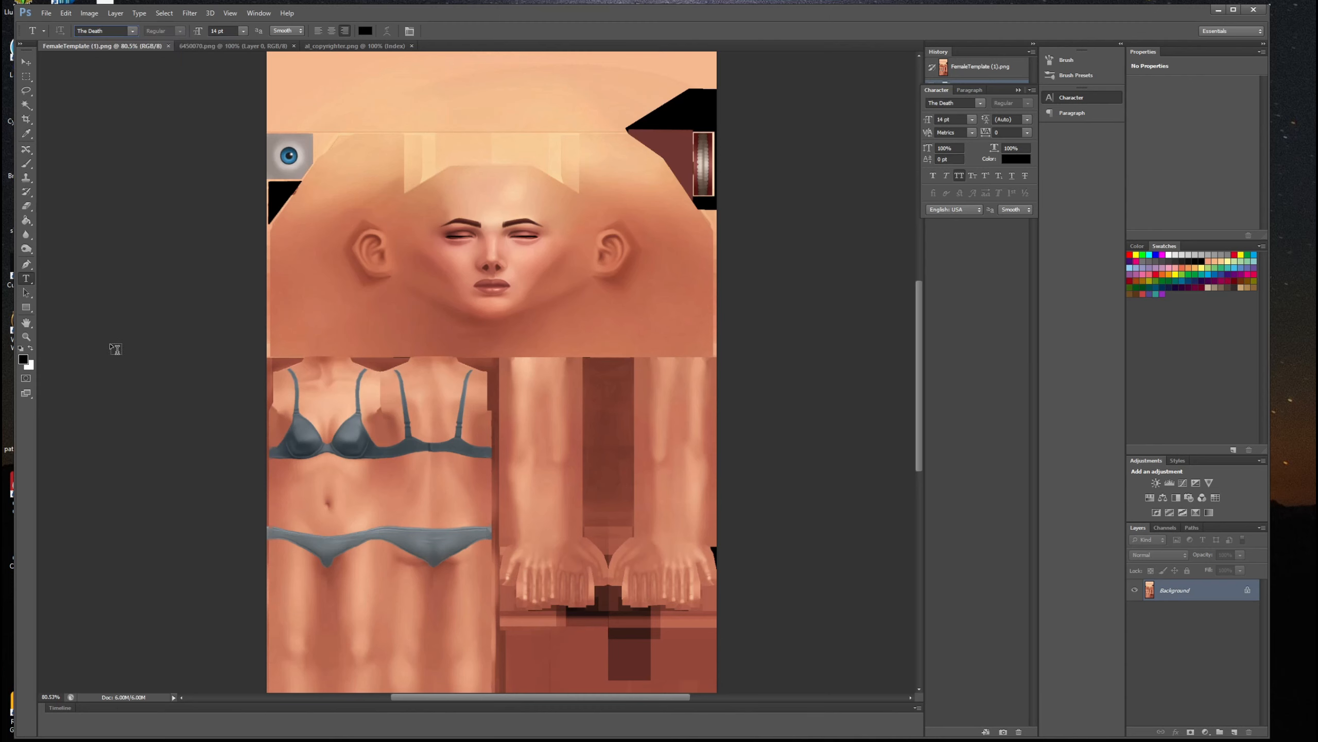
Add the letter N in The Death font at 72 pt on the body's lower back as a grim reaper symbol.
click(244, 32)
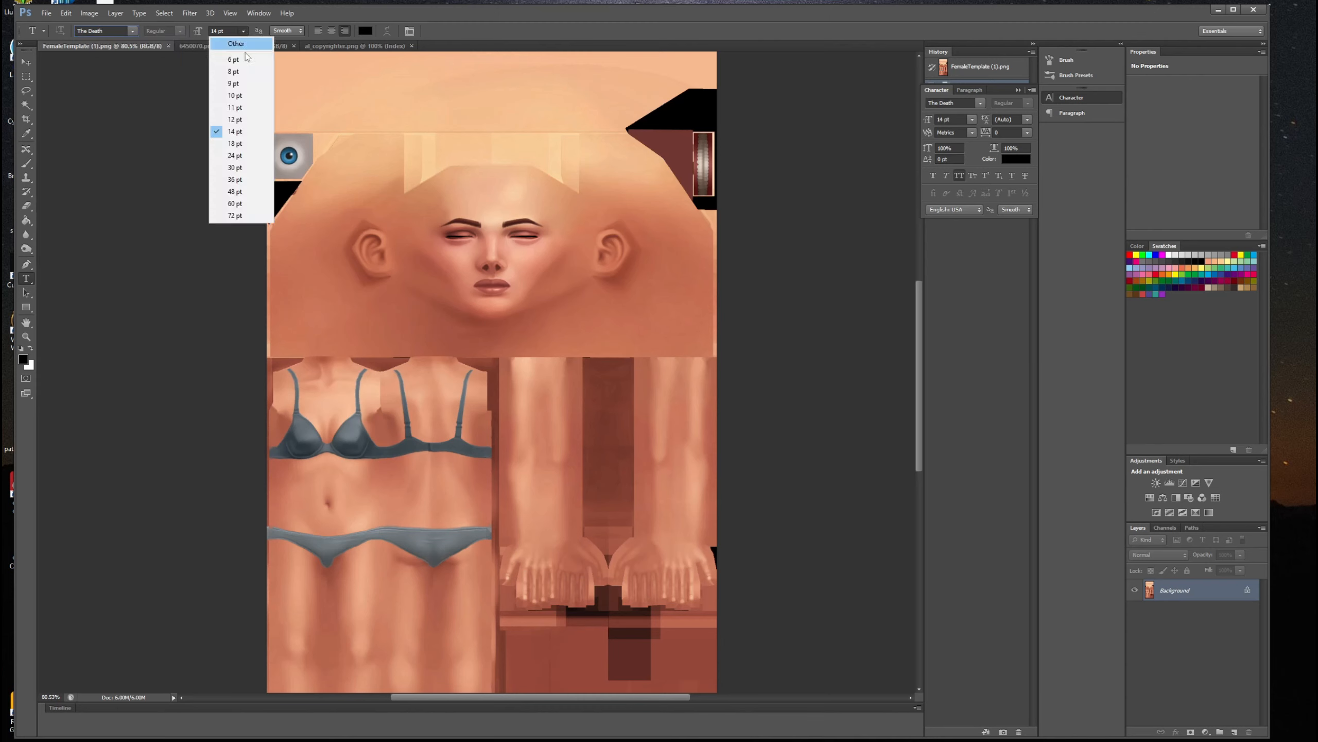
click(246, 217)
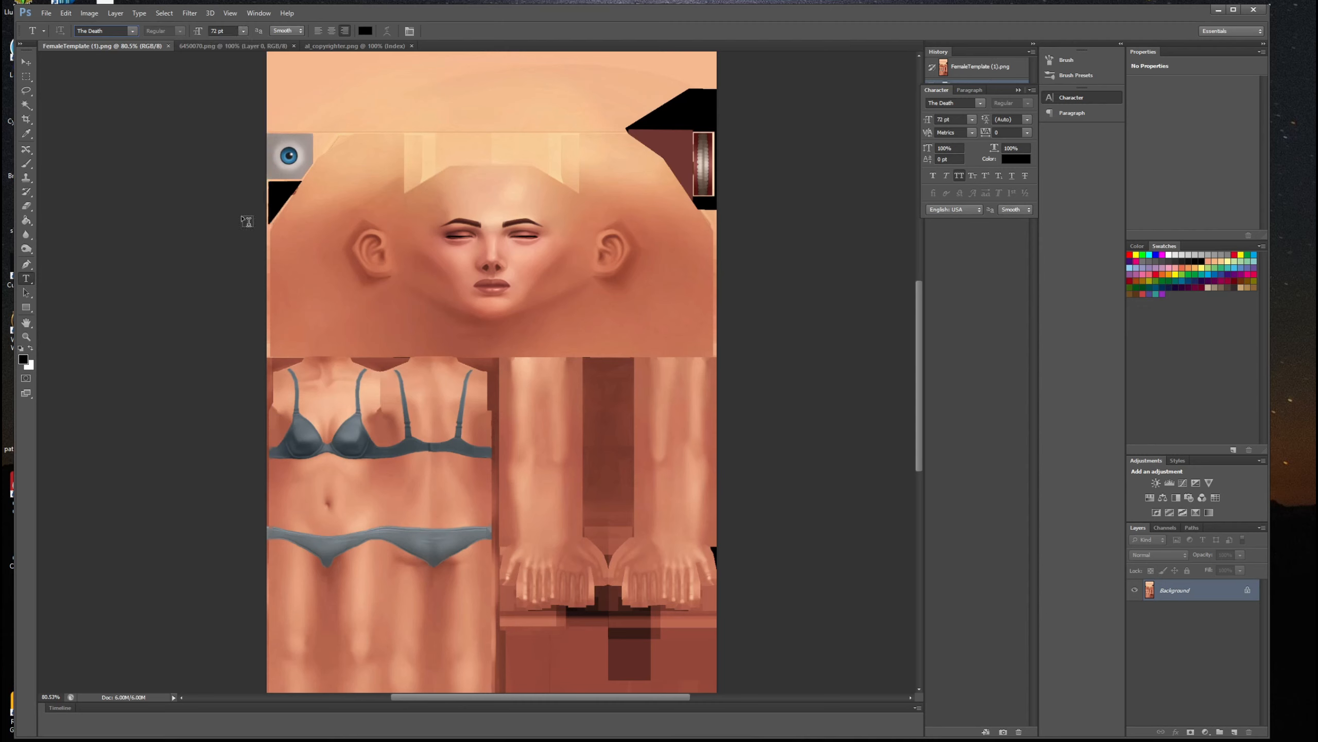
click(244, 33)
click(244, 33)
click(427, 500)
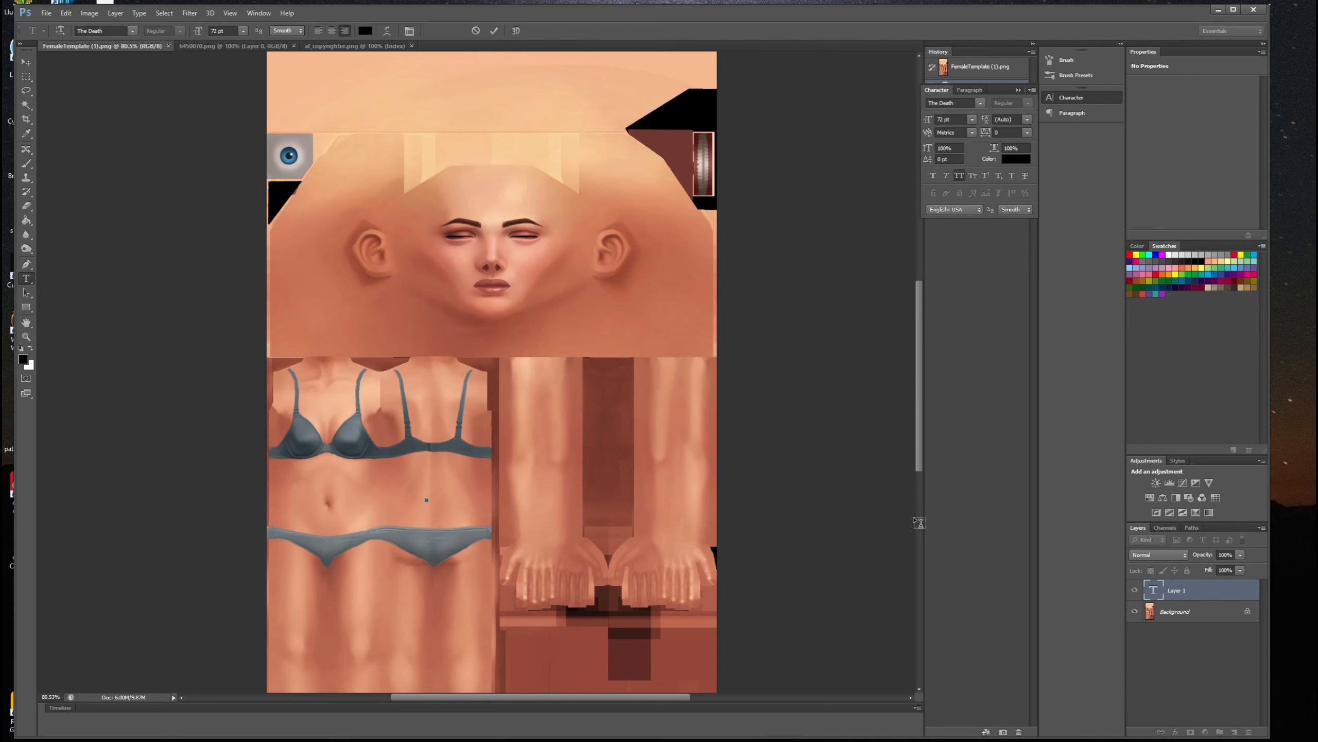
text(a)
click(493, 31)
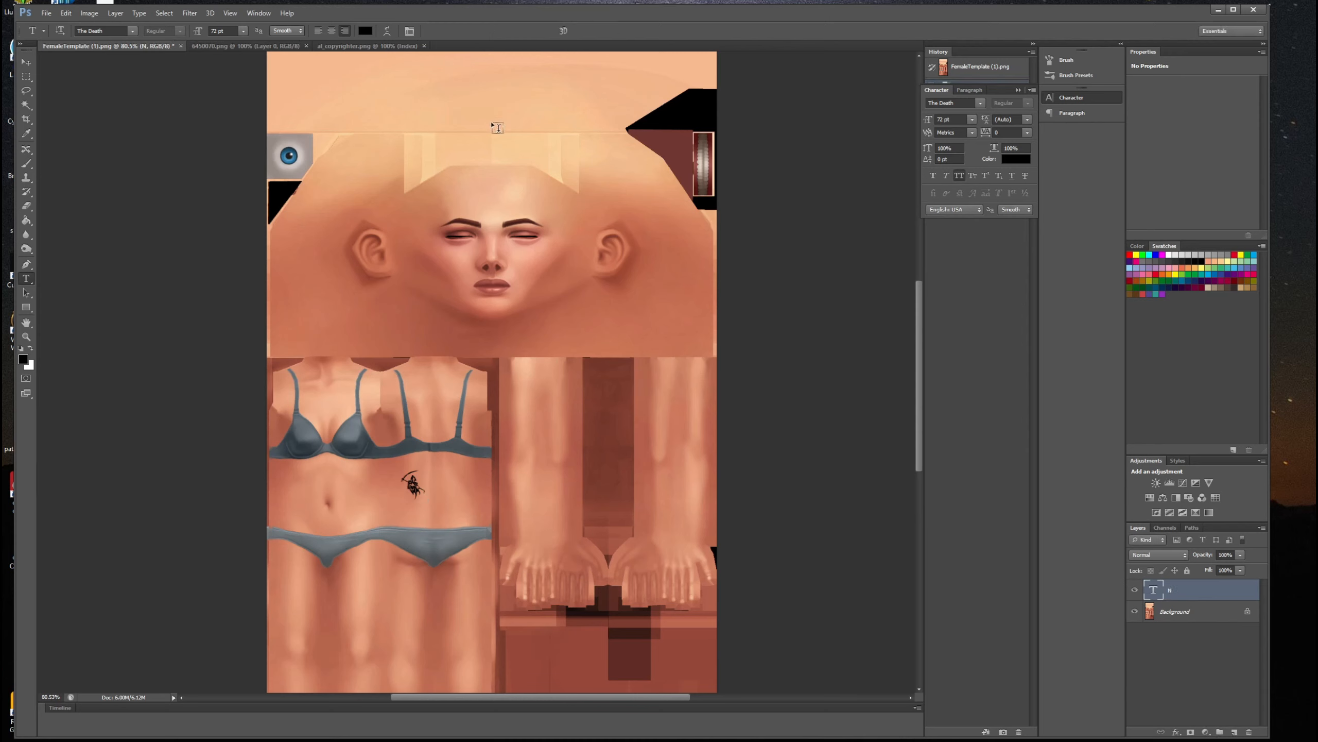
Enlarge the grim reaper symbol to about 351% and position it over the body's upper back.
click(26, 62)
drag(413, 485, 438, 500)
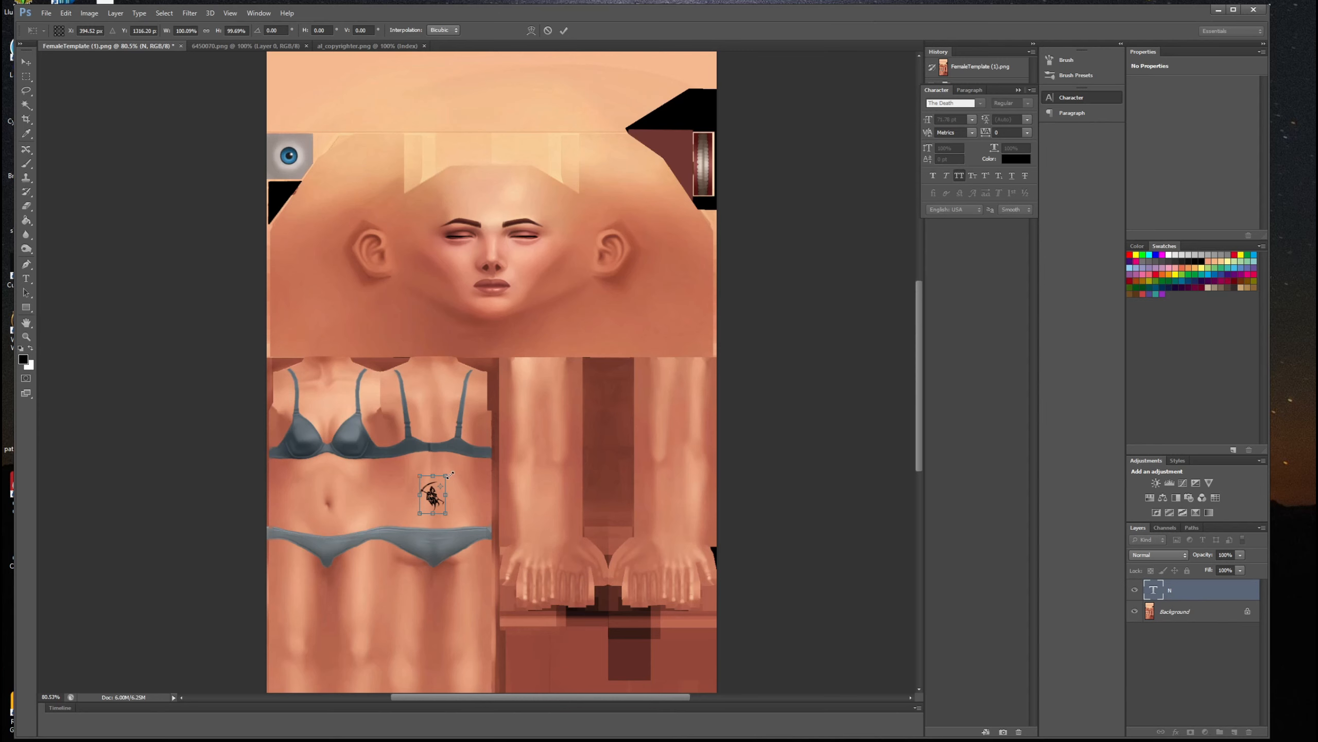
drag(449, 474, 578, 390)
drag(490, 441, 456, 476)
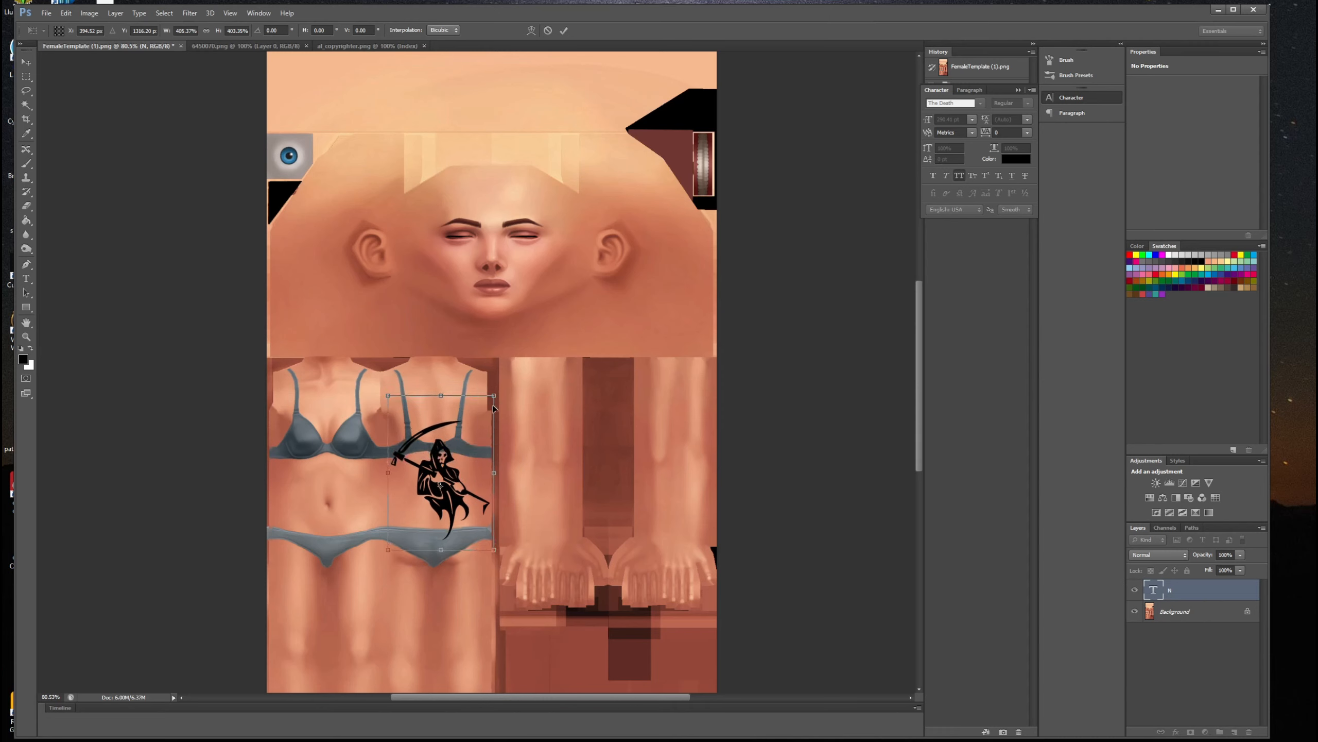
drag(491, 398, 480, 406)
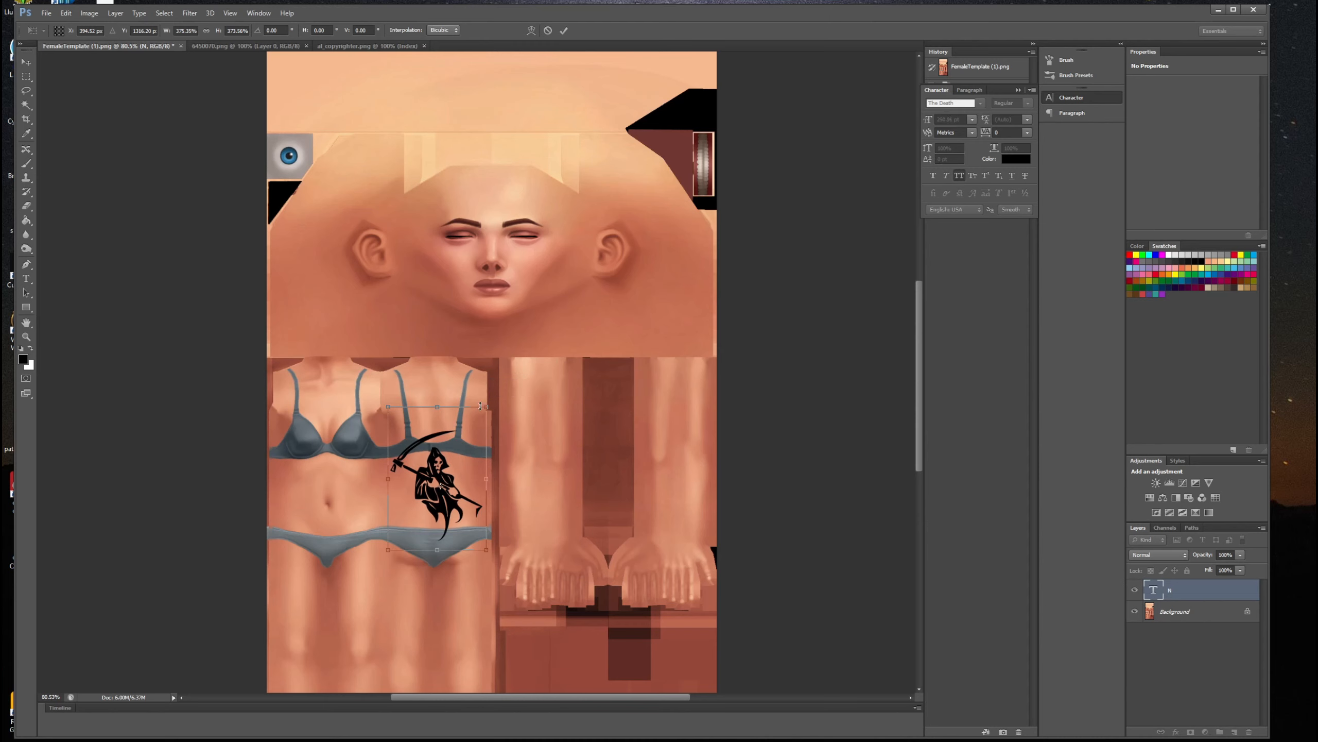
drag(444, 473, 448, 468)
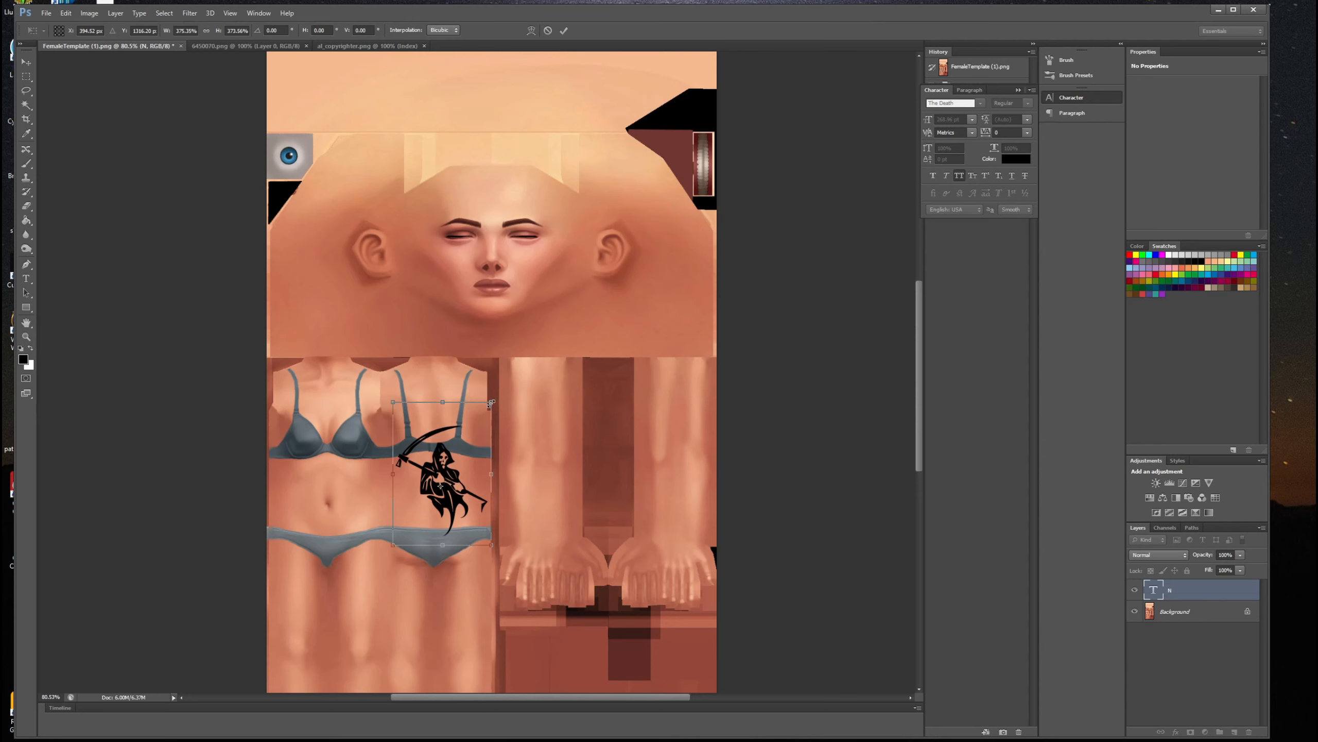
drag(490, 403, 486, 408)
drag(458, 455, 459, 413)
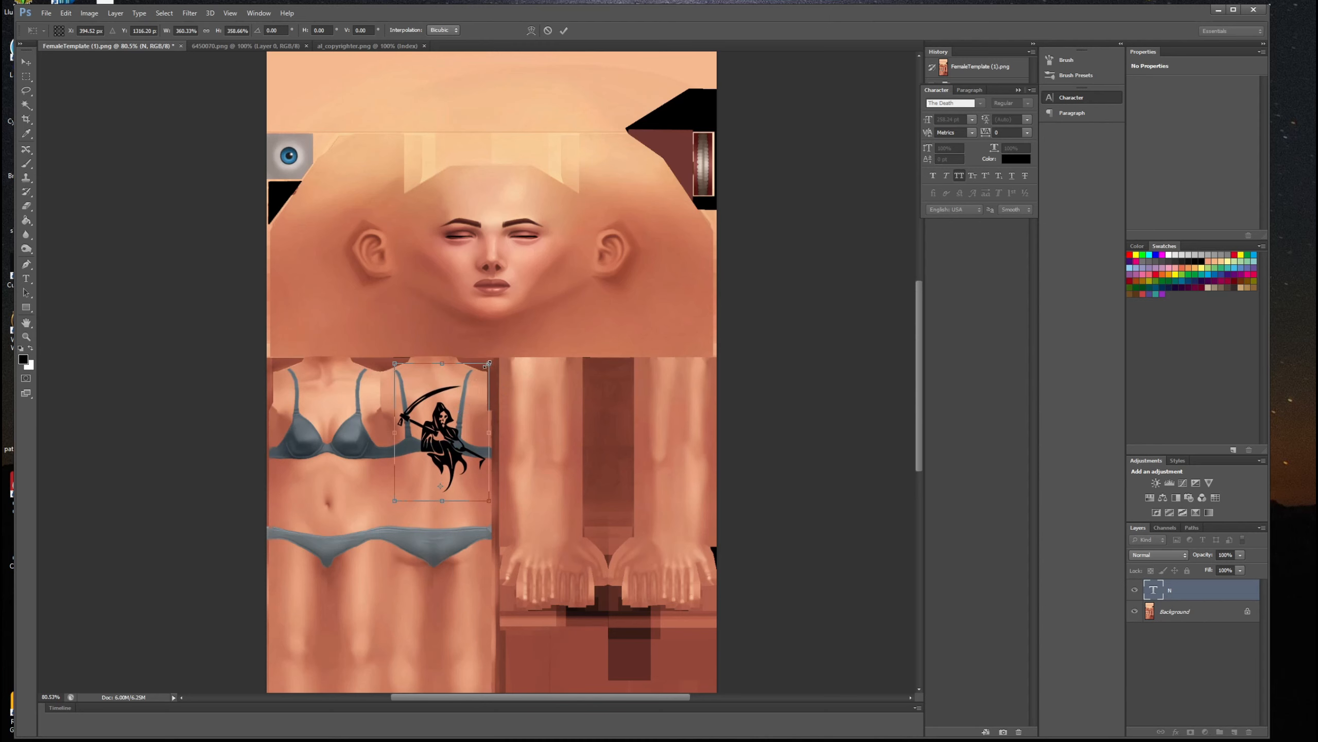
drag(488, 363, 486, 365)
drag(453, 423, 452, 419)
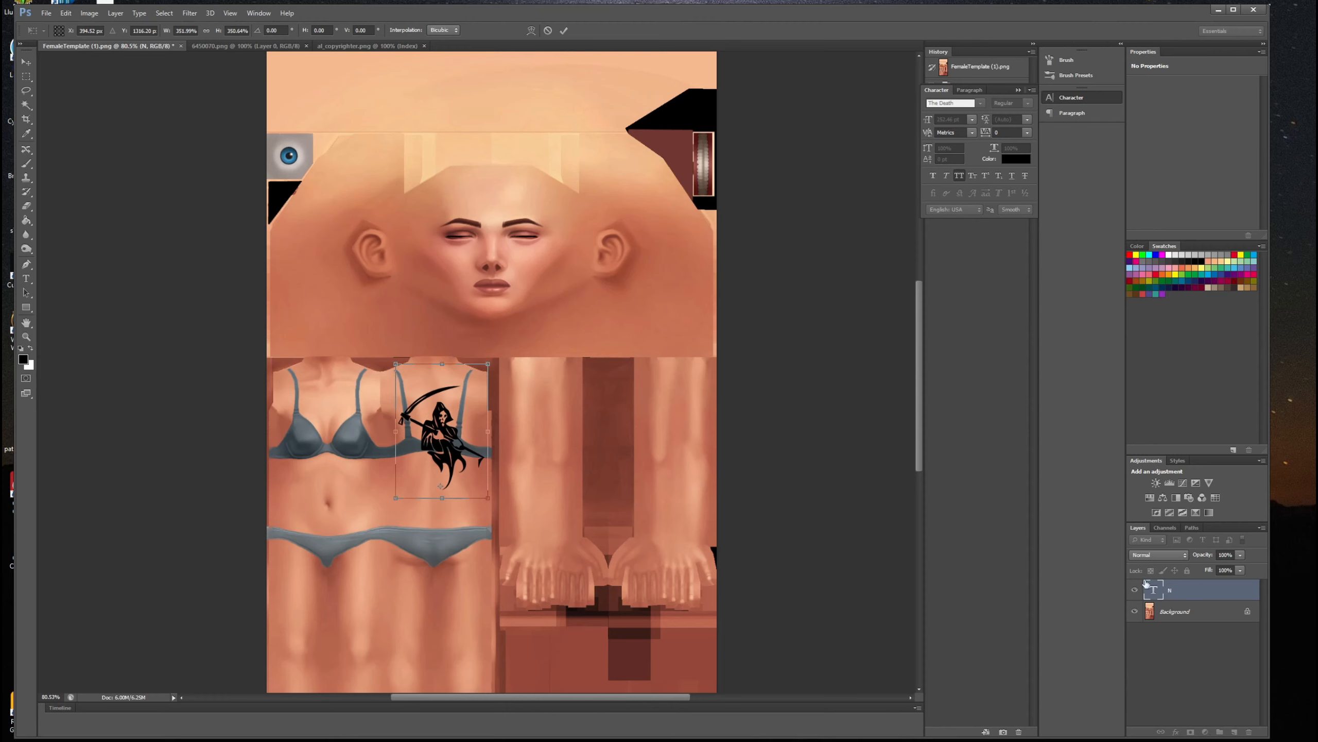
Lower the reaper text layer's opacity to about 79%, apply the transformation and deselect the layer.
click(1240, 555)
drag(1239, 567, 1228, 571)
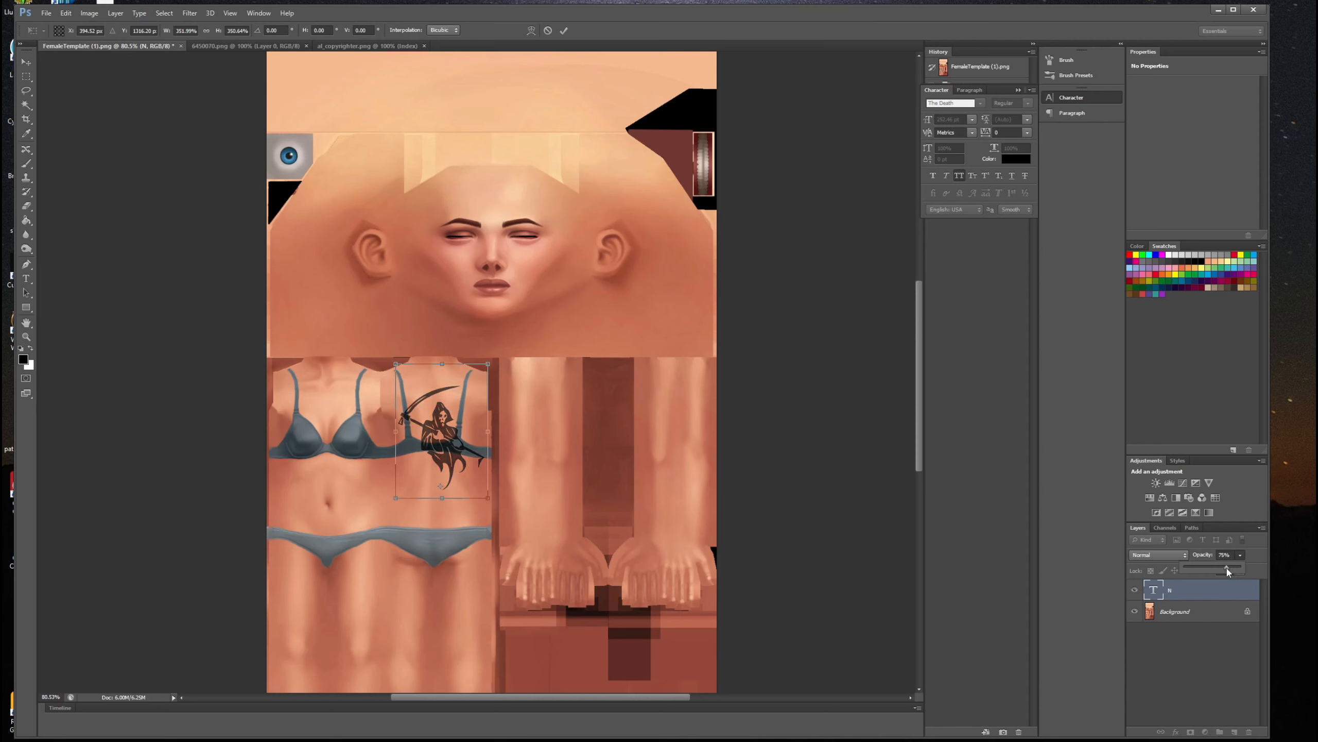
key(Return)
click(823, 275)
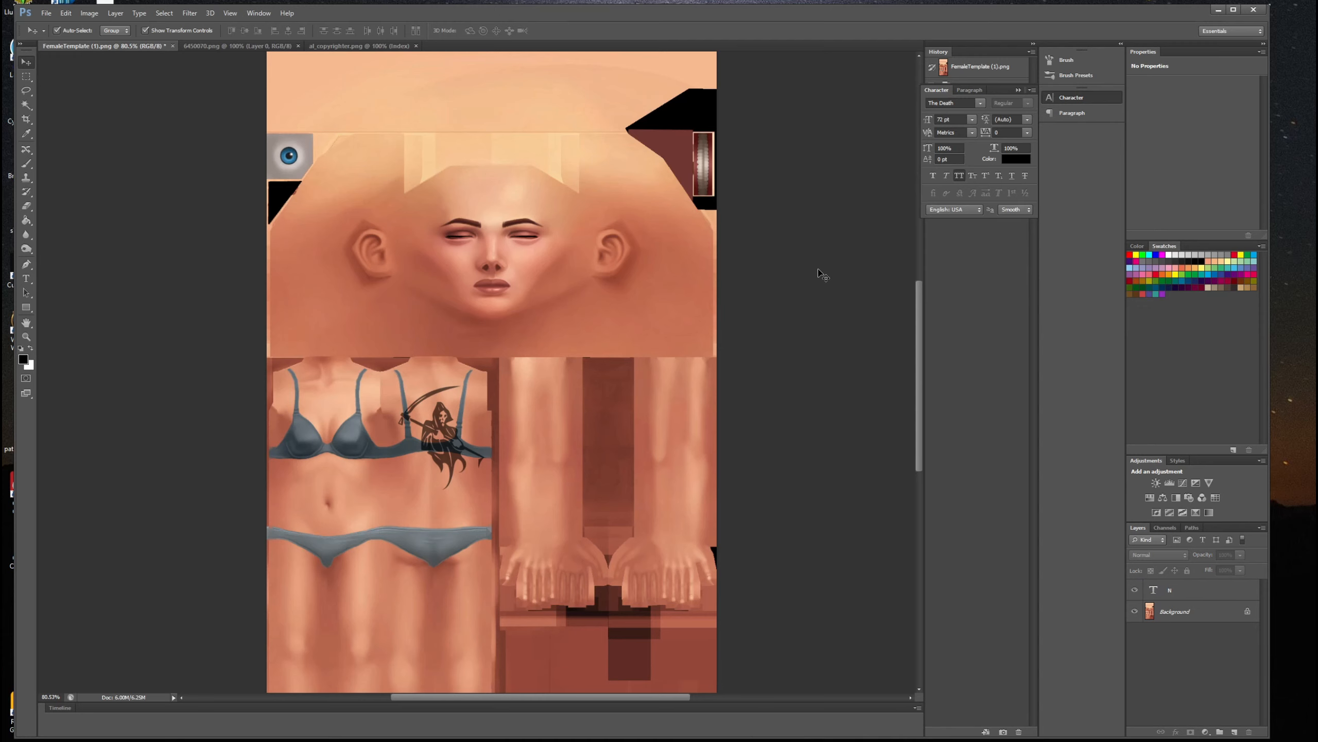
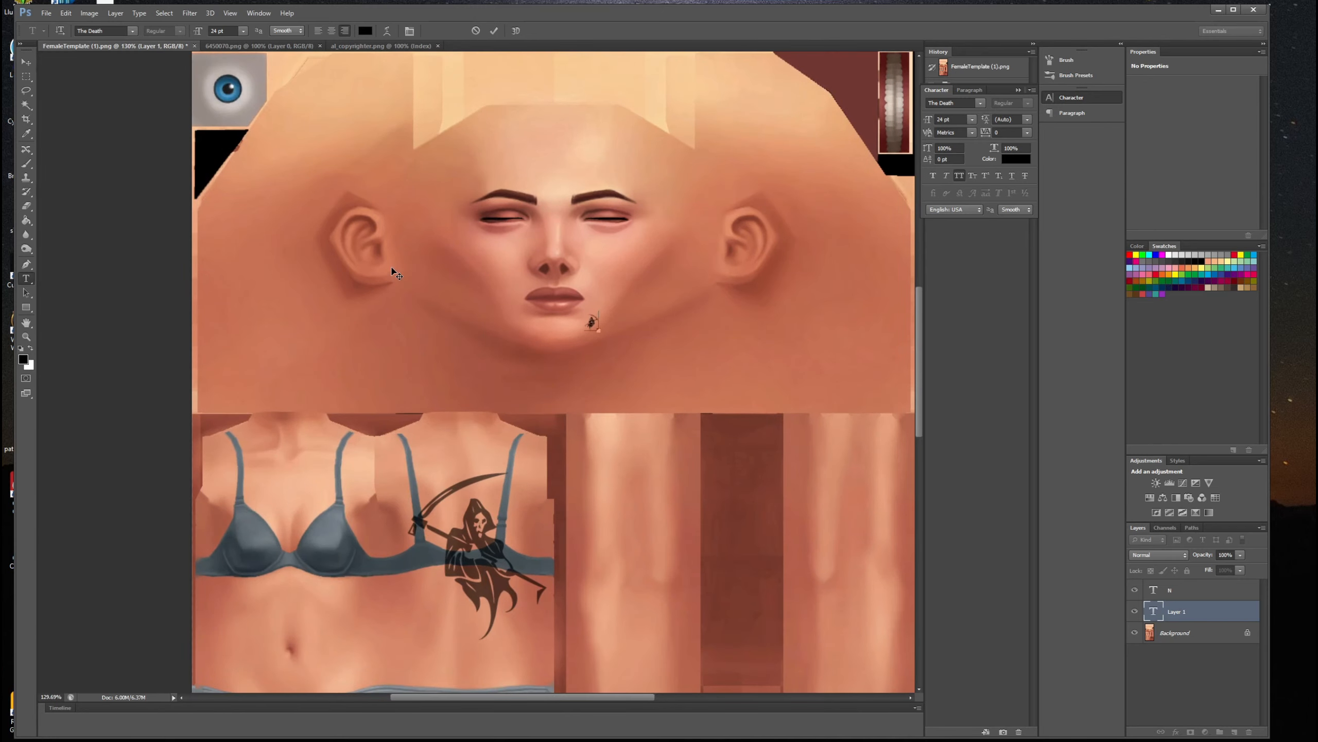
Commit the small 24 pt face symbol, scale it to about 130% and move it beside the eye's outer corner.
click(499, 30)
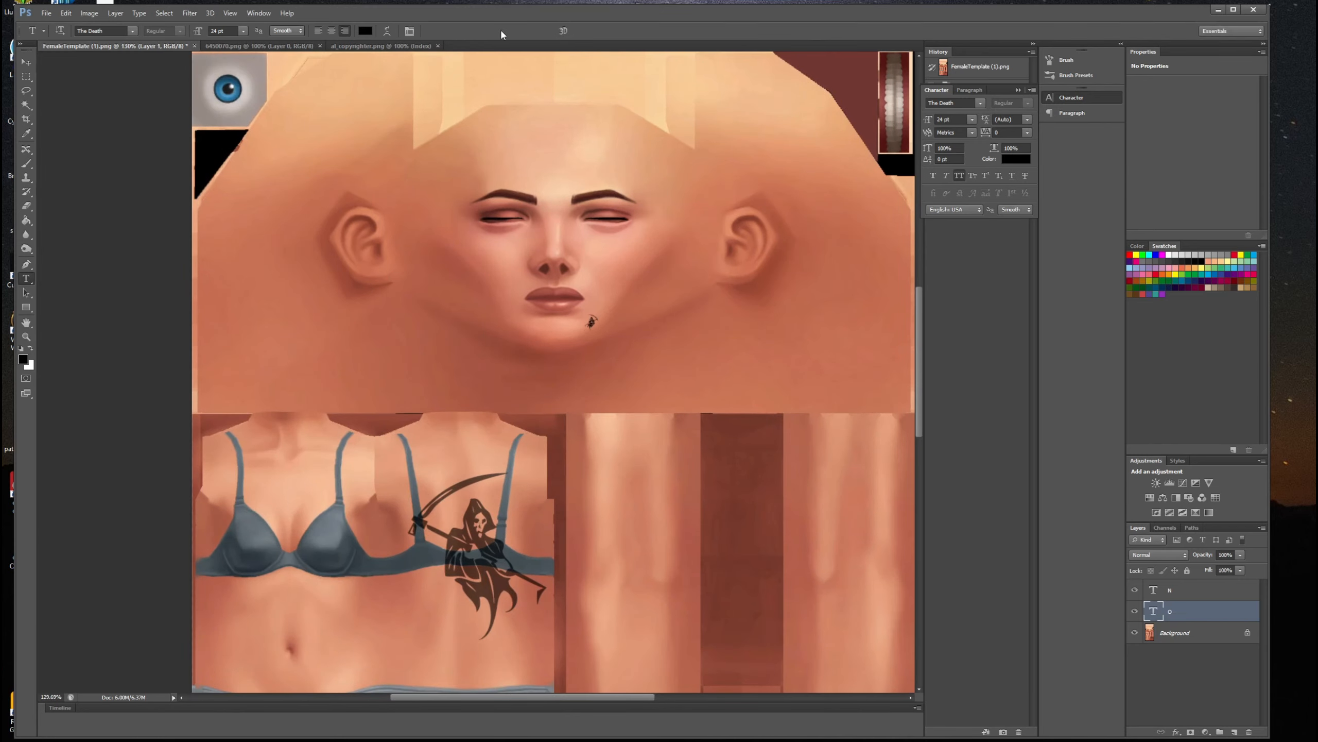
click(26, 62)
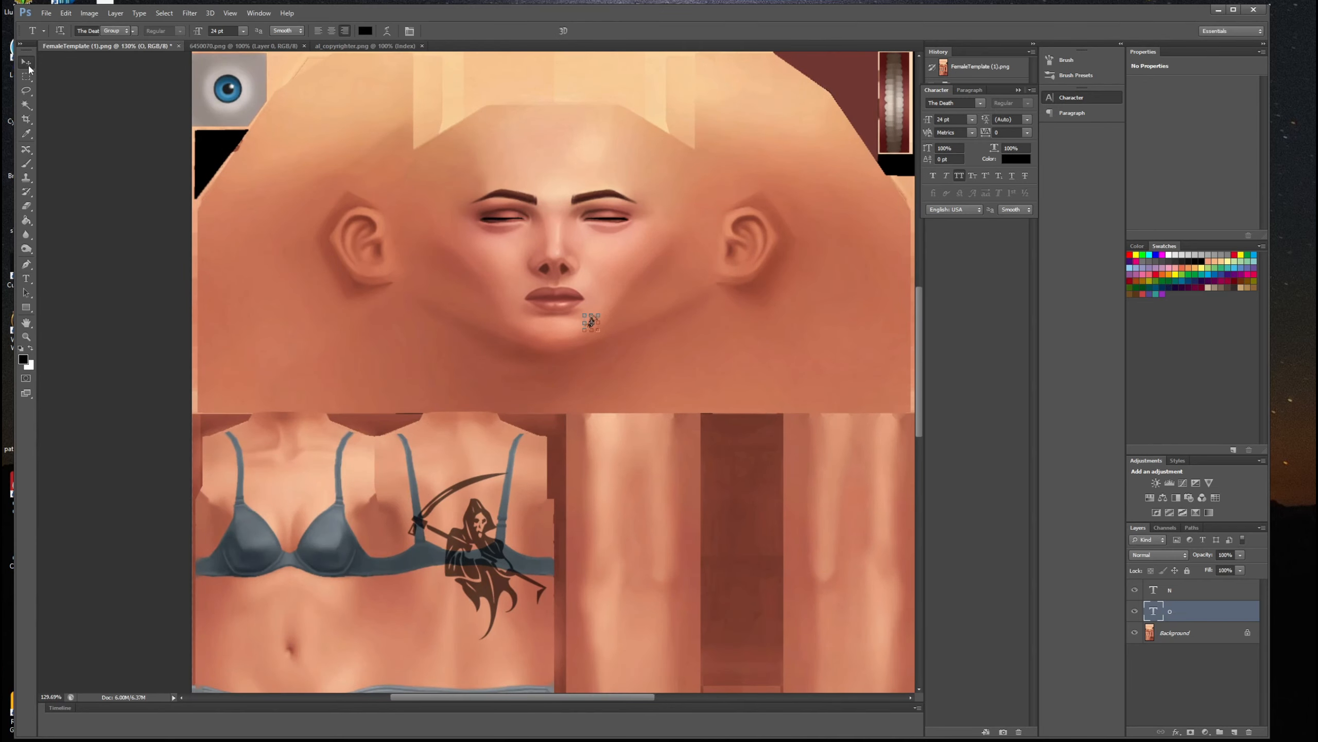
drag(592, 327, 653, 202)
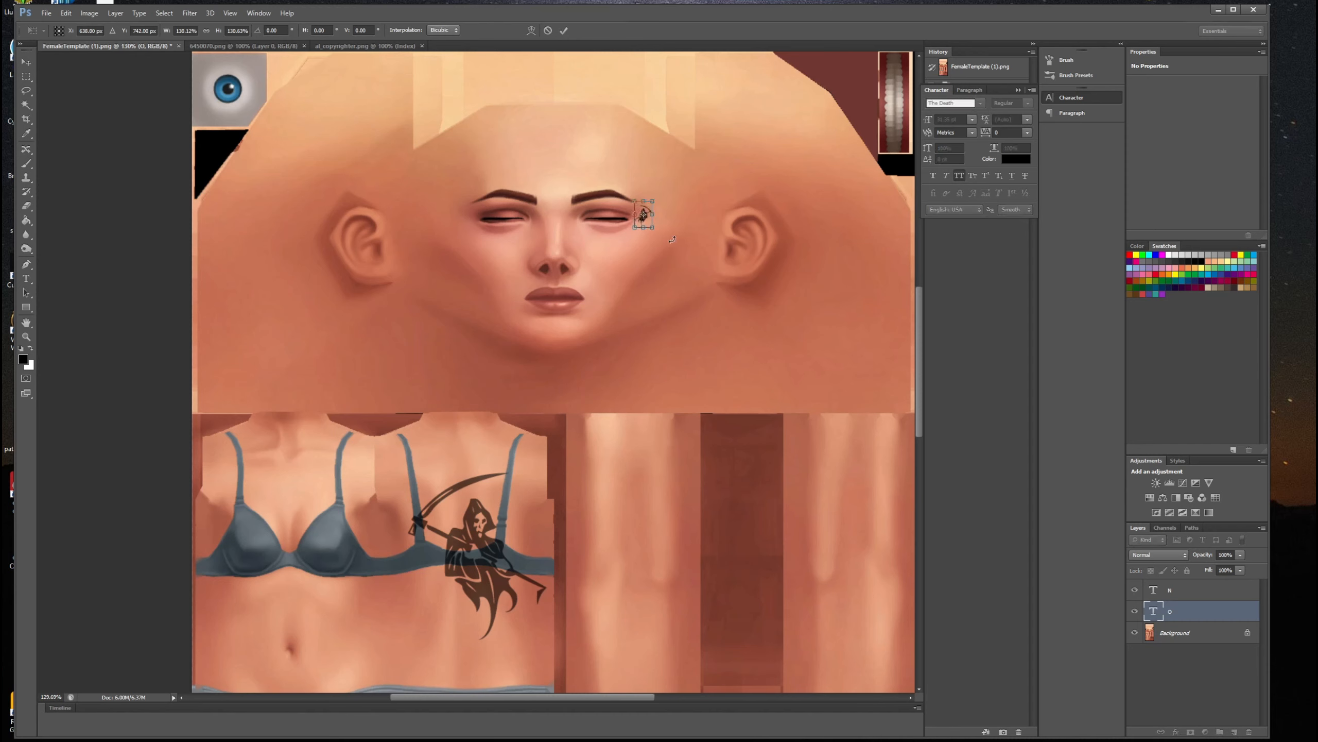
click(565, 31)
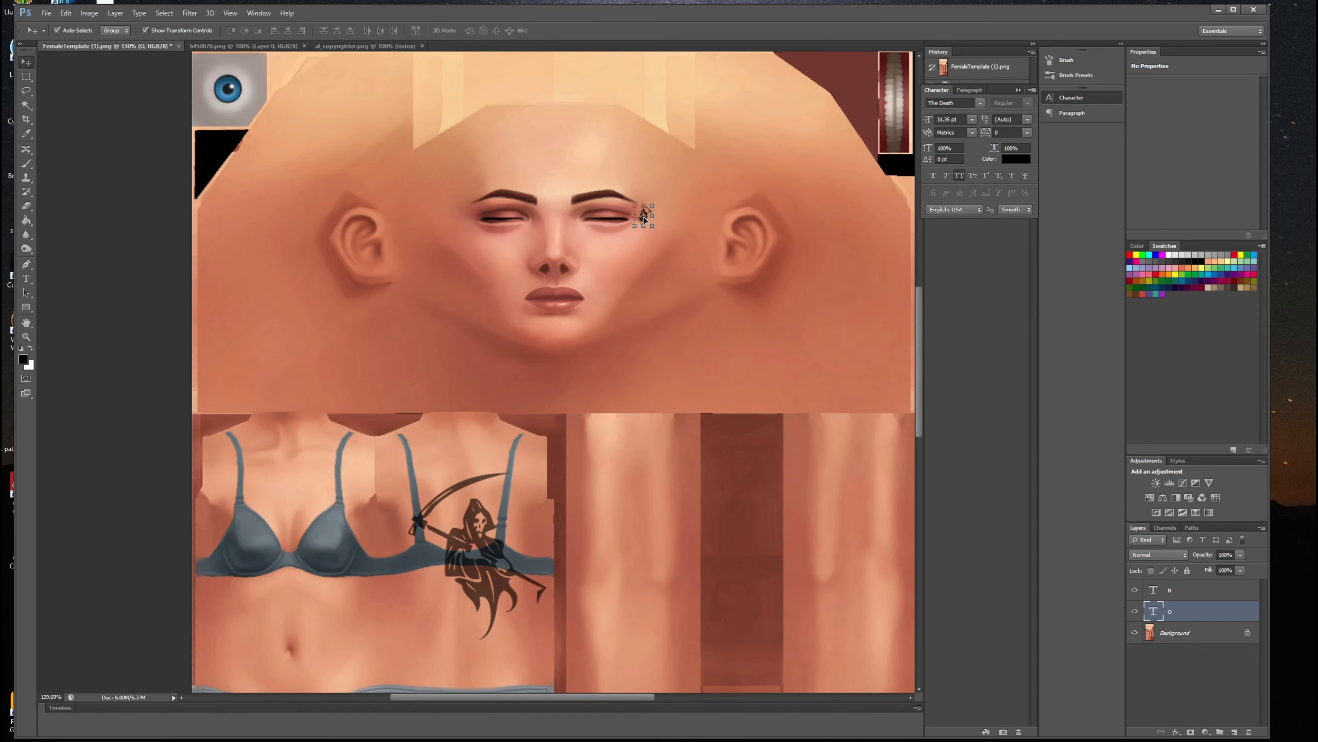
Try the small symbol on the cheek beneath the eye, and return it beside the eye's outer corner.
drag(644, 217, 610, 247)
click(647, 266)
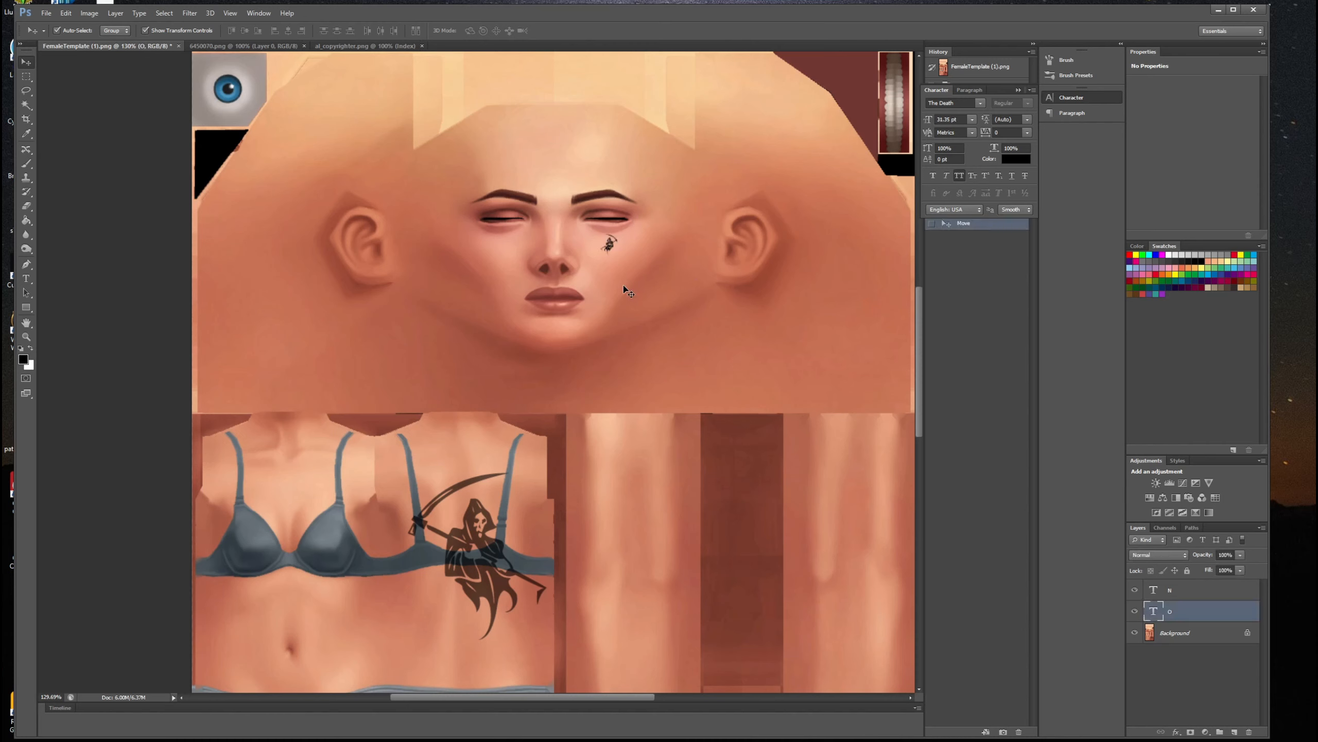
click(622, 287)
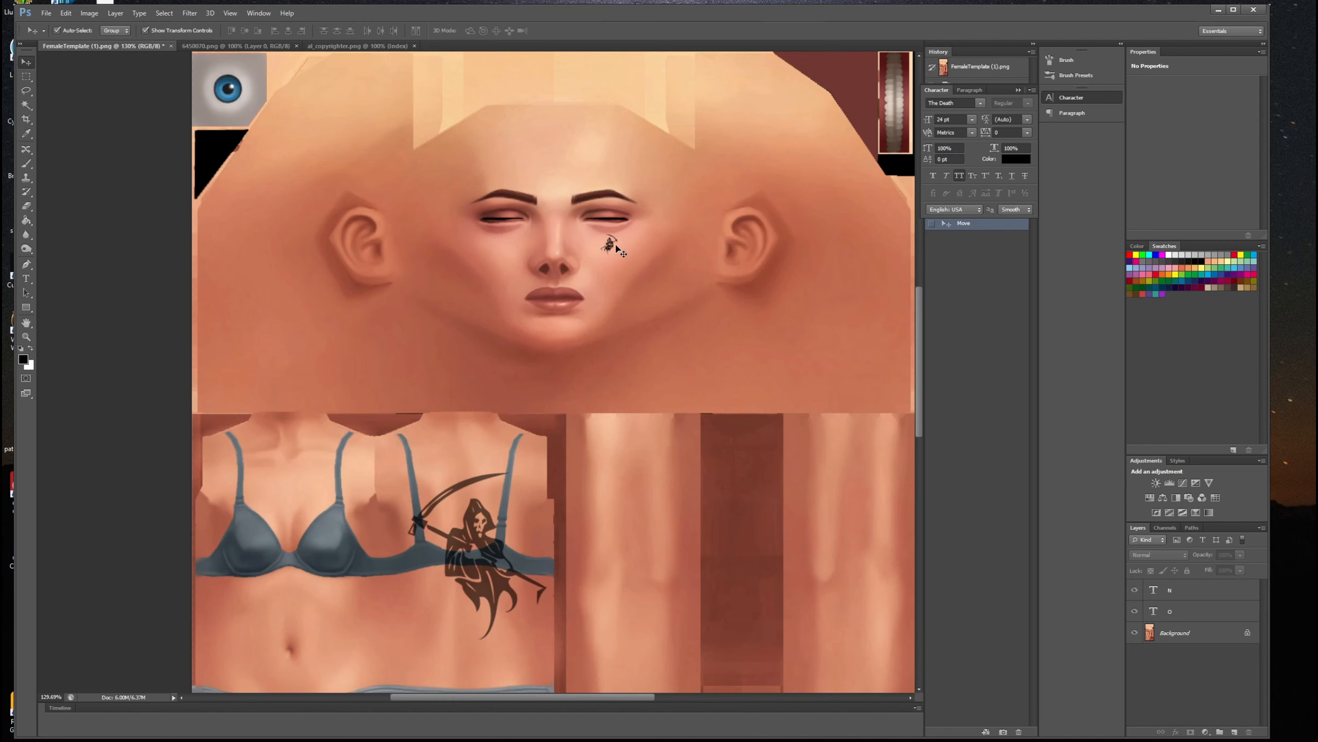
drag(613, 247, 642, 220)
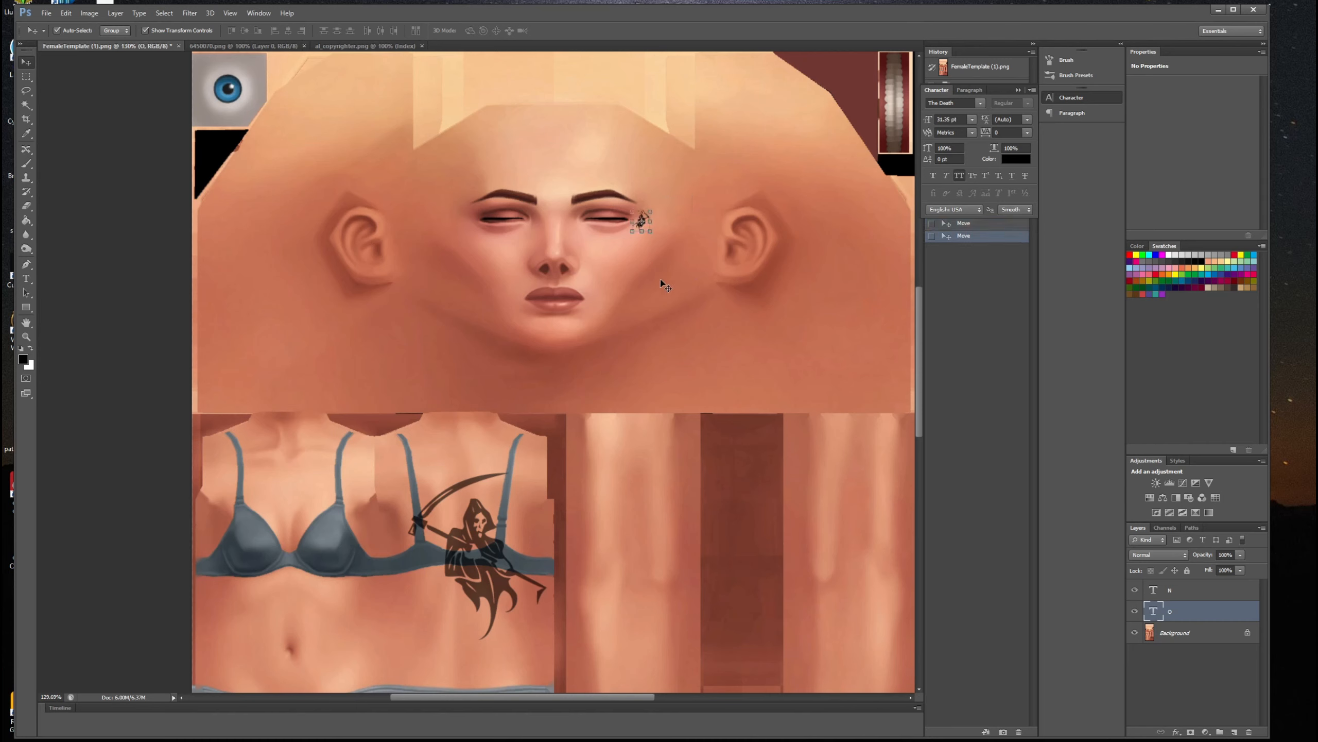
Lower the small face symbol layer's opacity to about 79% and deselect it.
click(1192, 622)
click(1240, 557)
drag(1230, 565, 1228, 565)
click(744, 367)
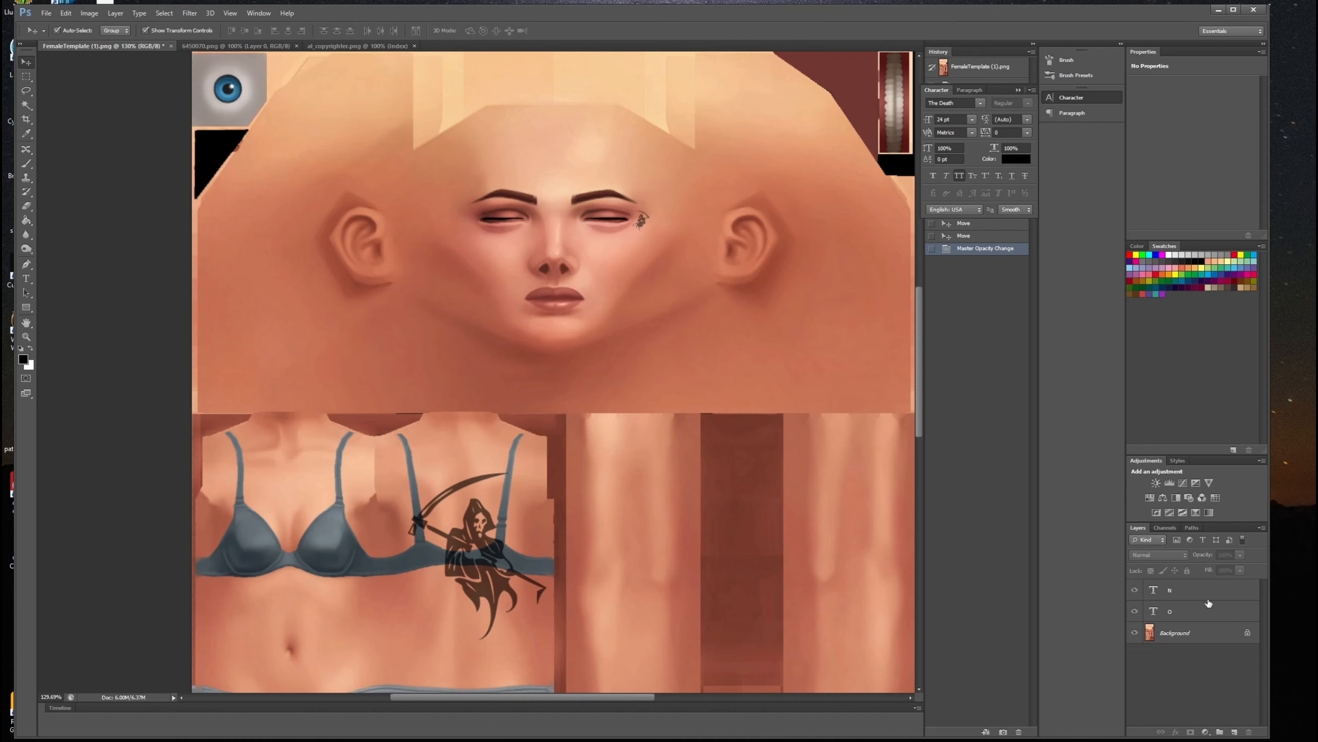
click(1196, 614)
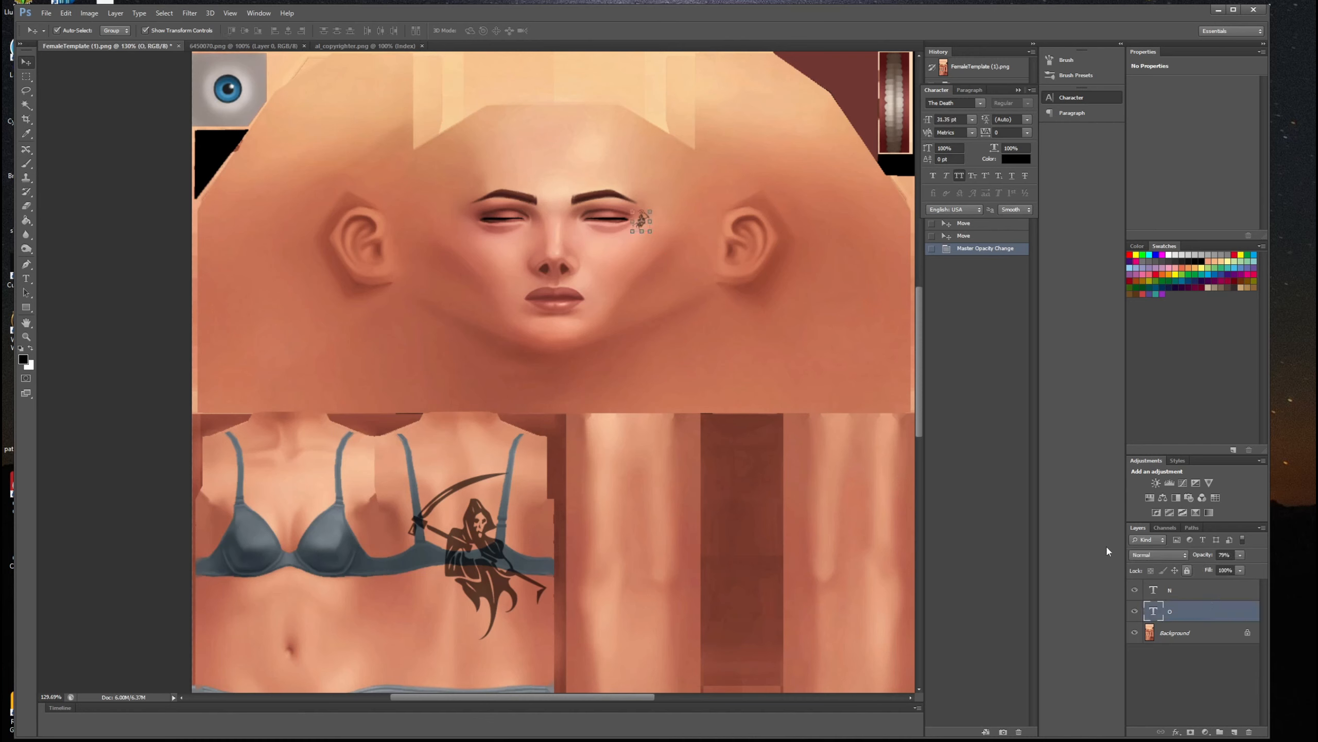
click(833, 517)
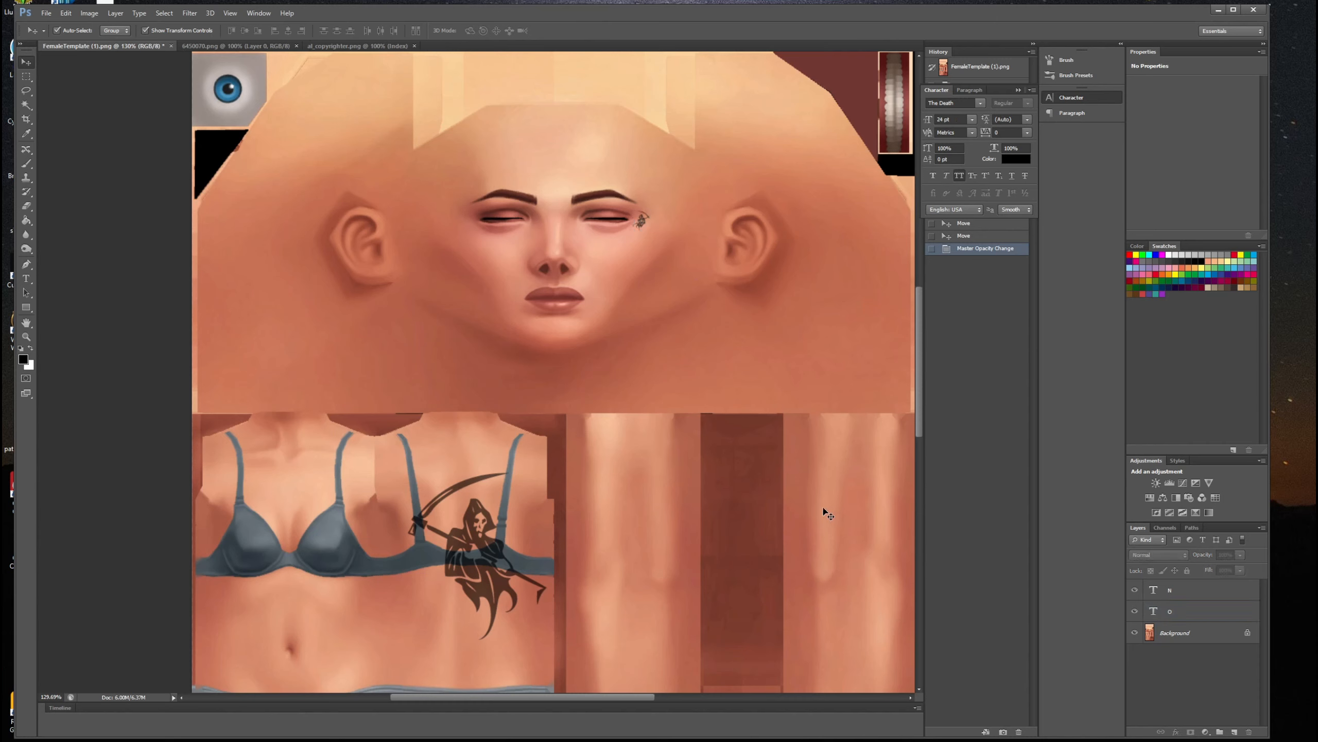
scroll(823, 509, down, 5)
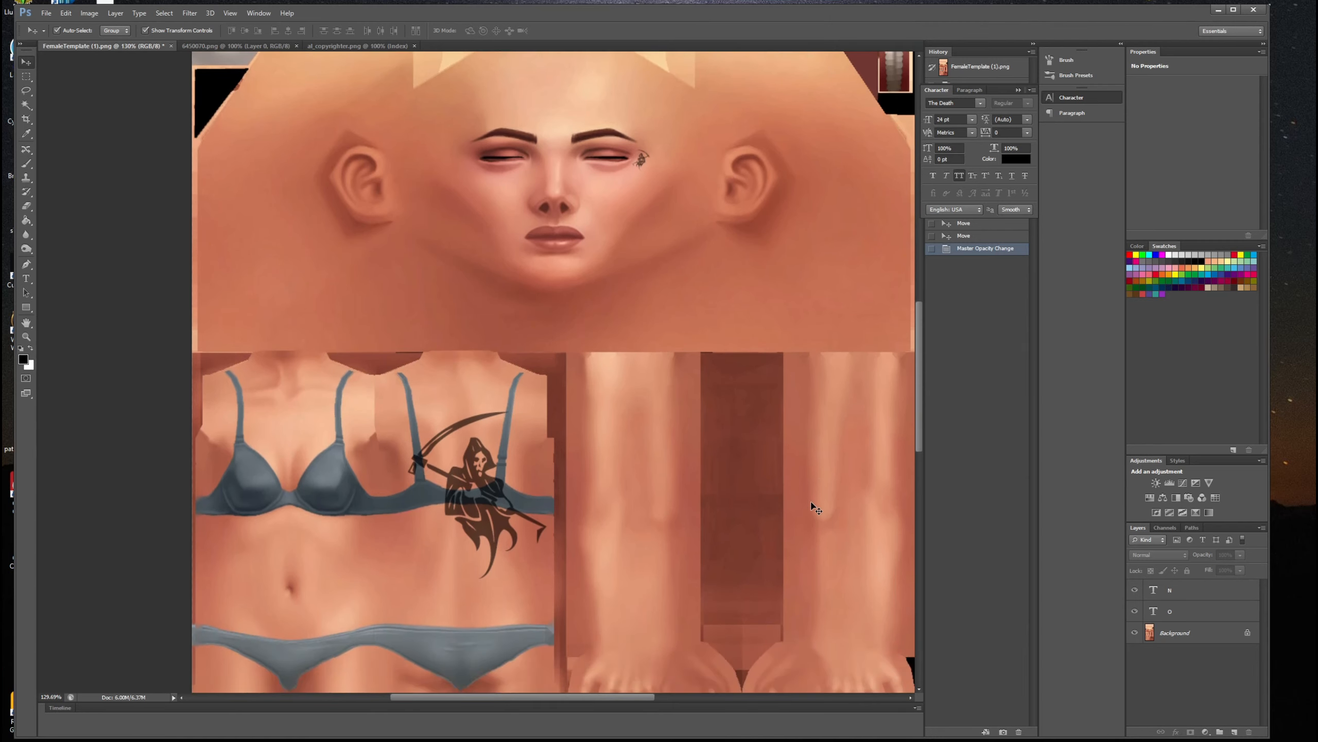
scroll(816, 509, down, 10)
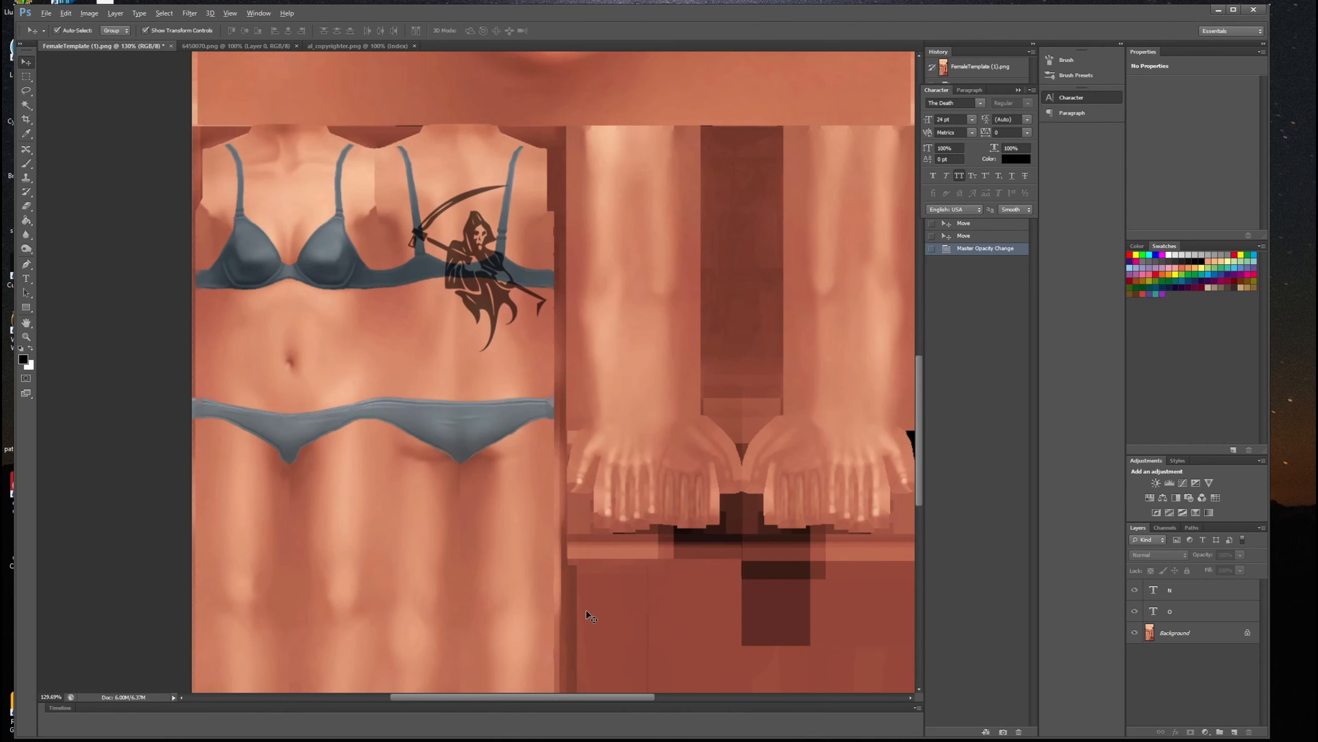
scroll(586, 610, up, 2)
scroll(586, 611, up, 1)
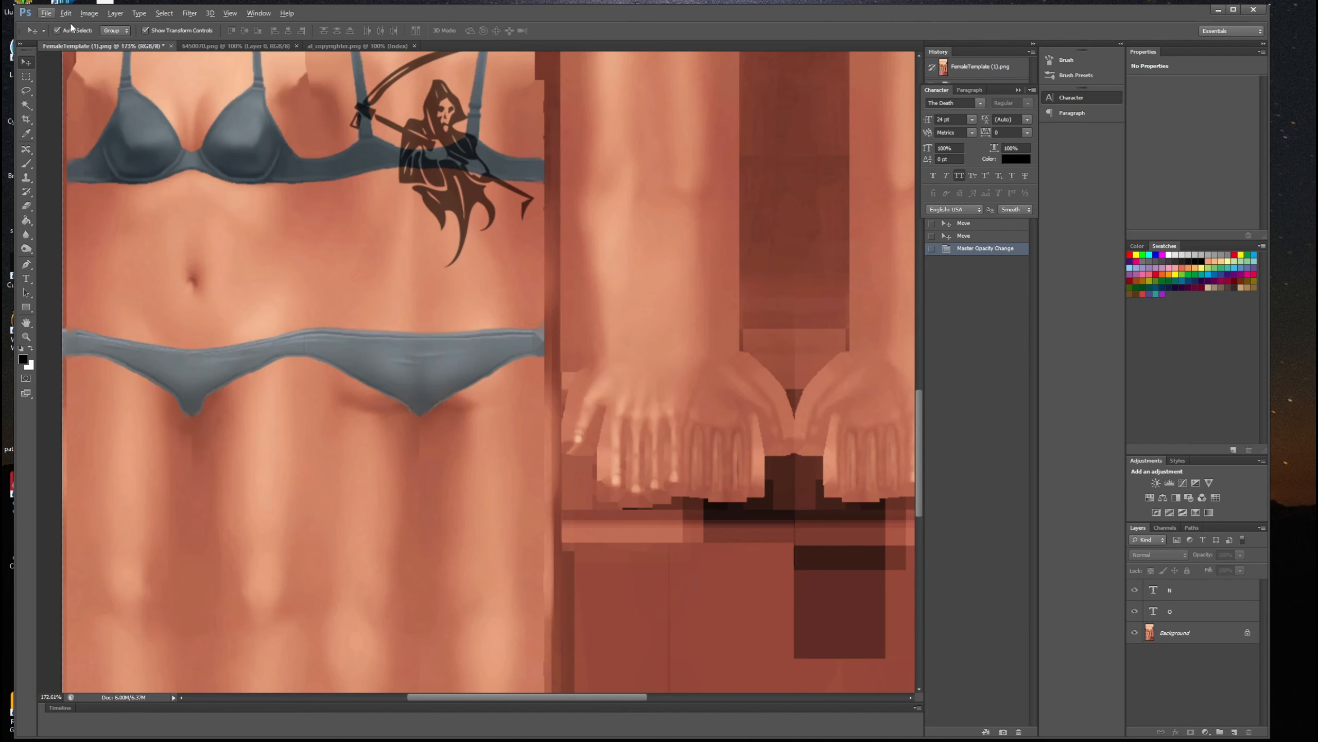
Set the Type tool to the Impact font at 6 pt for the finger lettering.
click(26, 279)
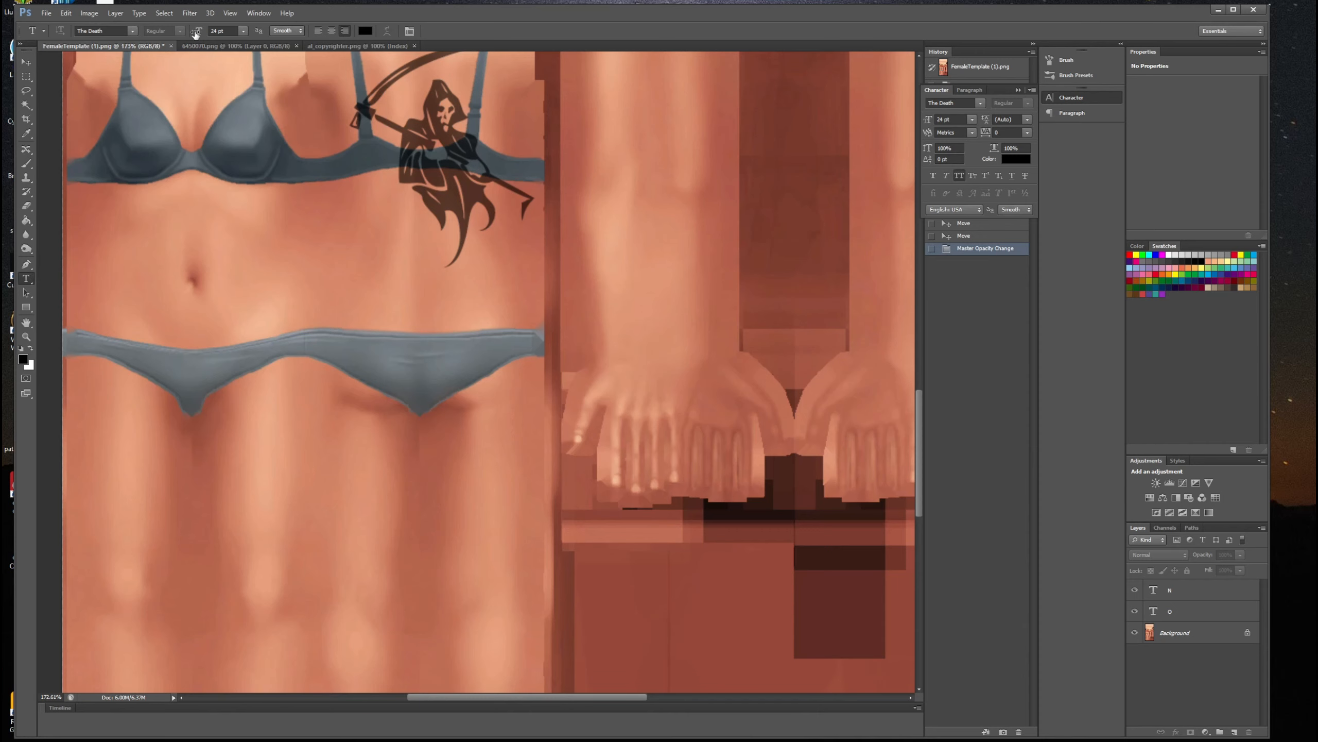
click(242, 31)
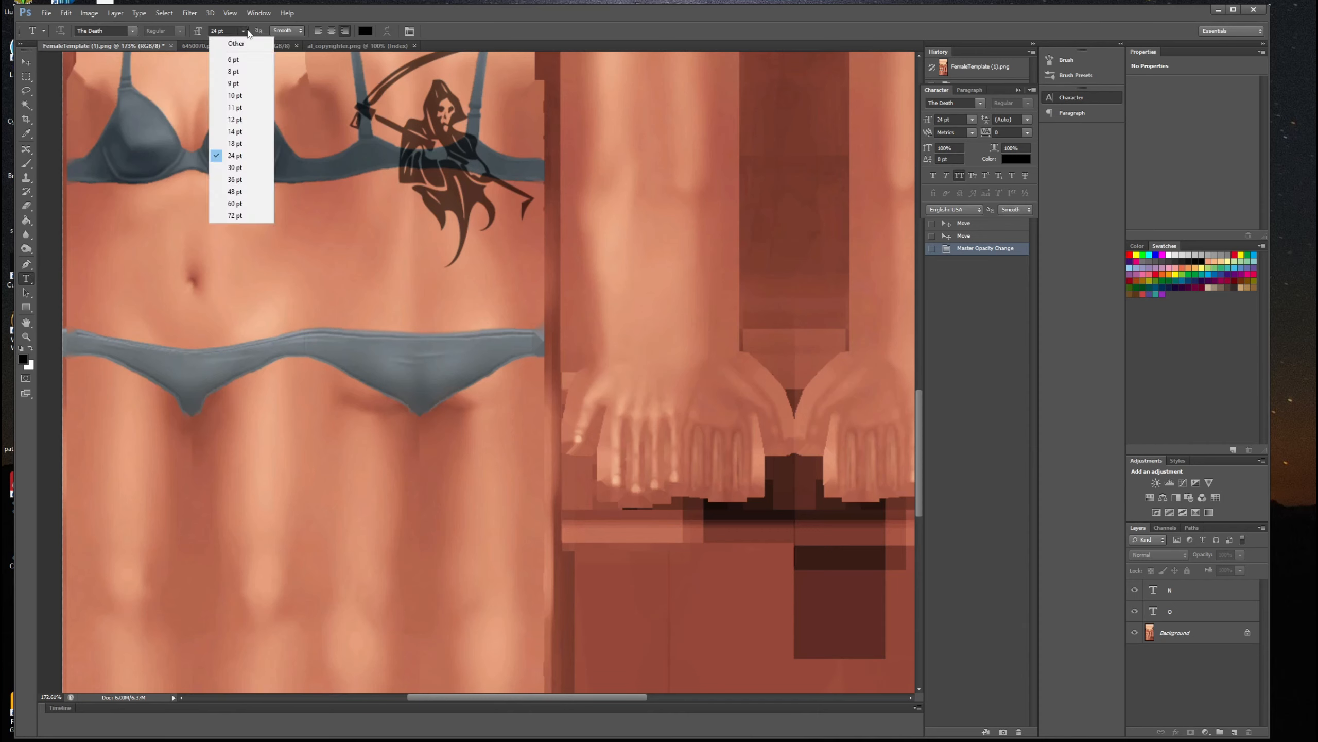
click(234, 60)
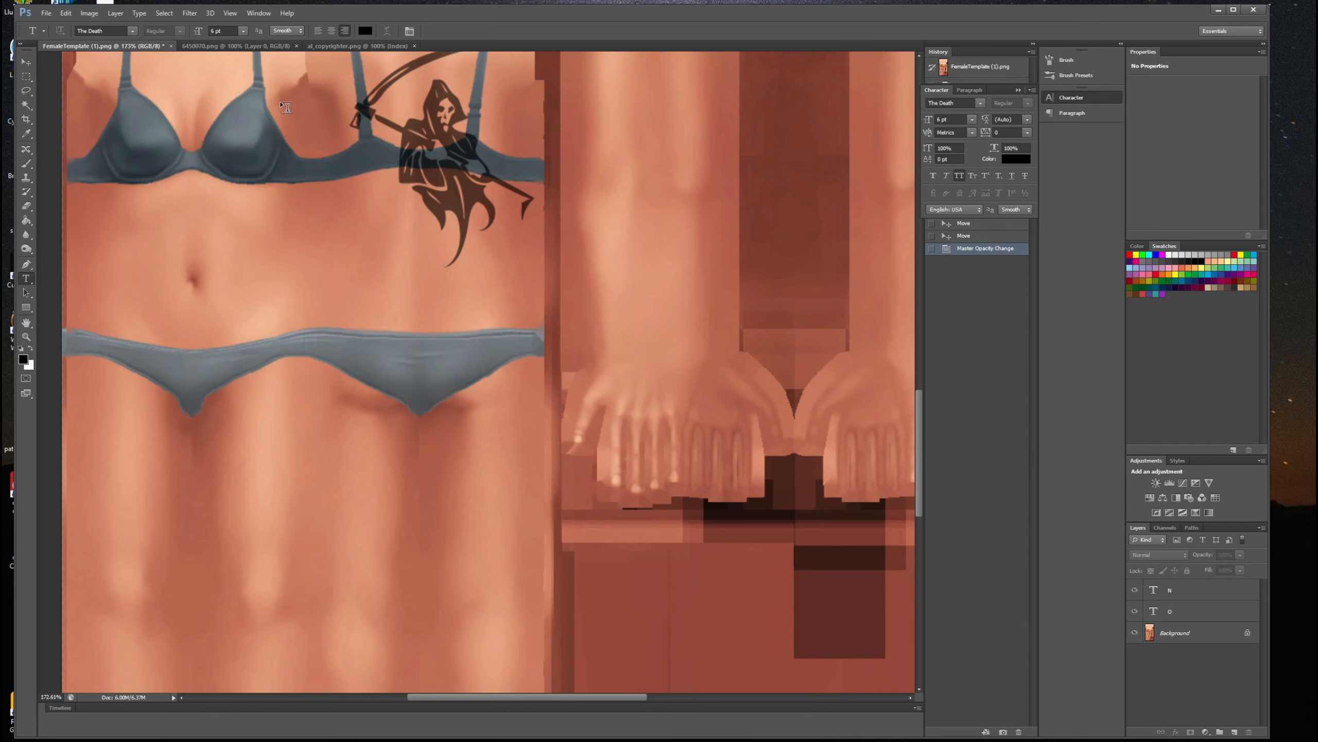
click(243, 32)
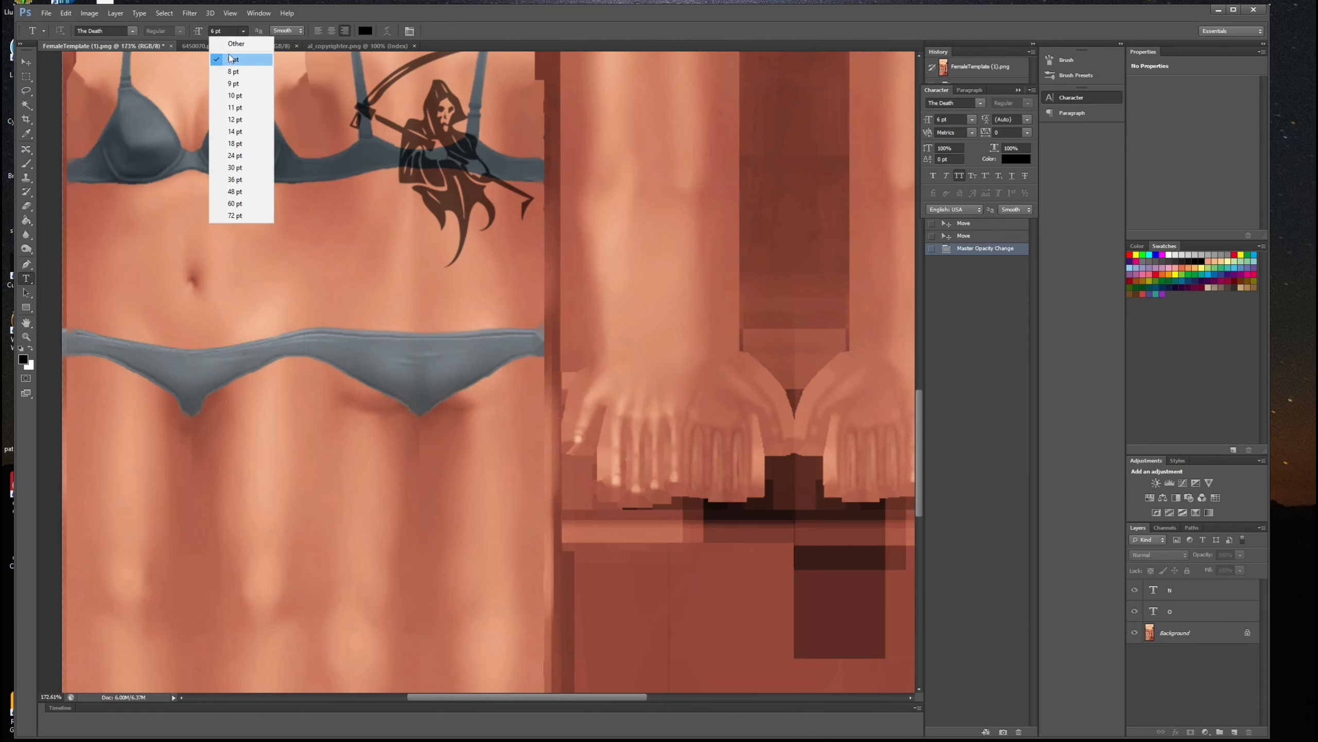
click(236, 60)
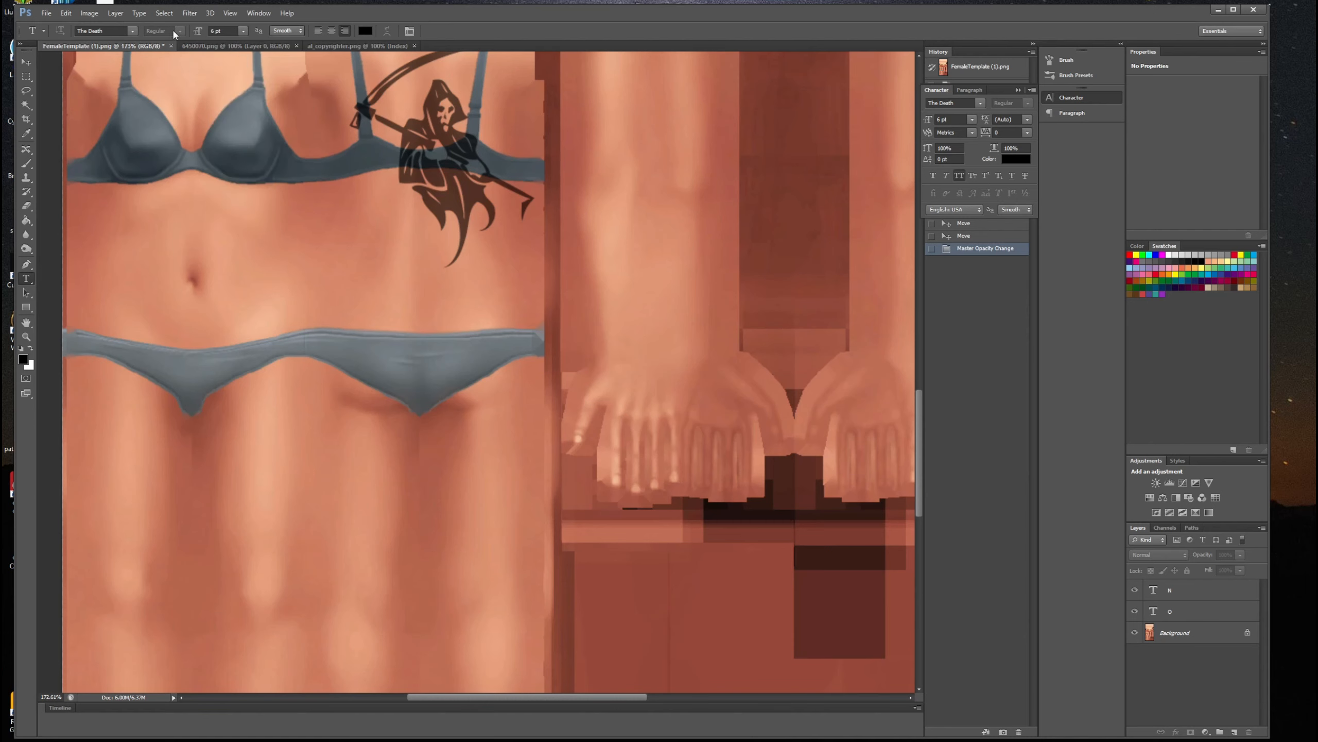
click(134, 30)
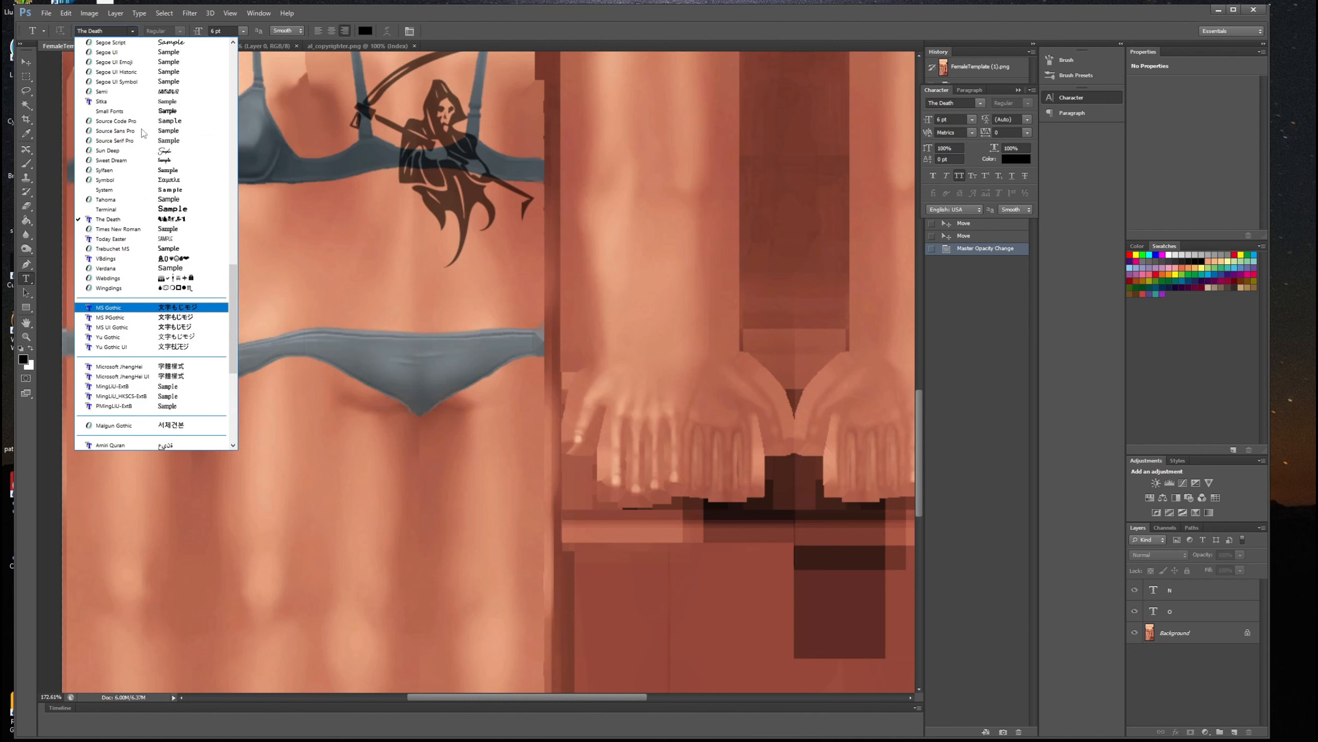
scroll(144, 133, up, 8)
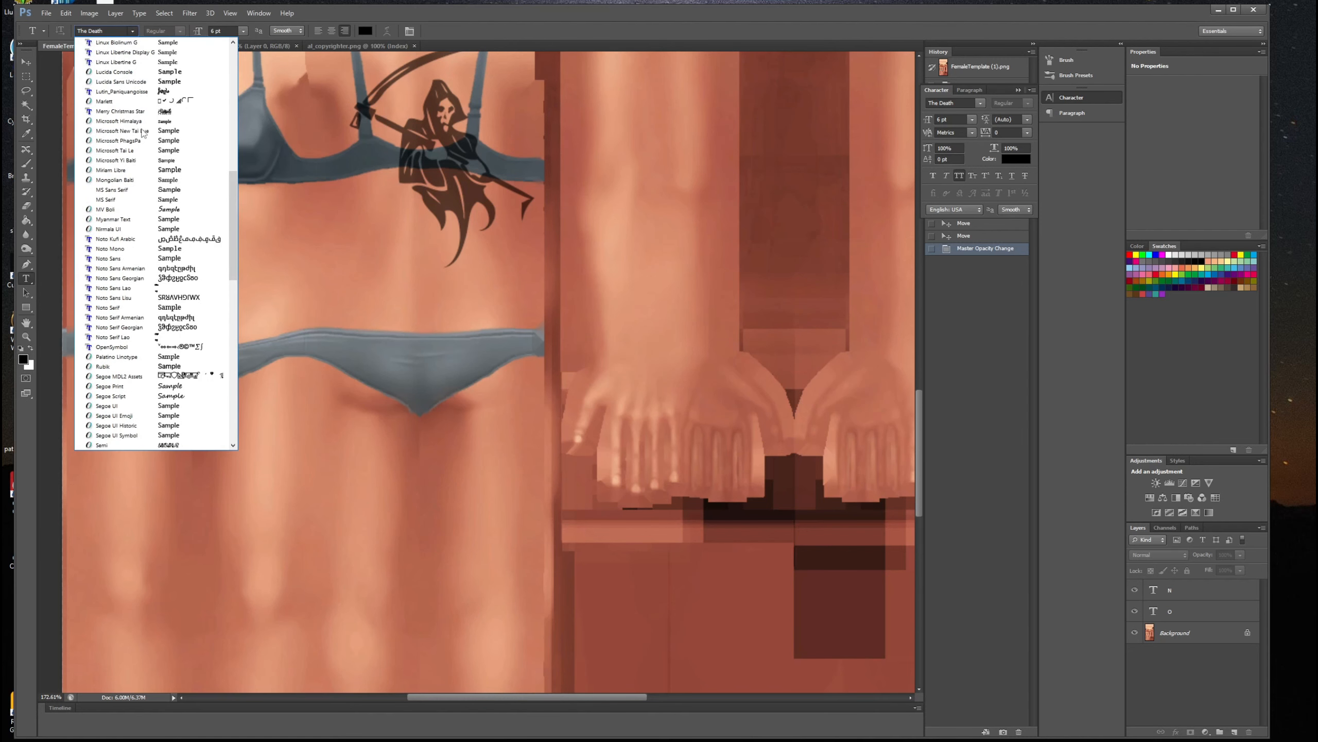
scroll(144, 133, up, 3)
scroll(144, 133, up, 3)
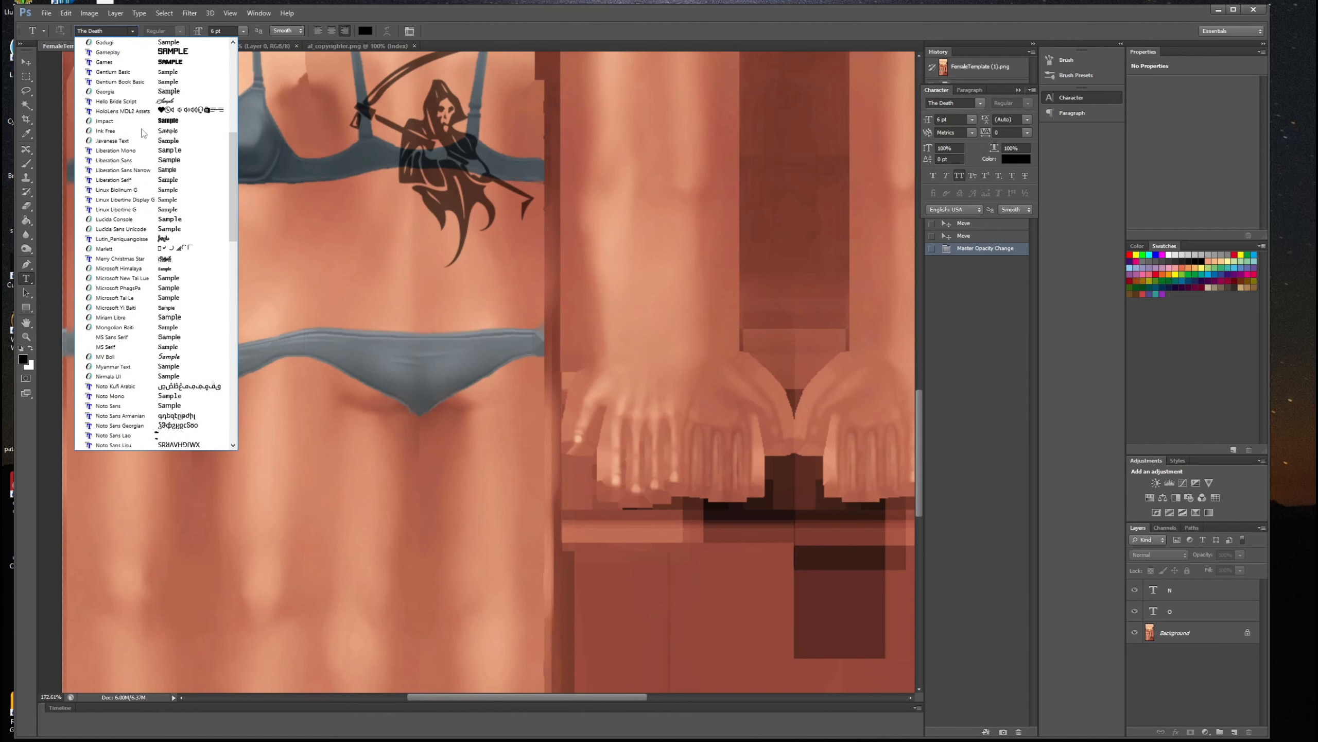
click(130, 152)
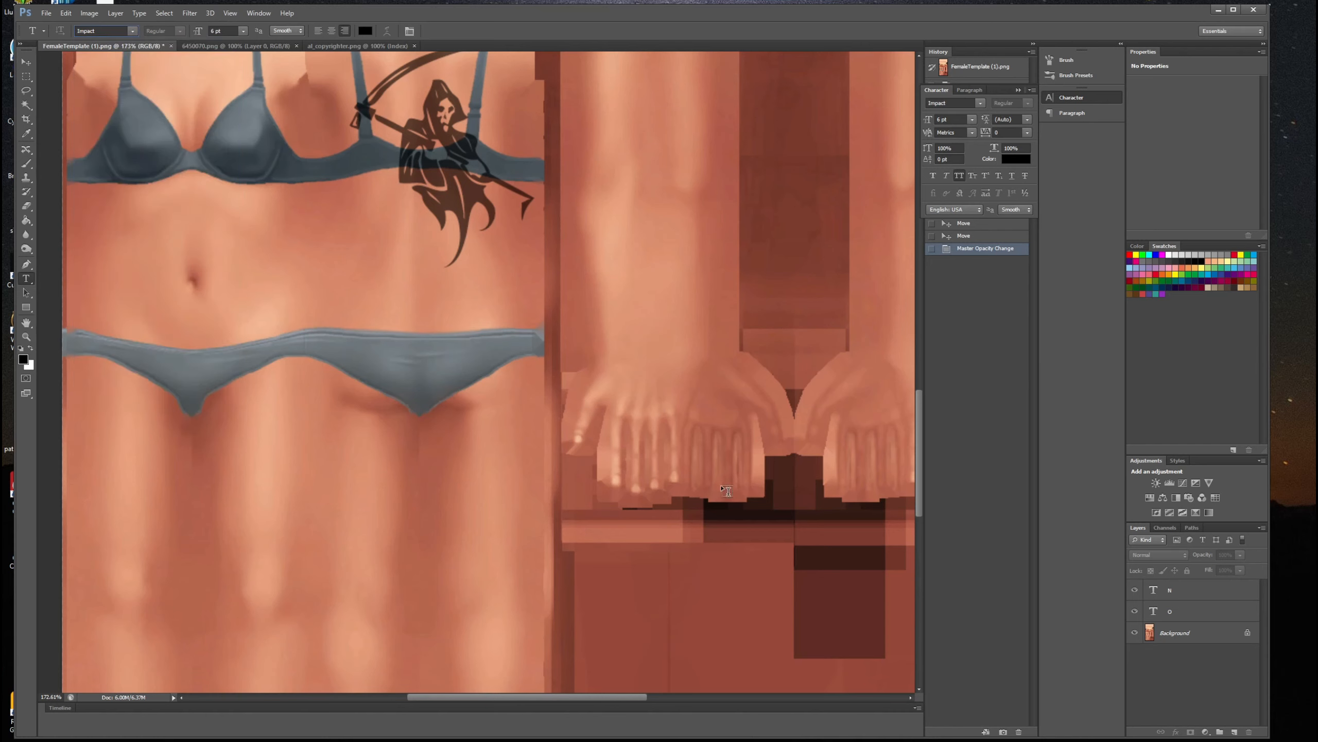
Add a new layer above the Background and place the letter L on the left hand's first finger beside the thumb.
click(1176, 641)
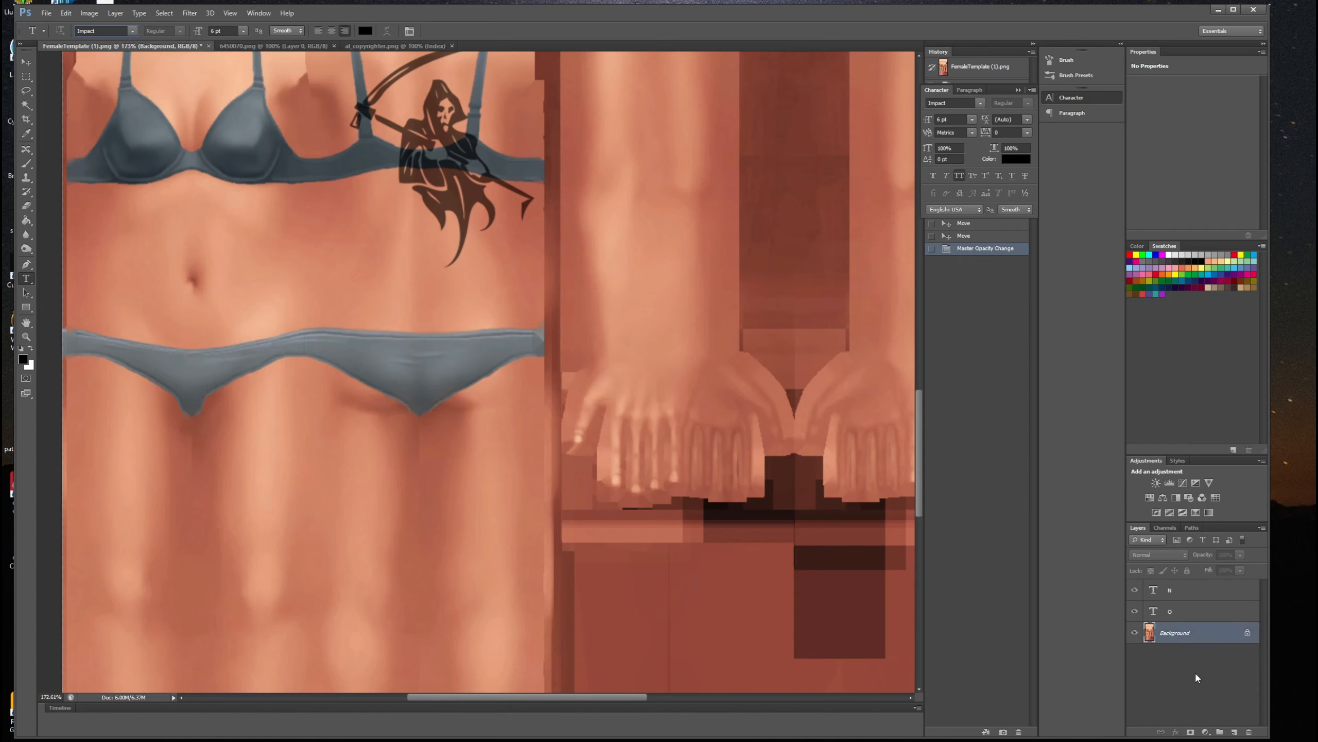
click(1235, 733)
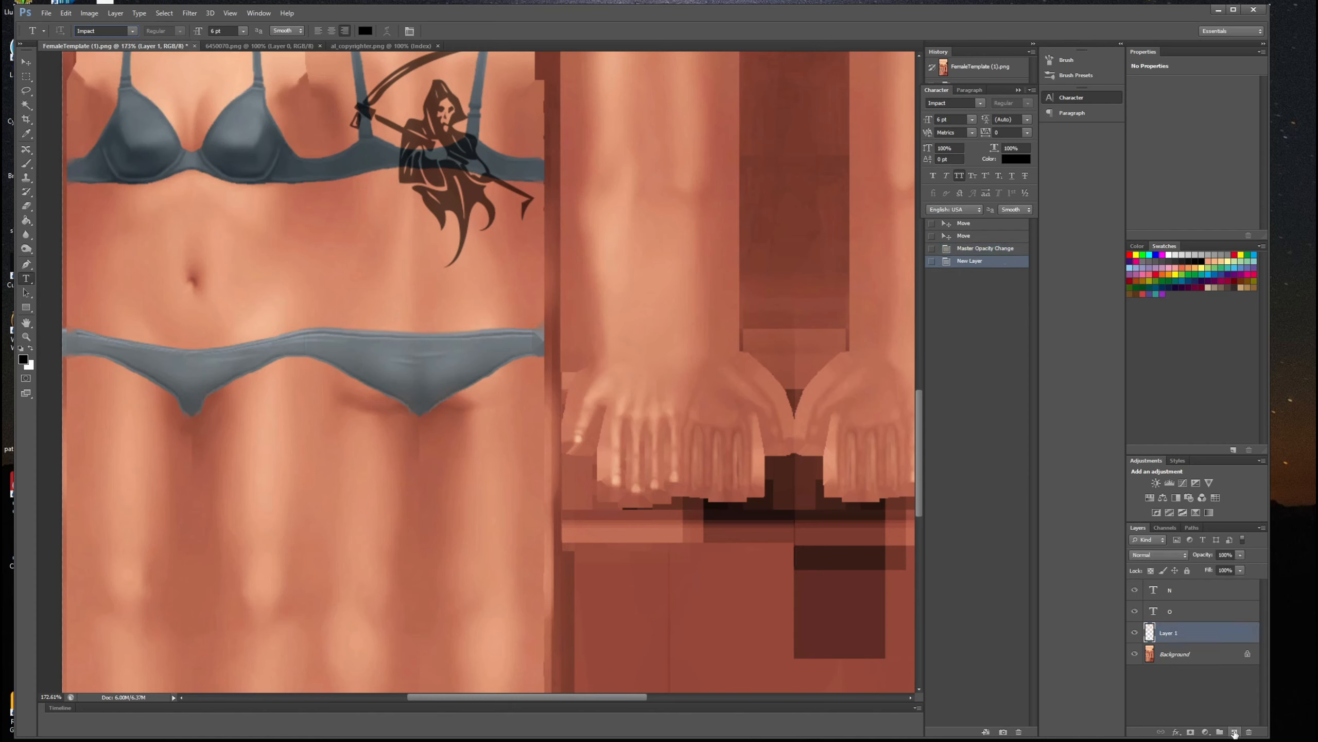
click(622, 443)
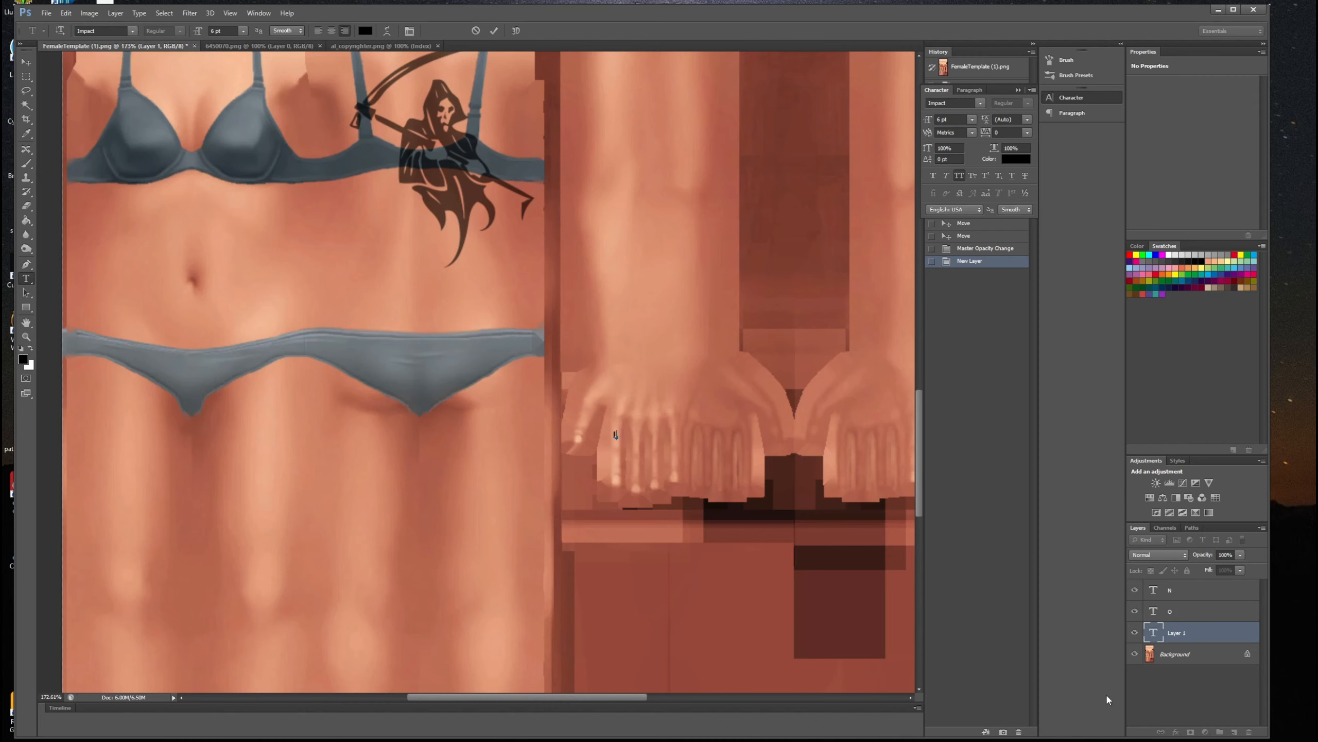
Add another new layer and place the letter O on the second finger, committing the text.
click(1234, 732)
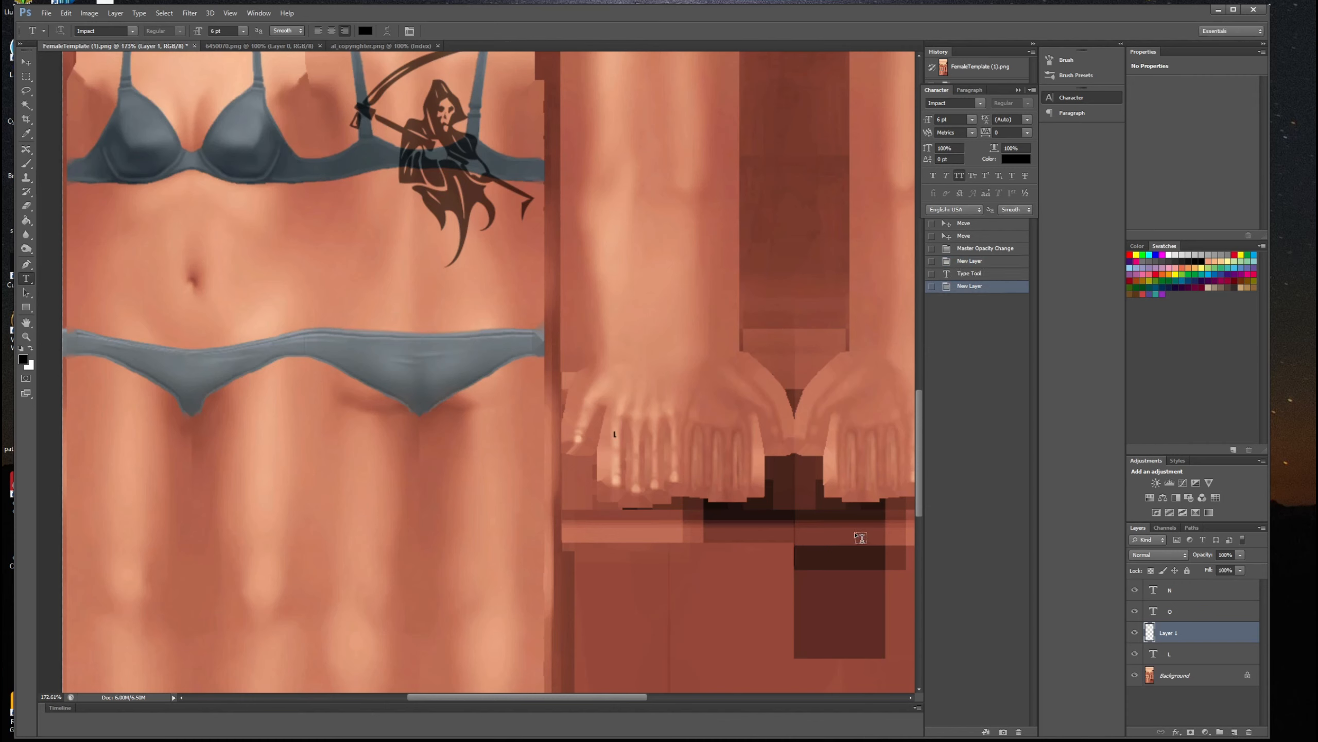
click(636, 436)
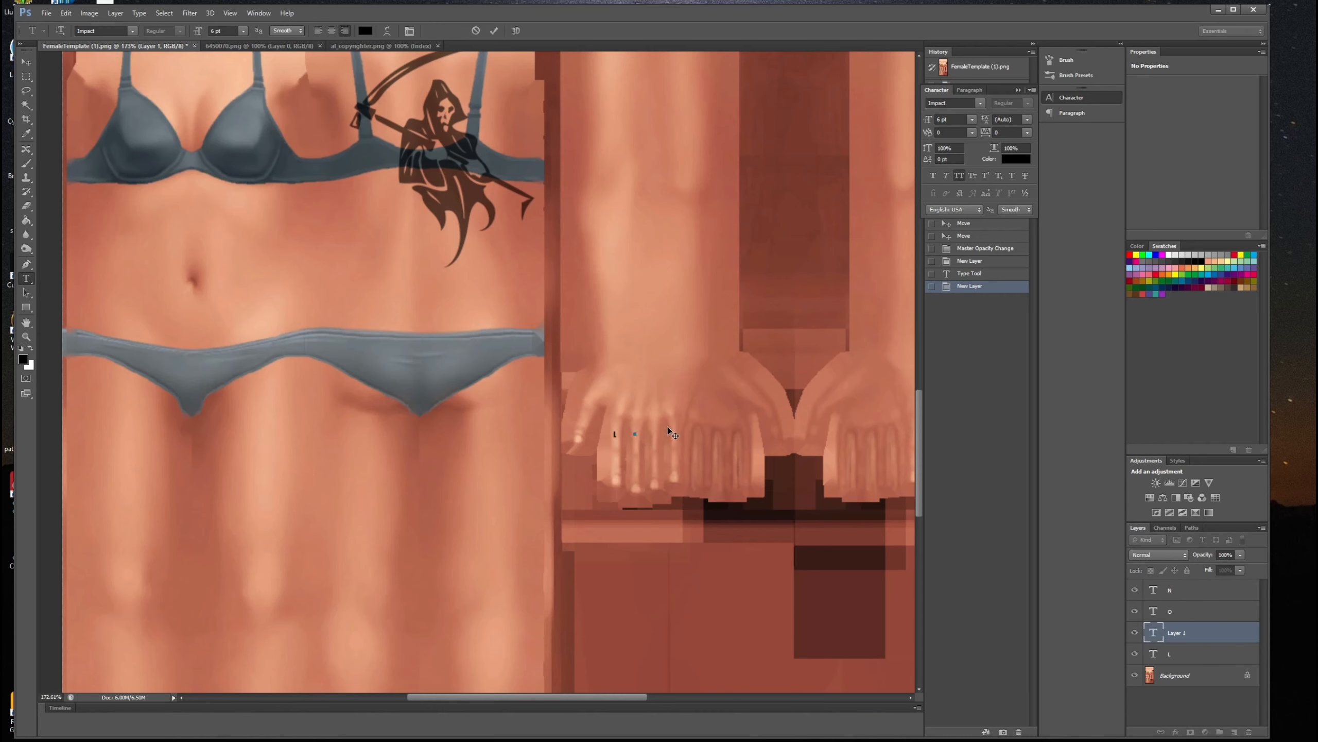
text(O)
click(494, 30)
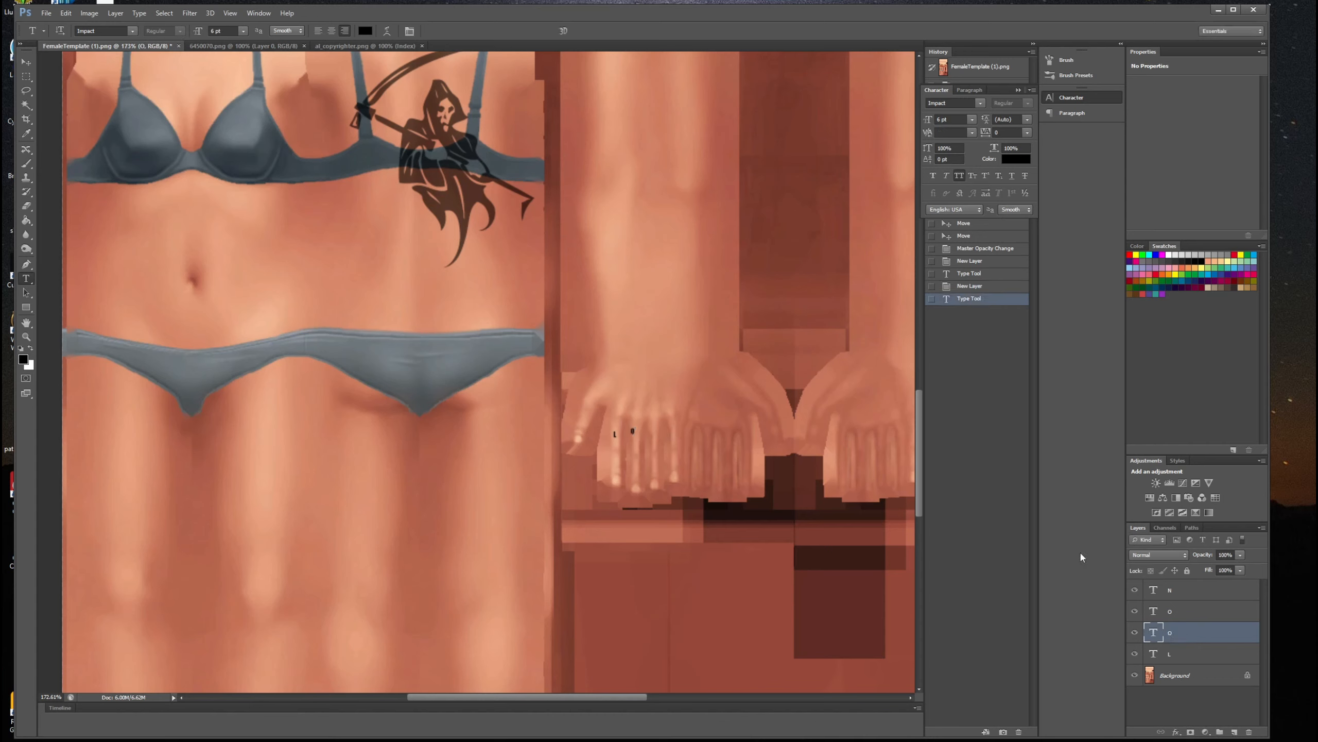
Add another new layer and place the letter V on the third finger, committing the text.
click(1235, 732)
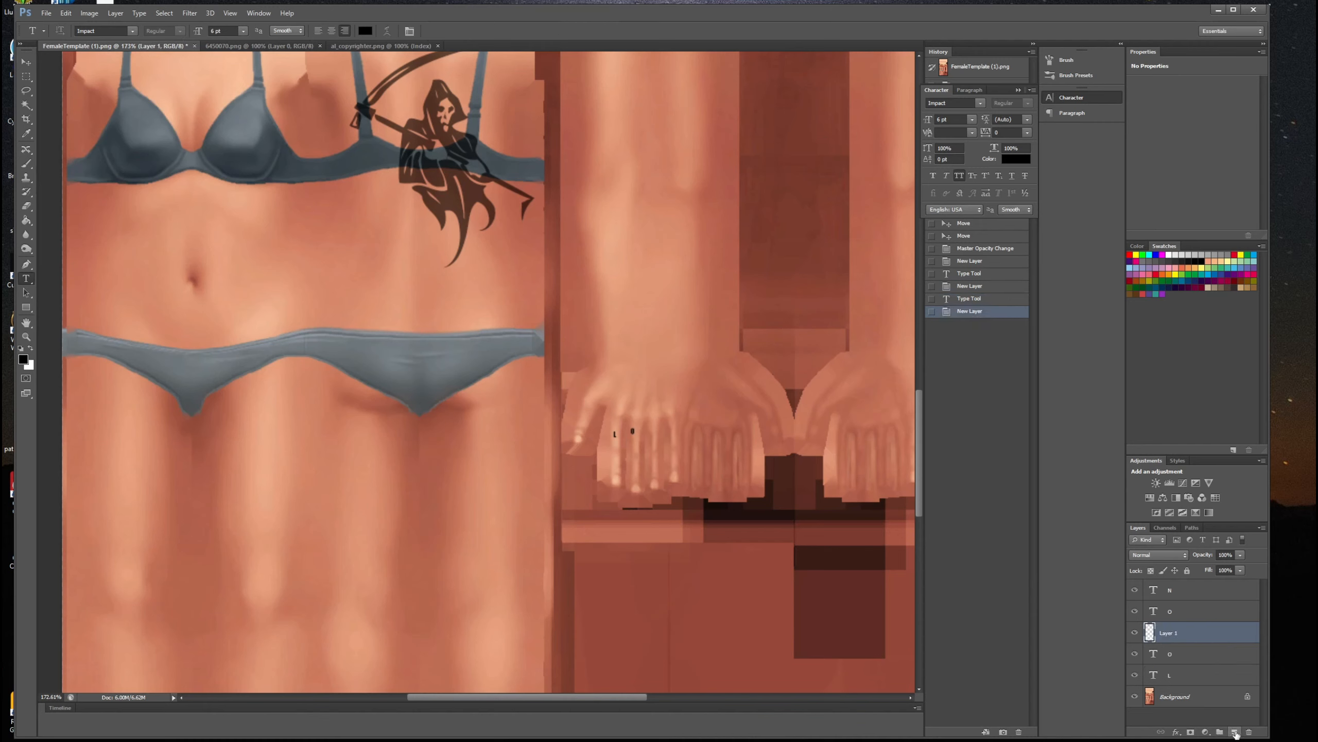
key(v)
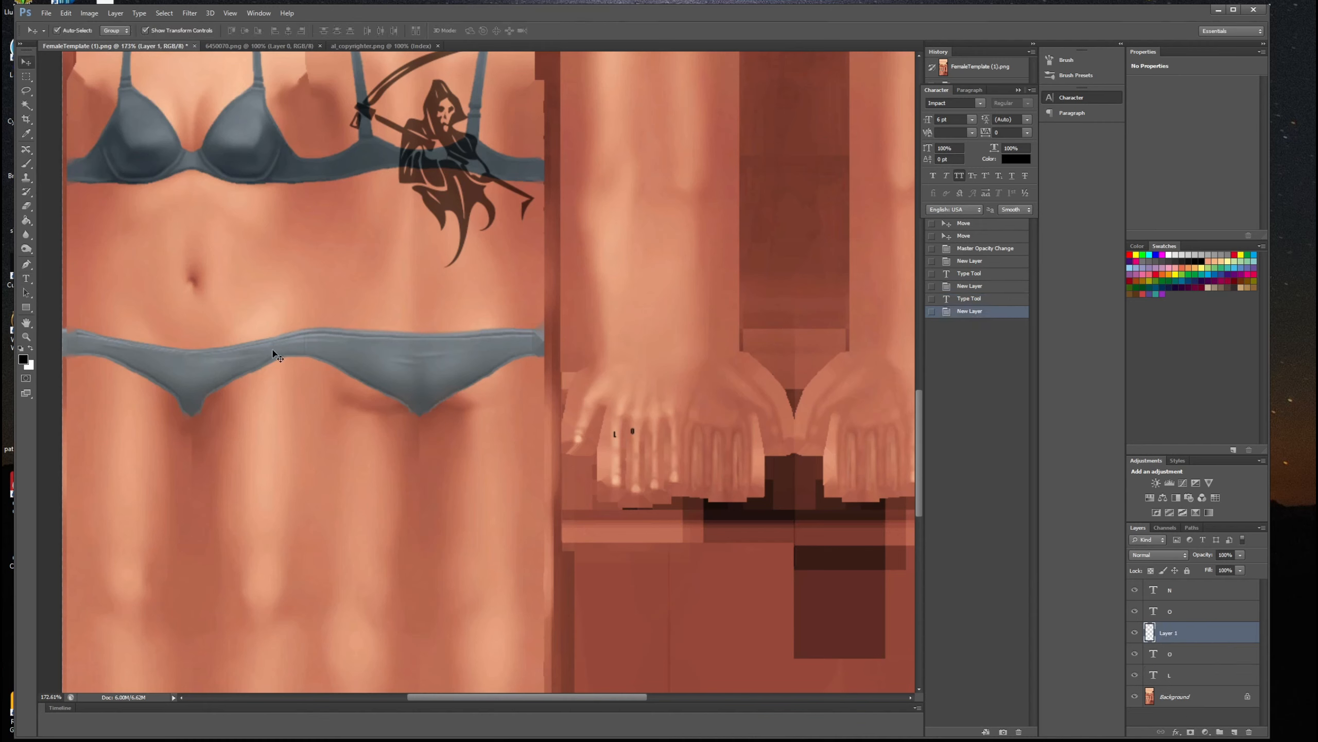
click(25, 278)
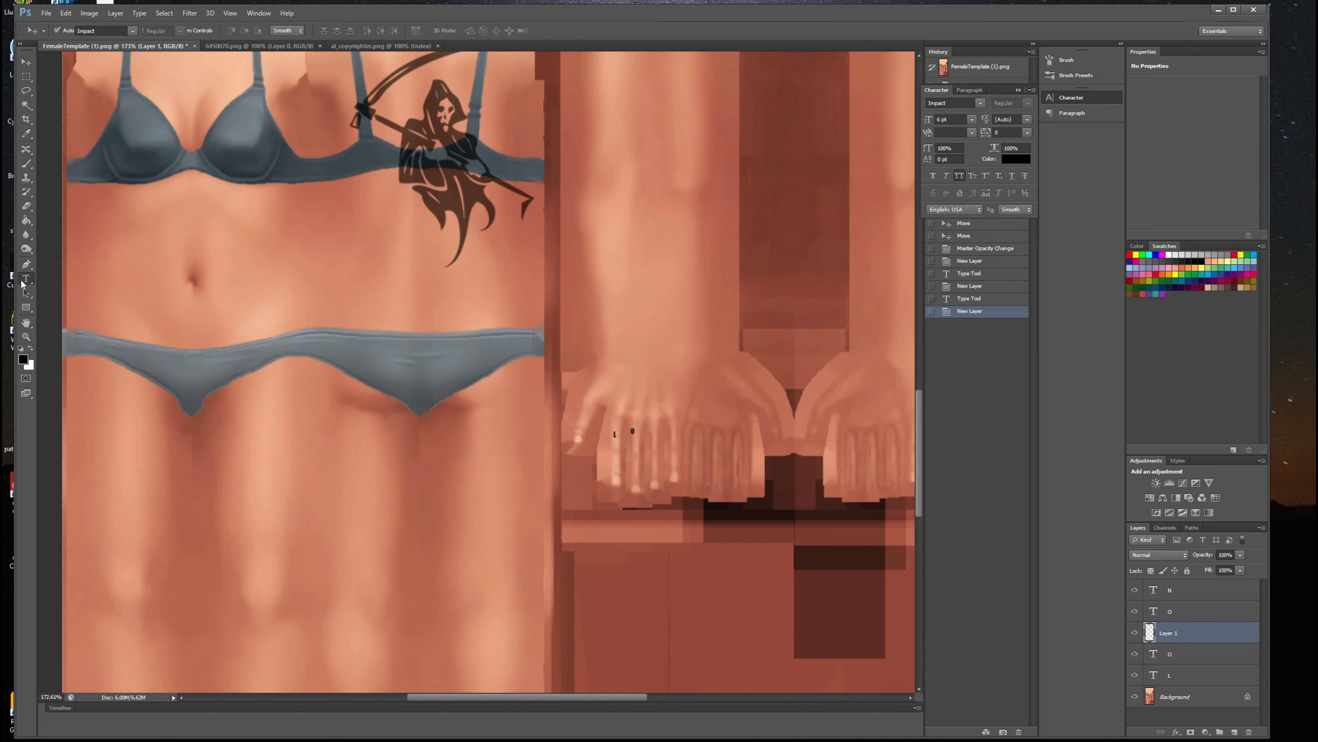
click(657, 438)
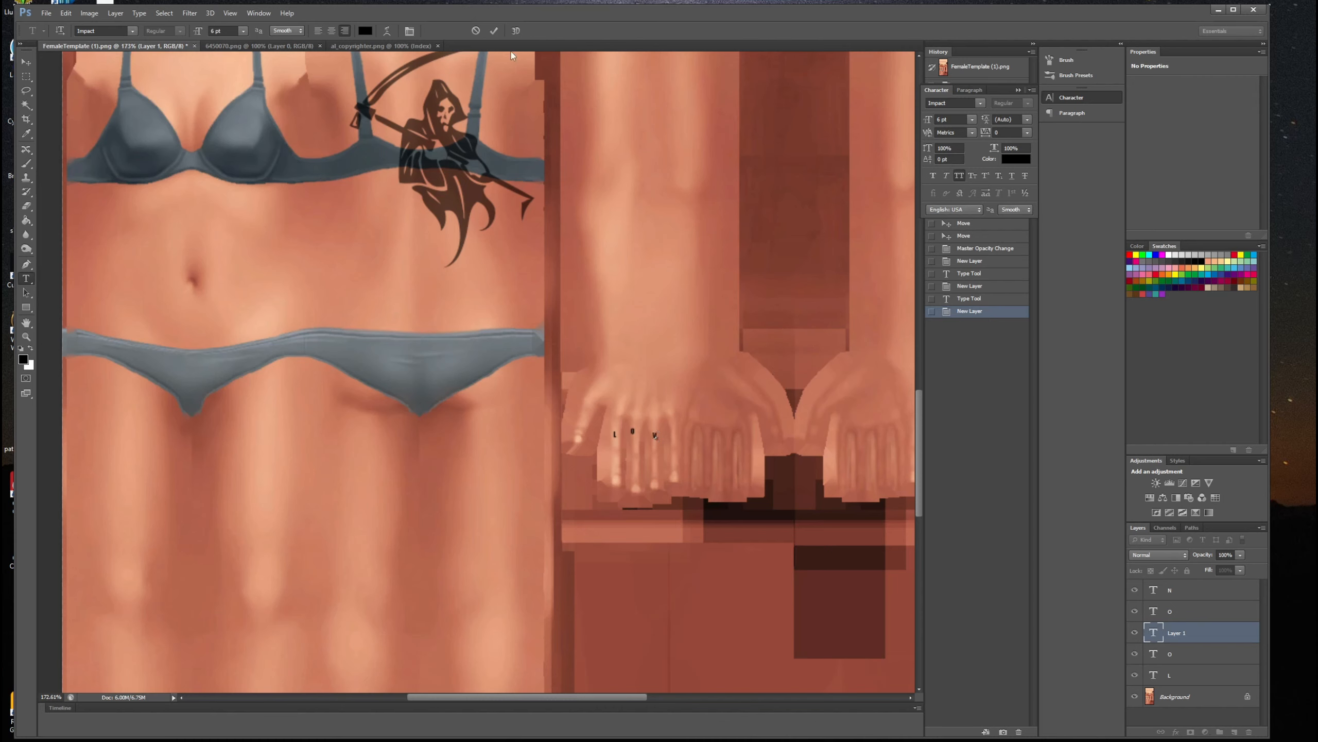
click(493, 30)
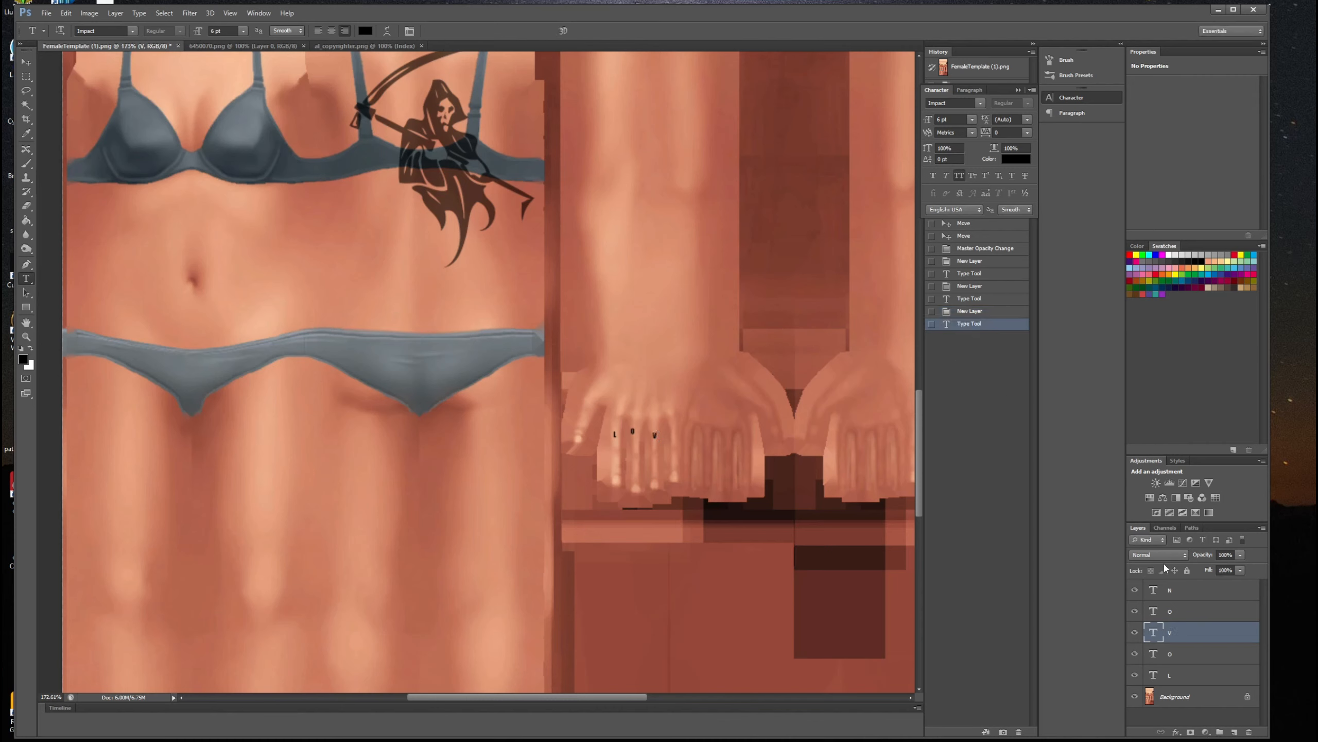
Add another new layer and place the letter E on the fourth finger, committing the text.
click(1237, 731)
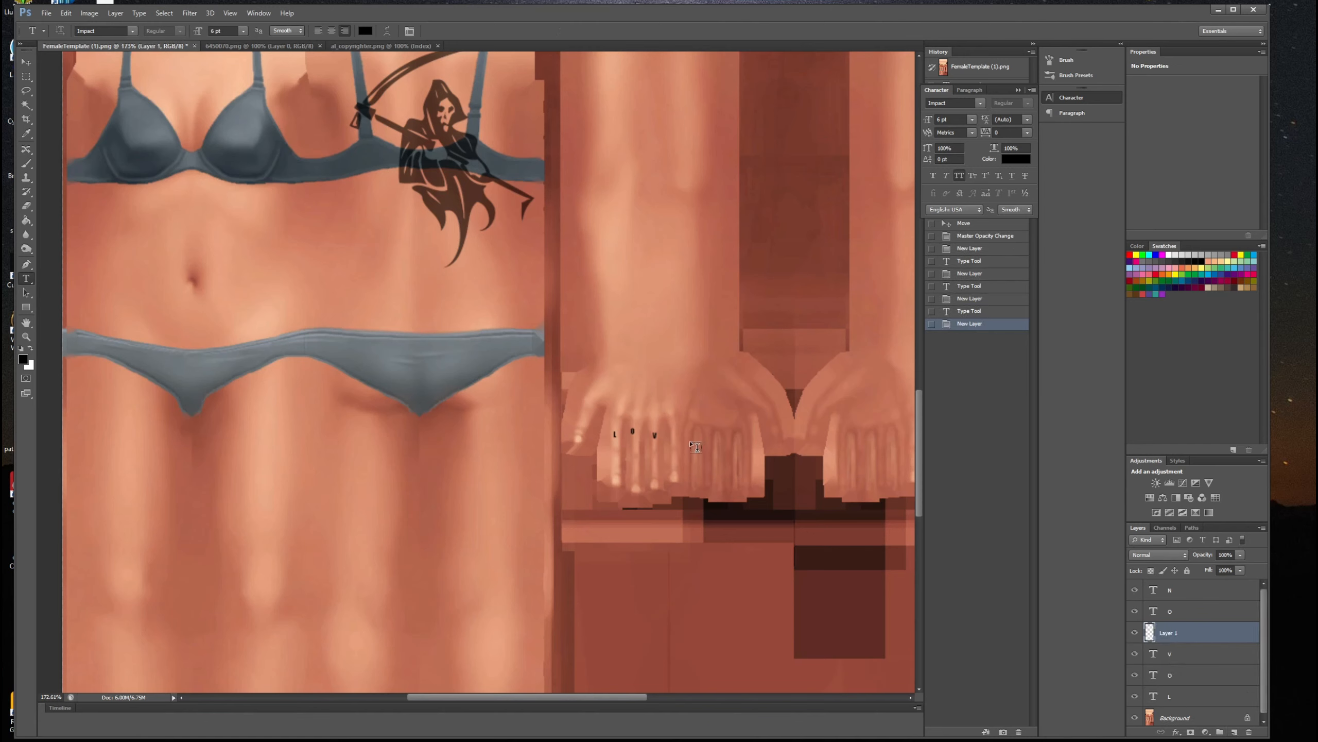
click(674, 435)
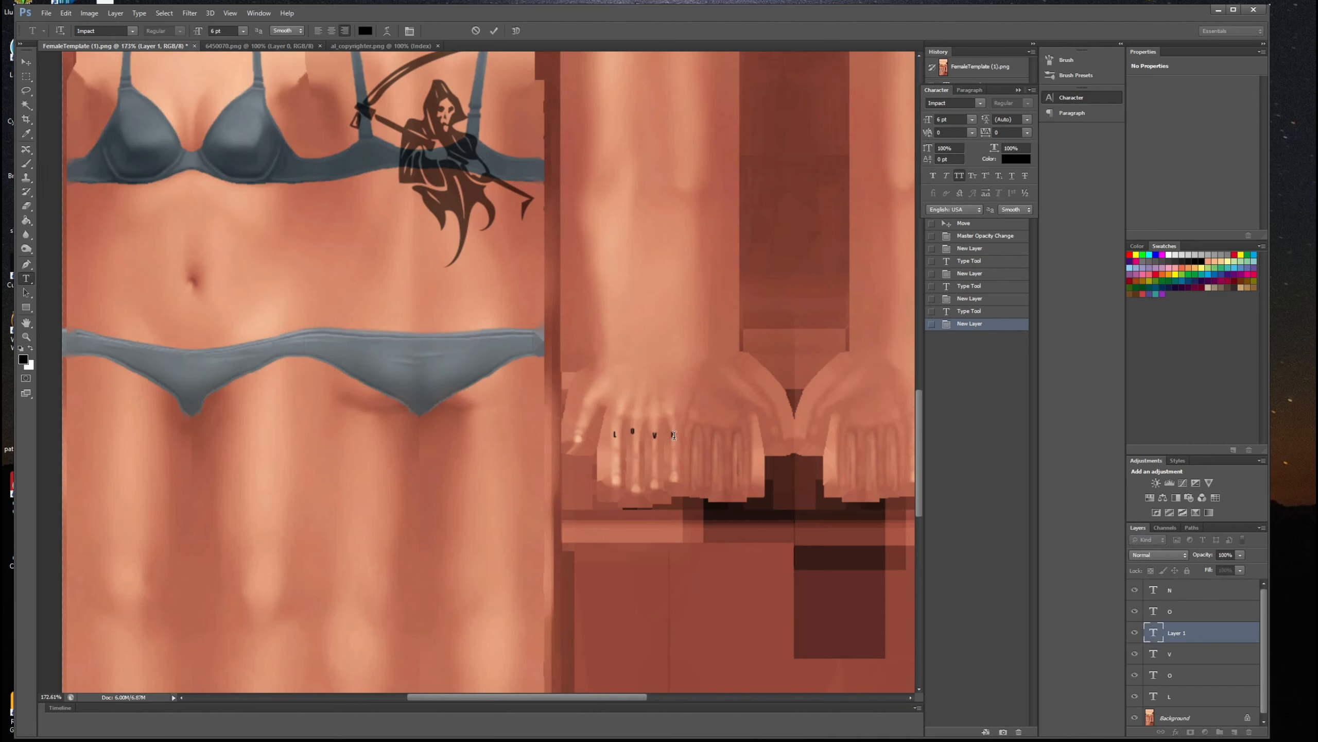
text(E)
click(493, 30)
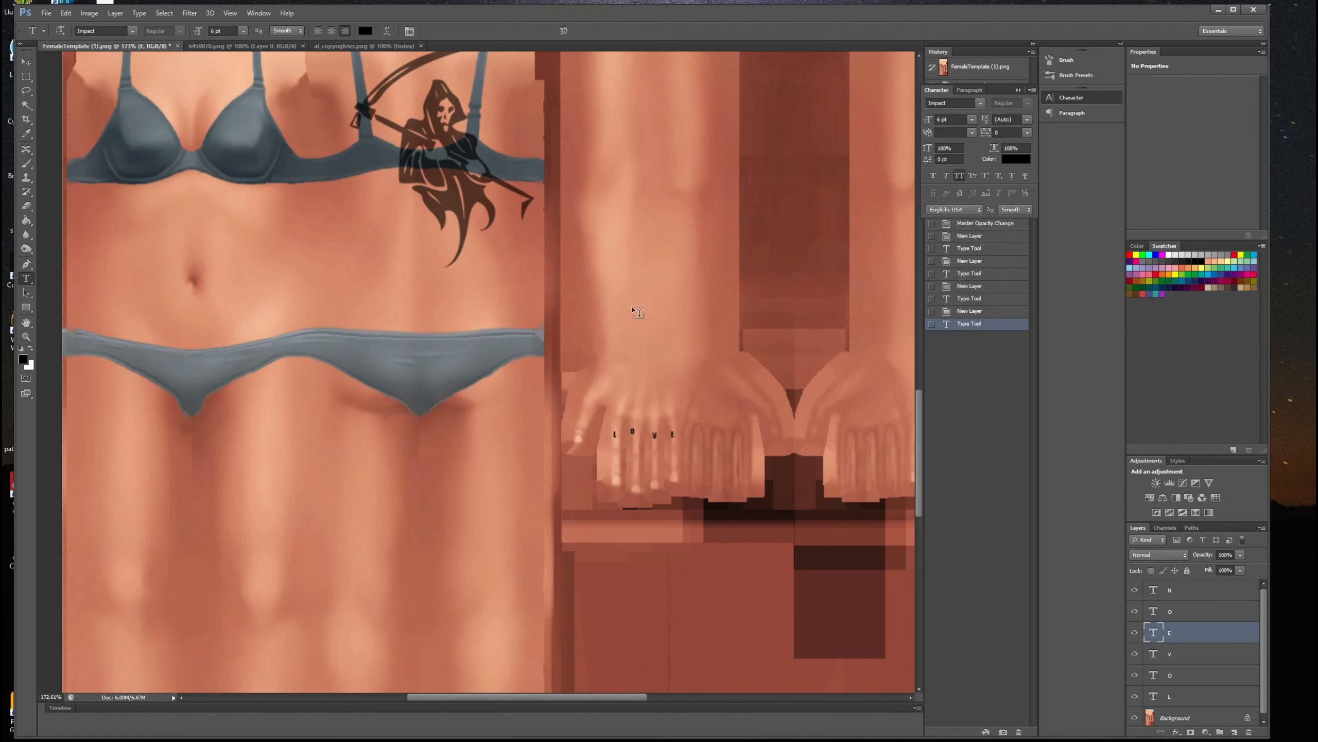
Move the individual LOVE letters into line across the four fingers, apply the transformation and deselect.
scroll(632, 320, up, 2)
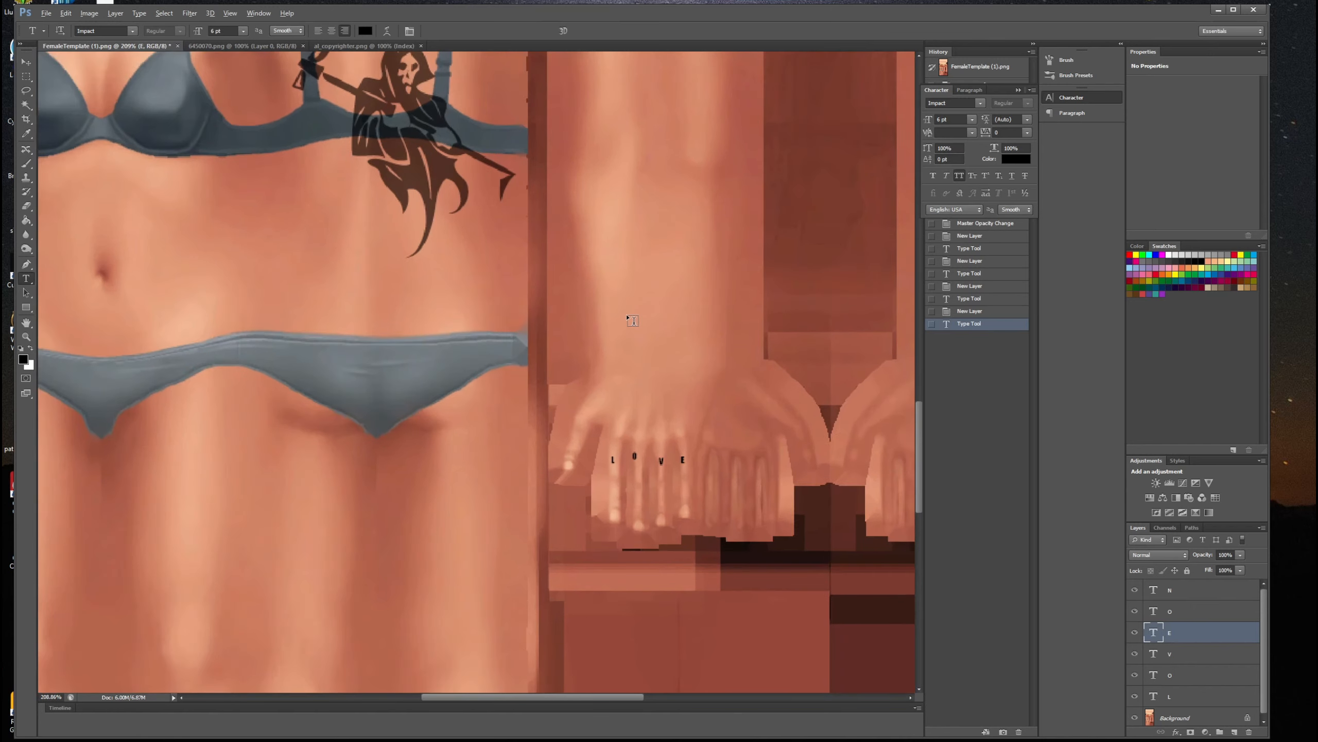
click(26, 62)
drag(611, 492, 697, 500)
click(671, 494)
key(ctrl+t)
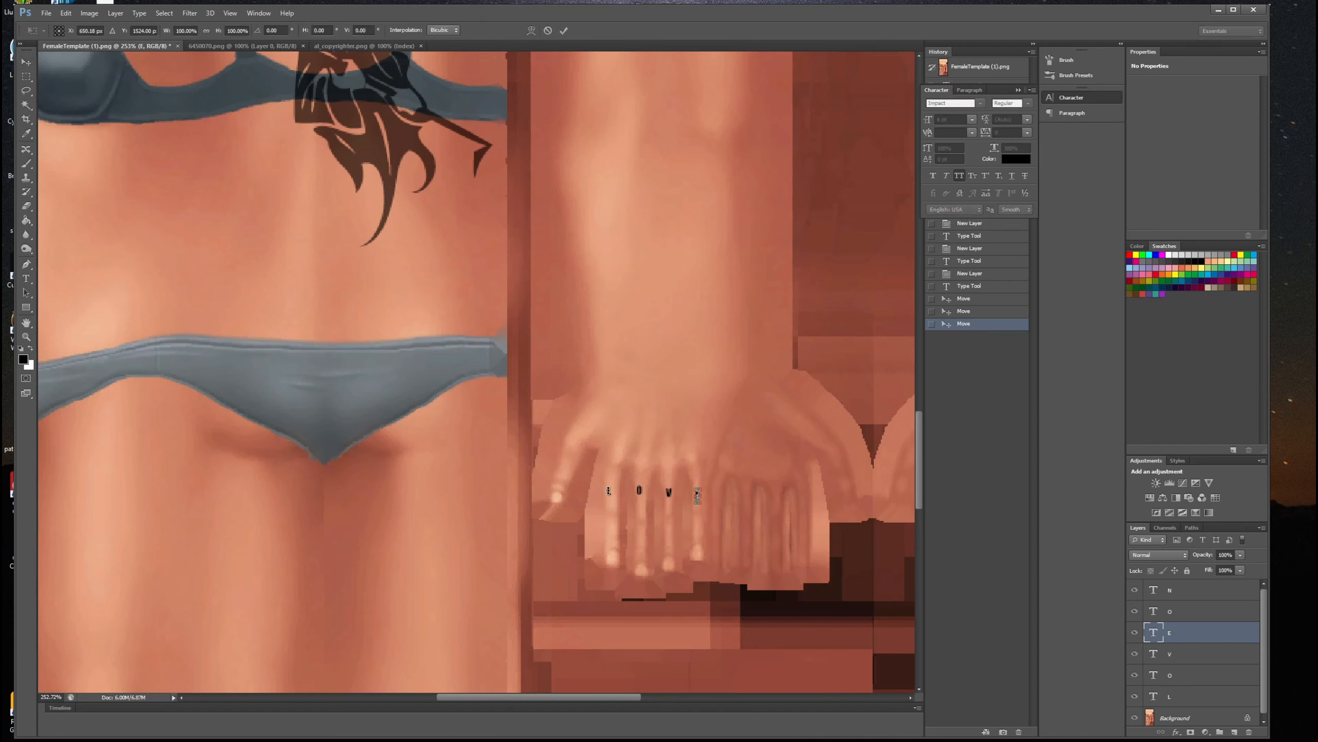
drag(608, 491, 608, 492)
click(564, 30)
click(739, 266)
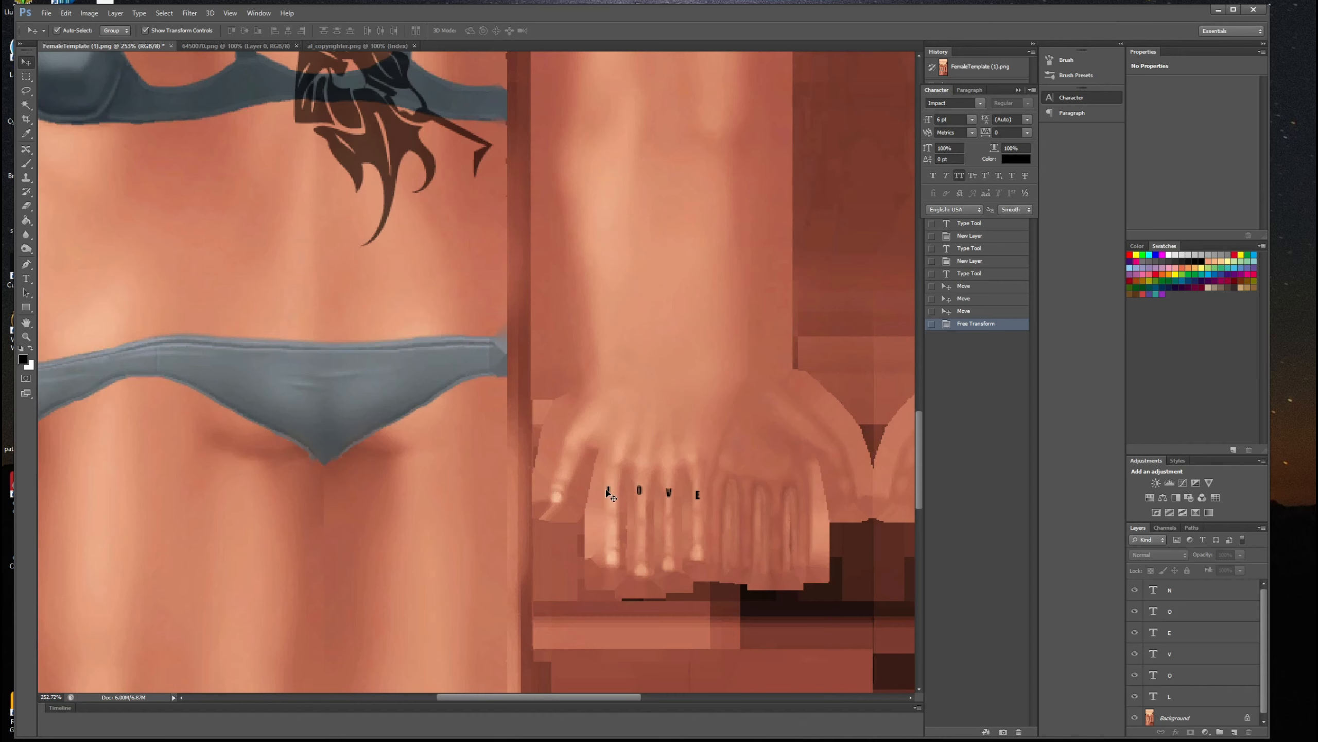
Group the E, V, O and L finger-letter layers together and deselect the group.
click(1177, 634)
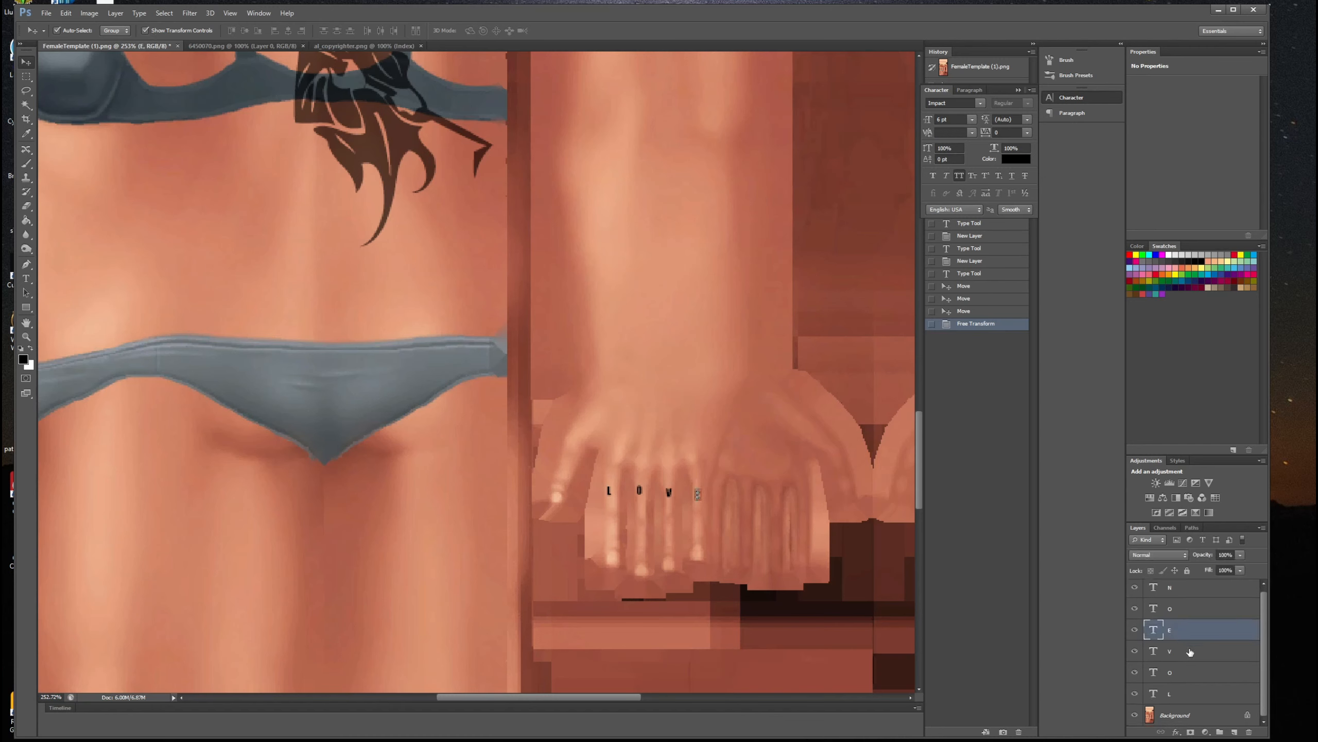
shift+click(1178, 656)
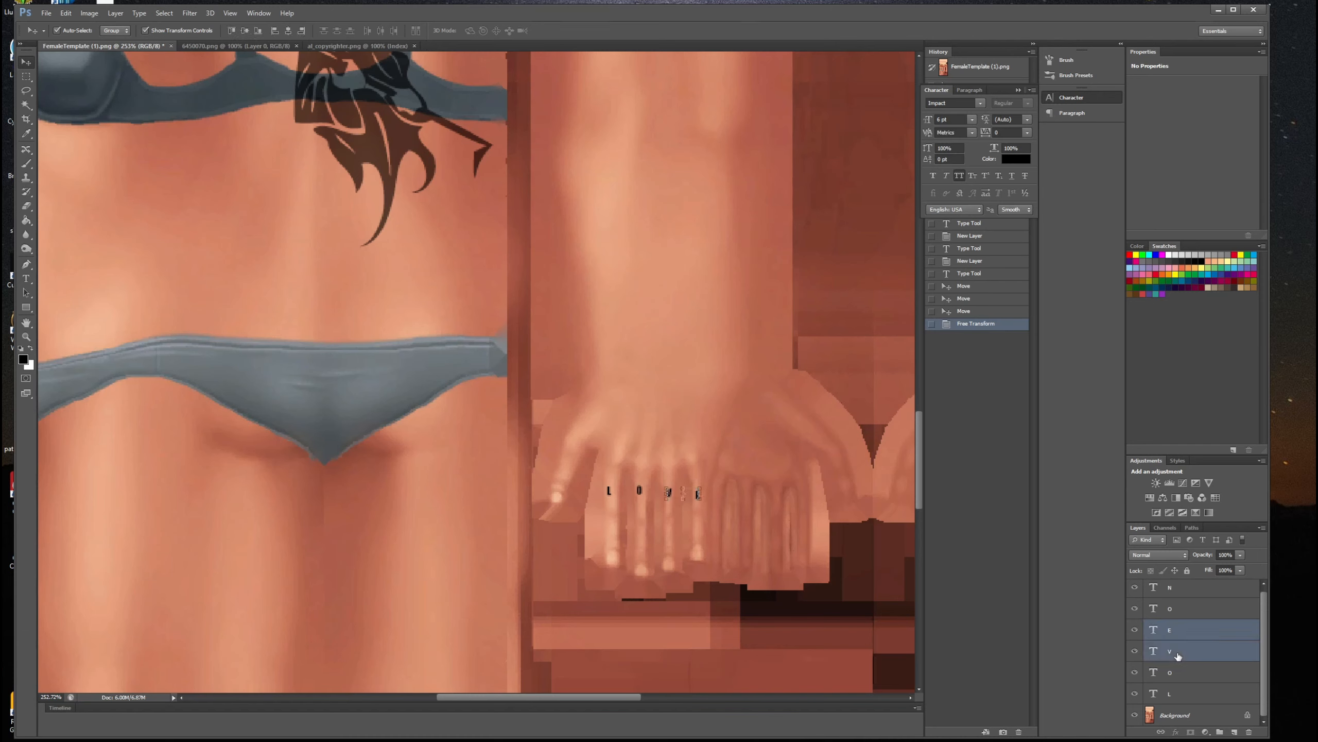
shift+click(1181, 683)
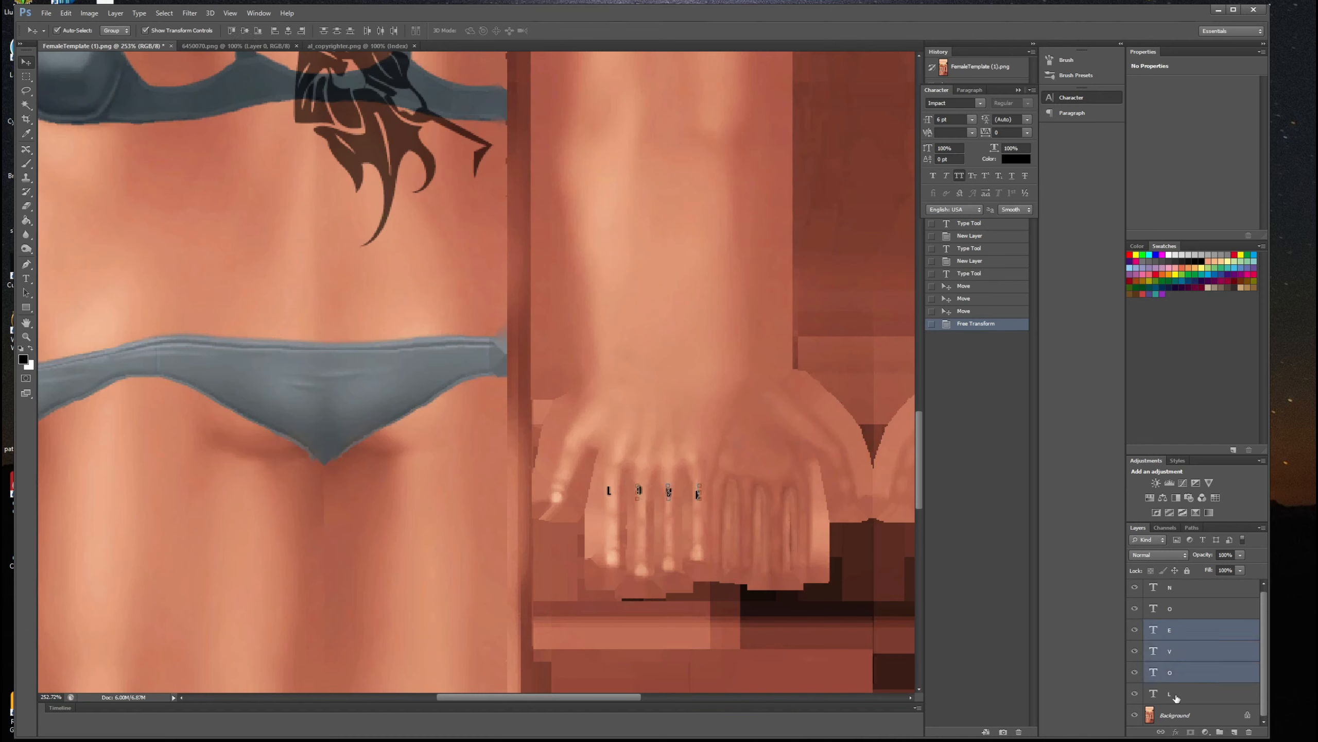
shift+click(1177, 697)
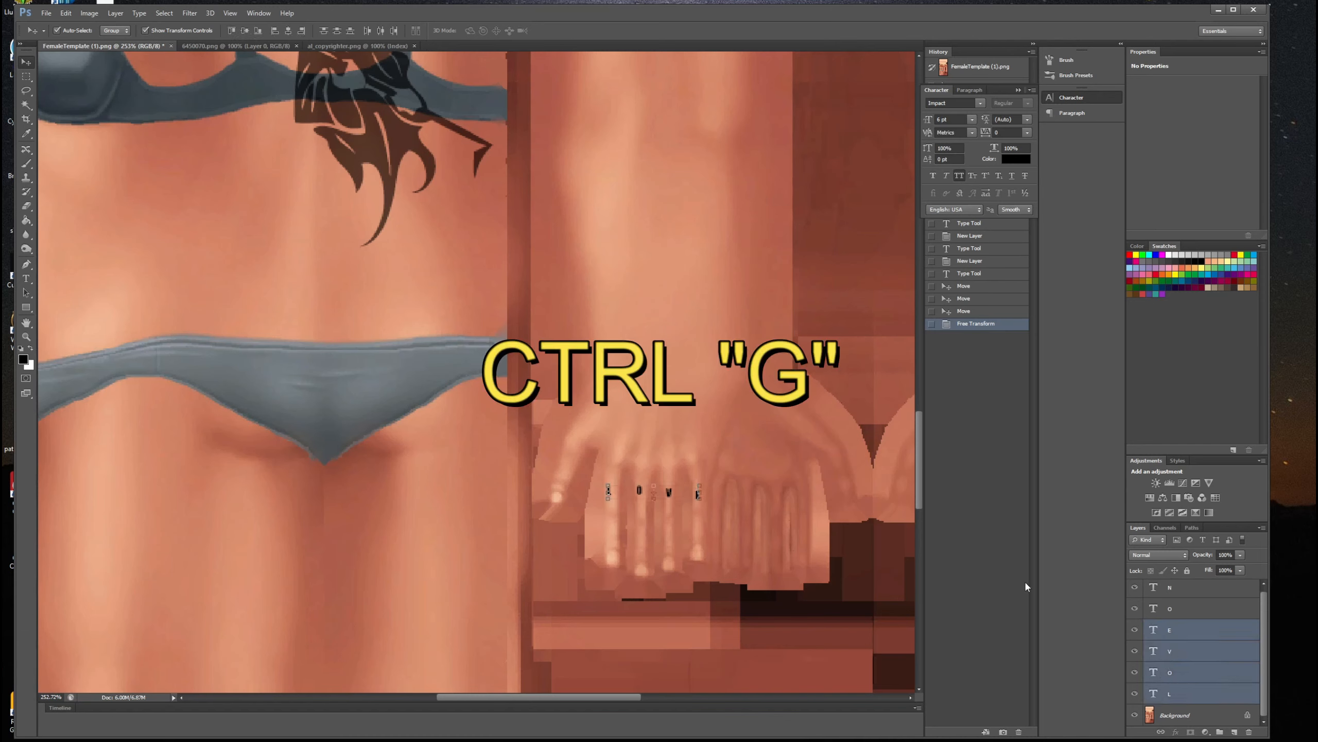
key(ctrl+g)
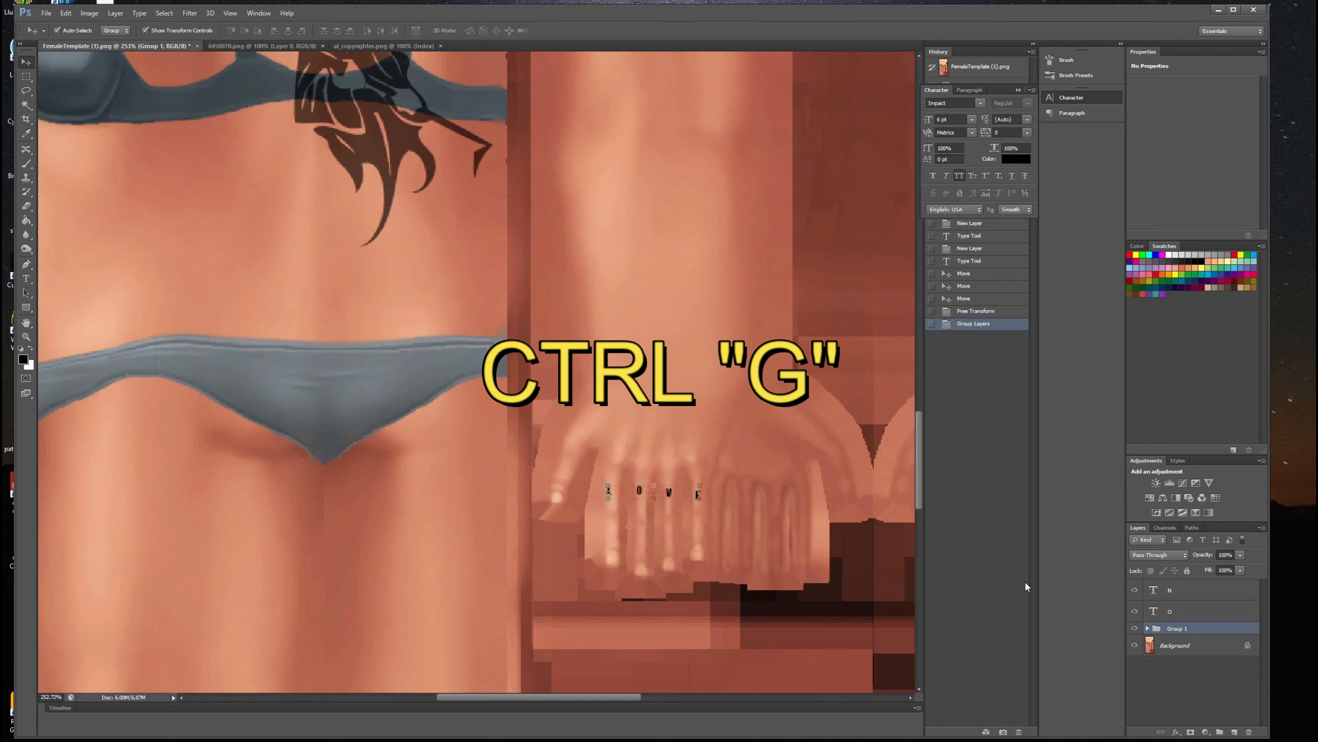
click(842, 597)
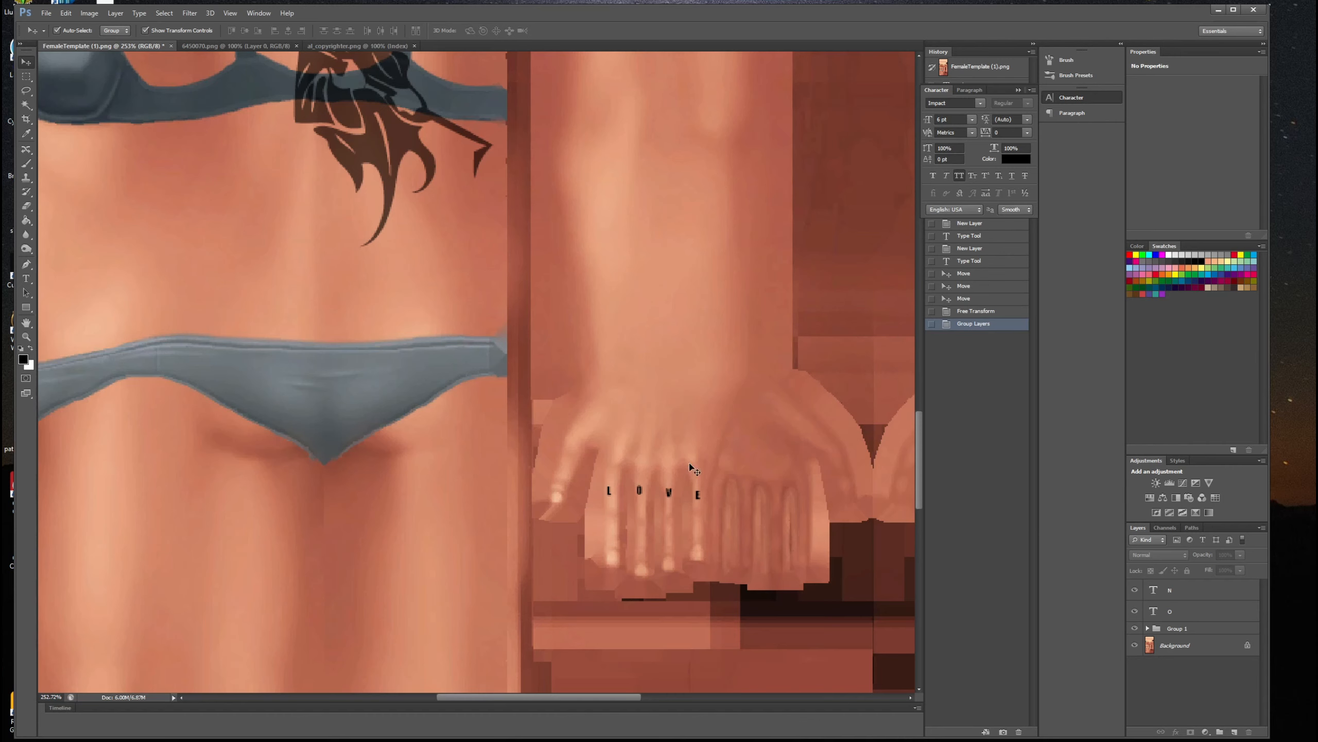
Move the grouped LOVE letters slightly down the fingers and deselect the group.
click(1181, 630)
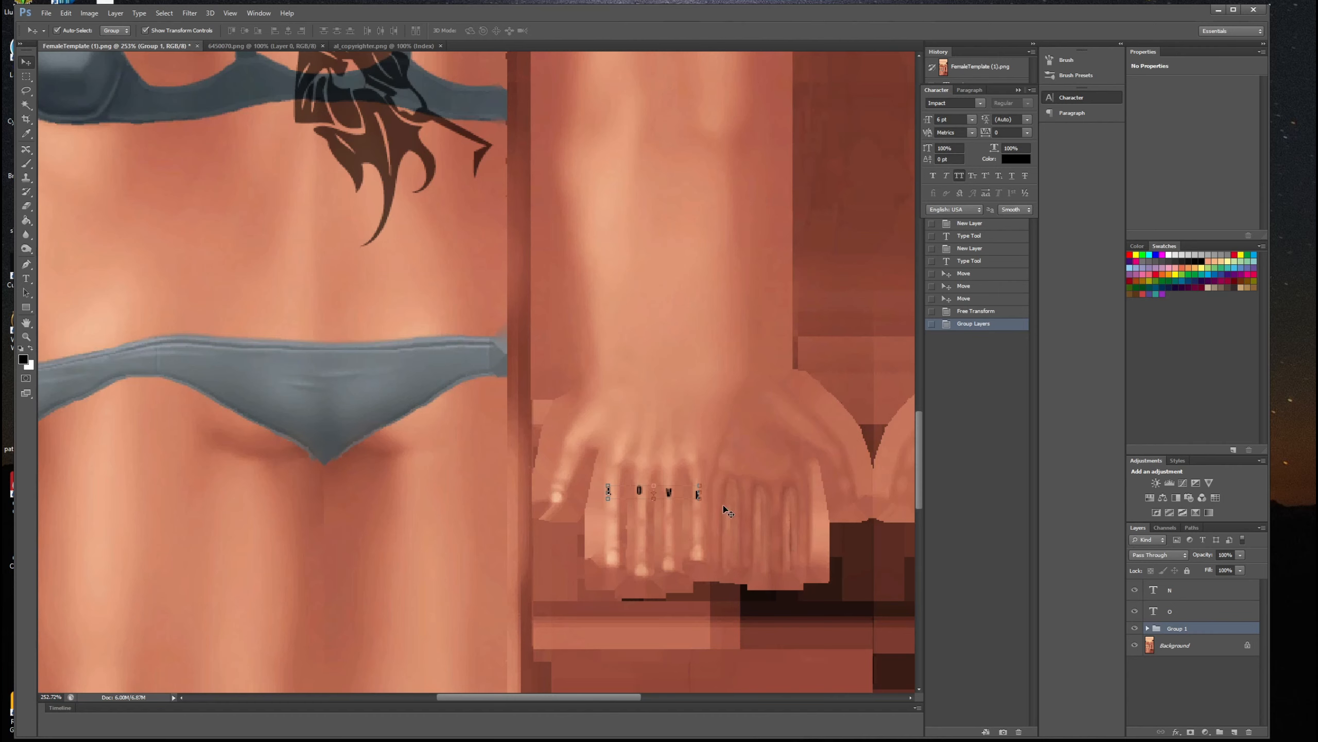
click(644, 498)
drag(643, 493, 643, 496)
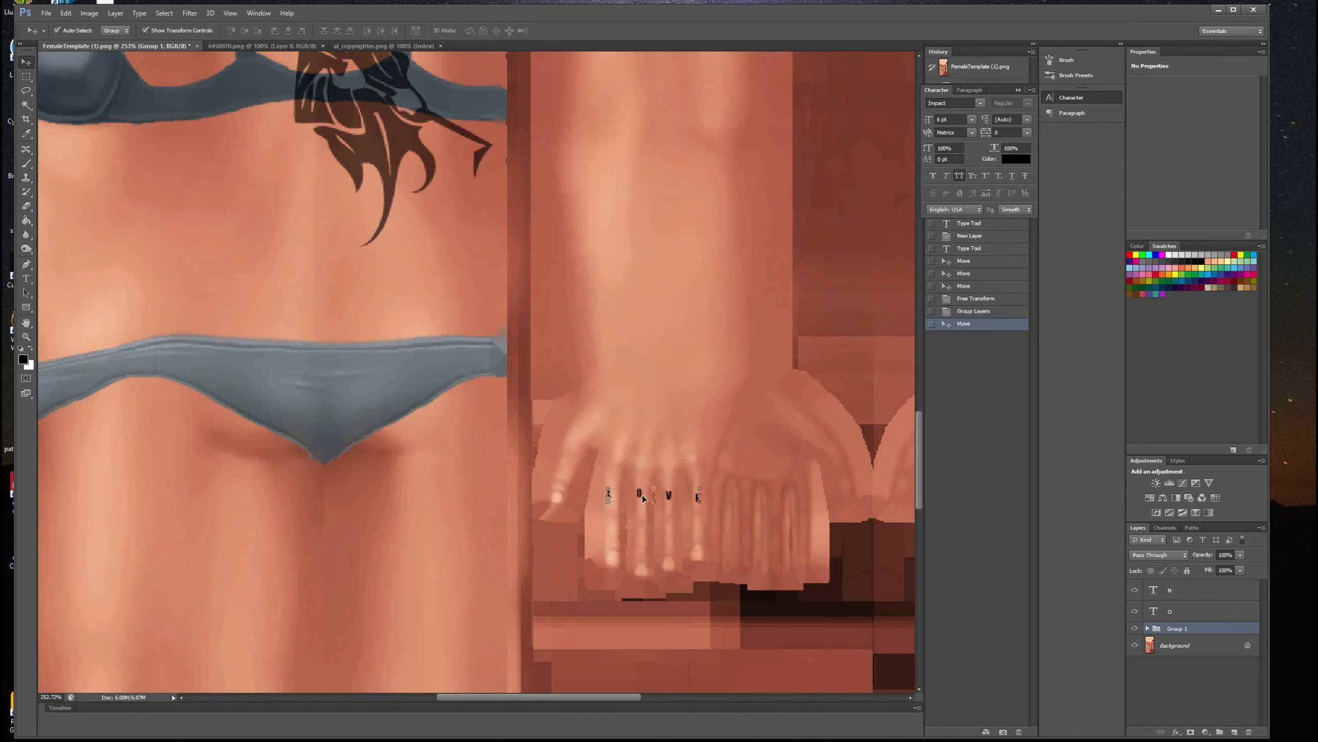
click(684, 578)
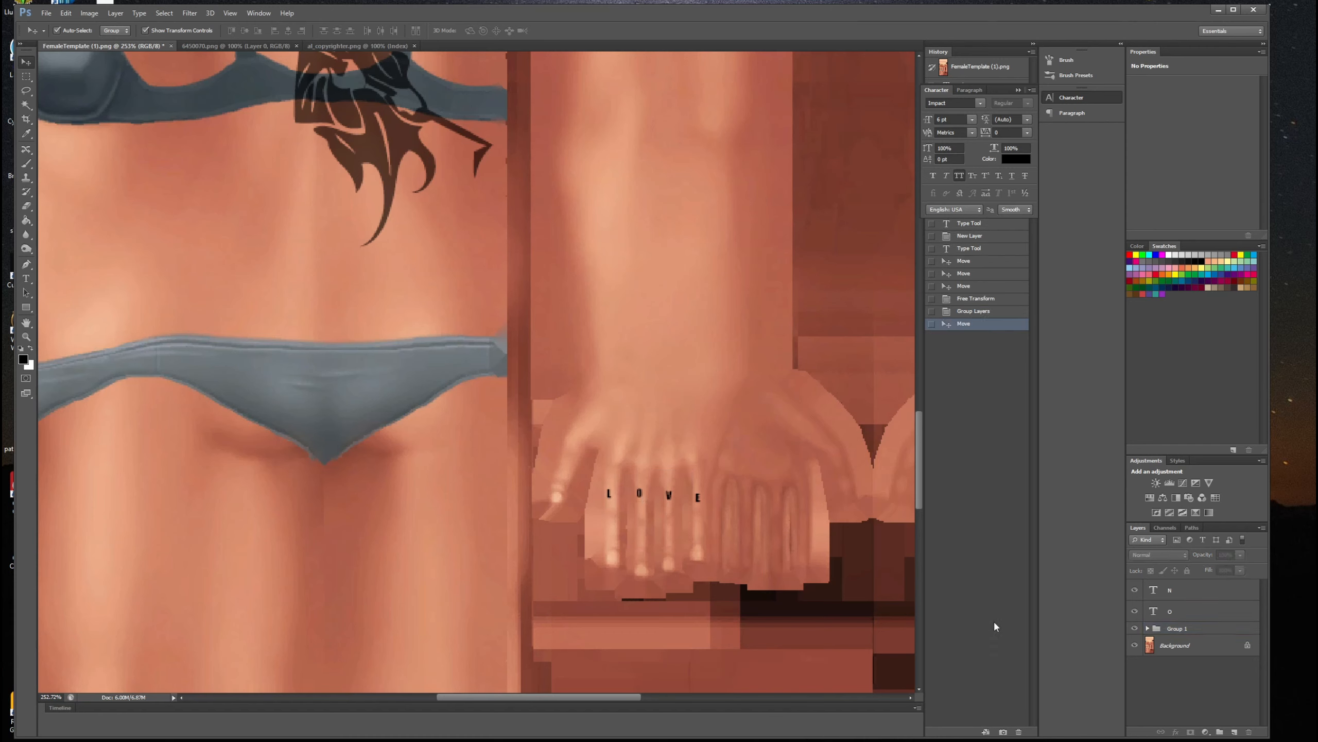
Apply a Color Overlay in dark purple #663366 to the grouped LOVE finger letters.
click(1229, 633)
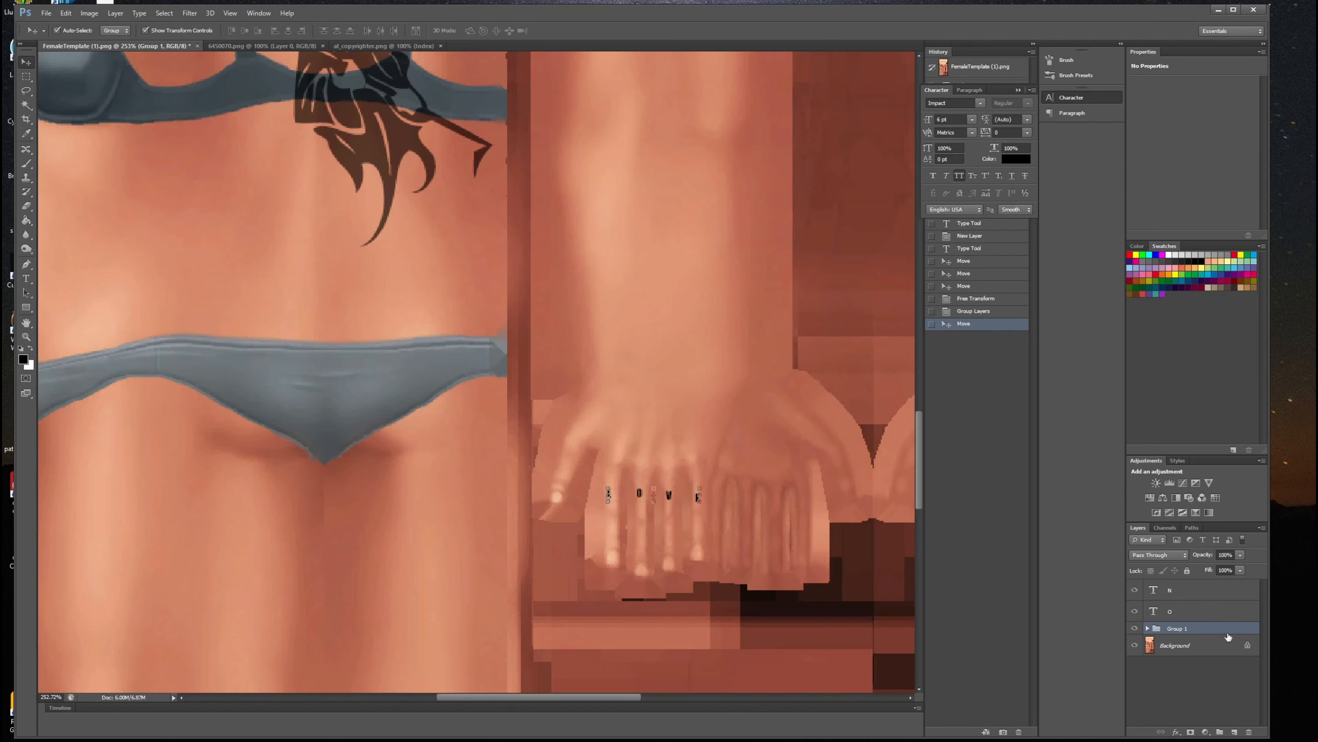
right_click(1228, 637)
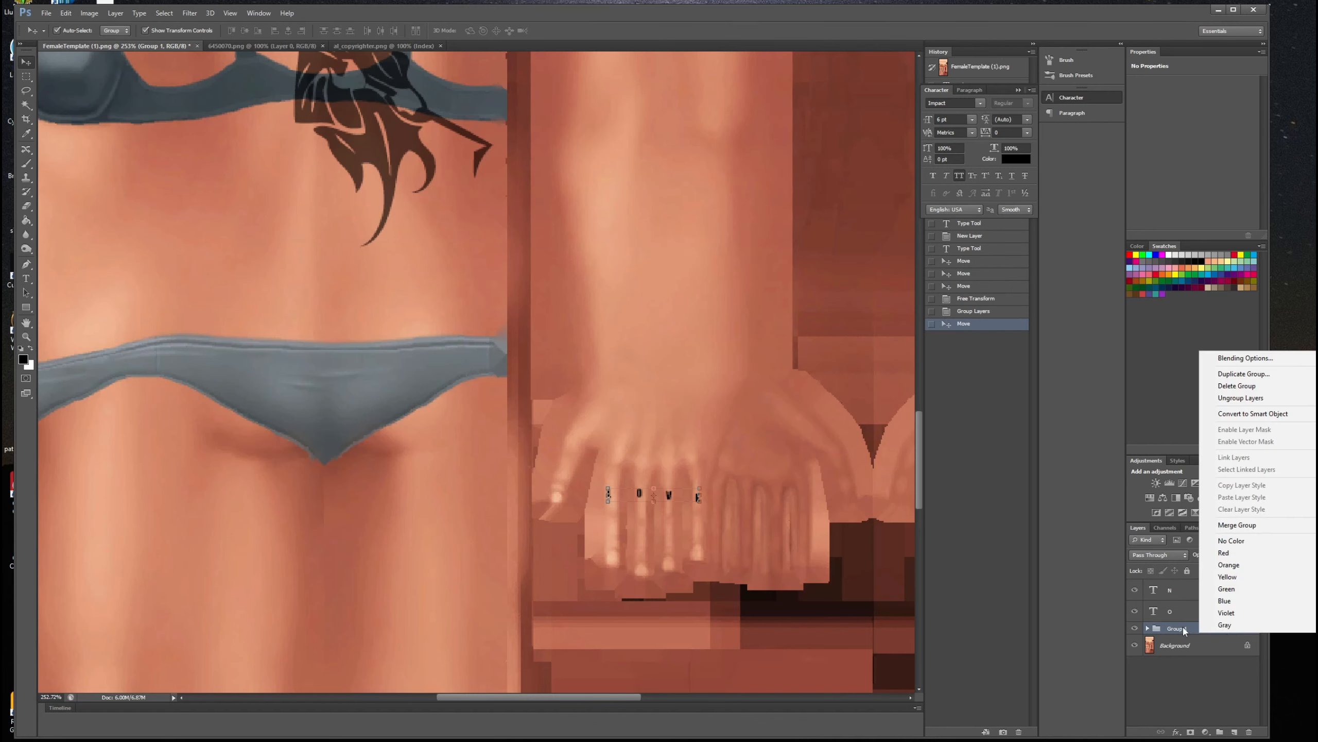
click(1218, 362)
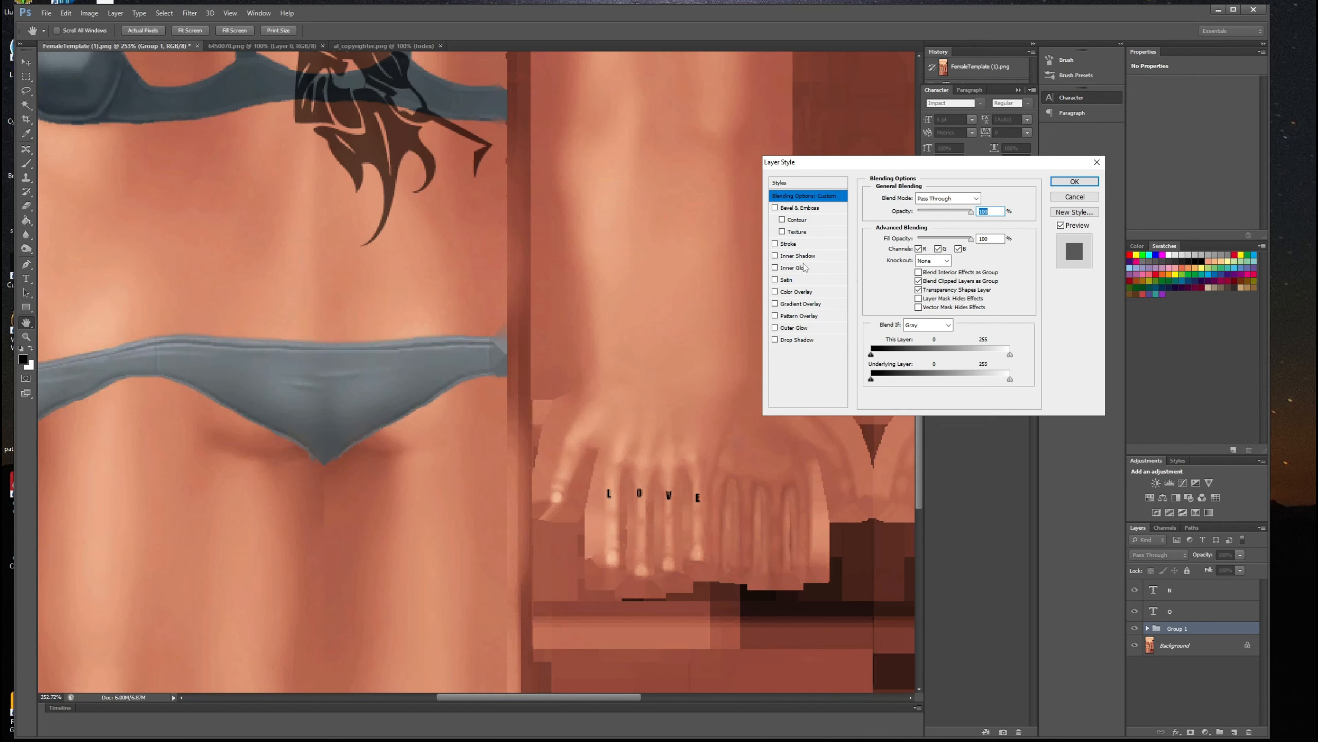
click(799, 292)
click(986, 200)
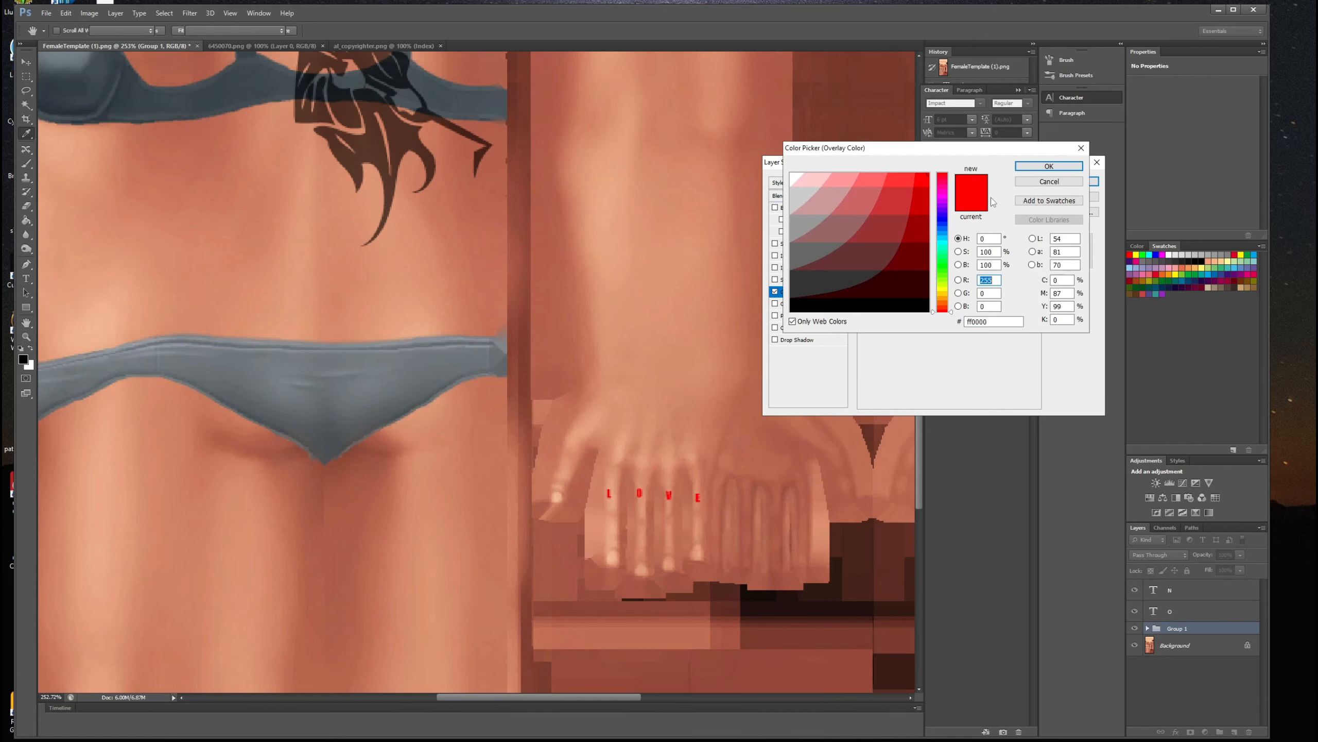
drag(944, 255, 944, 288)
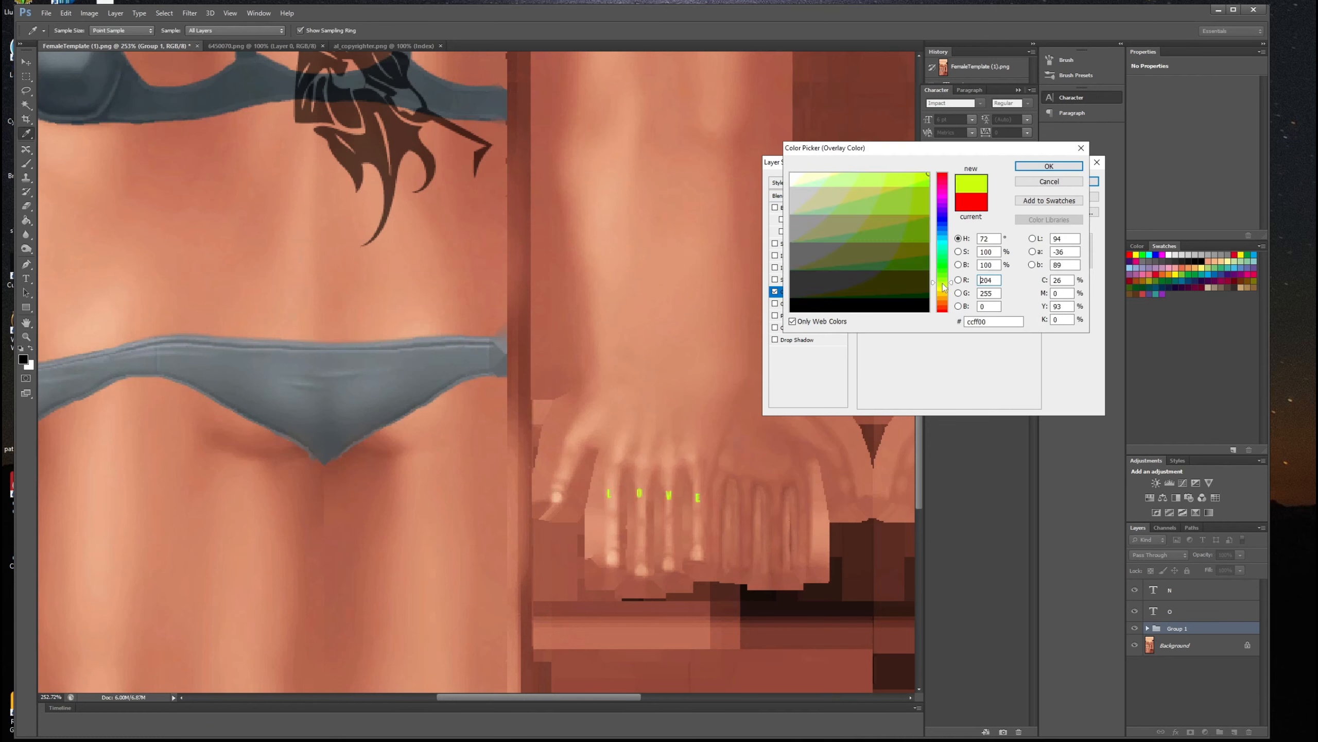
click(942, 306)
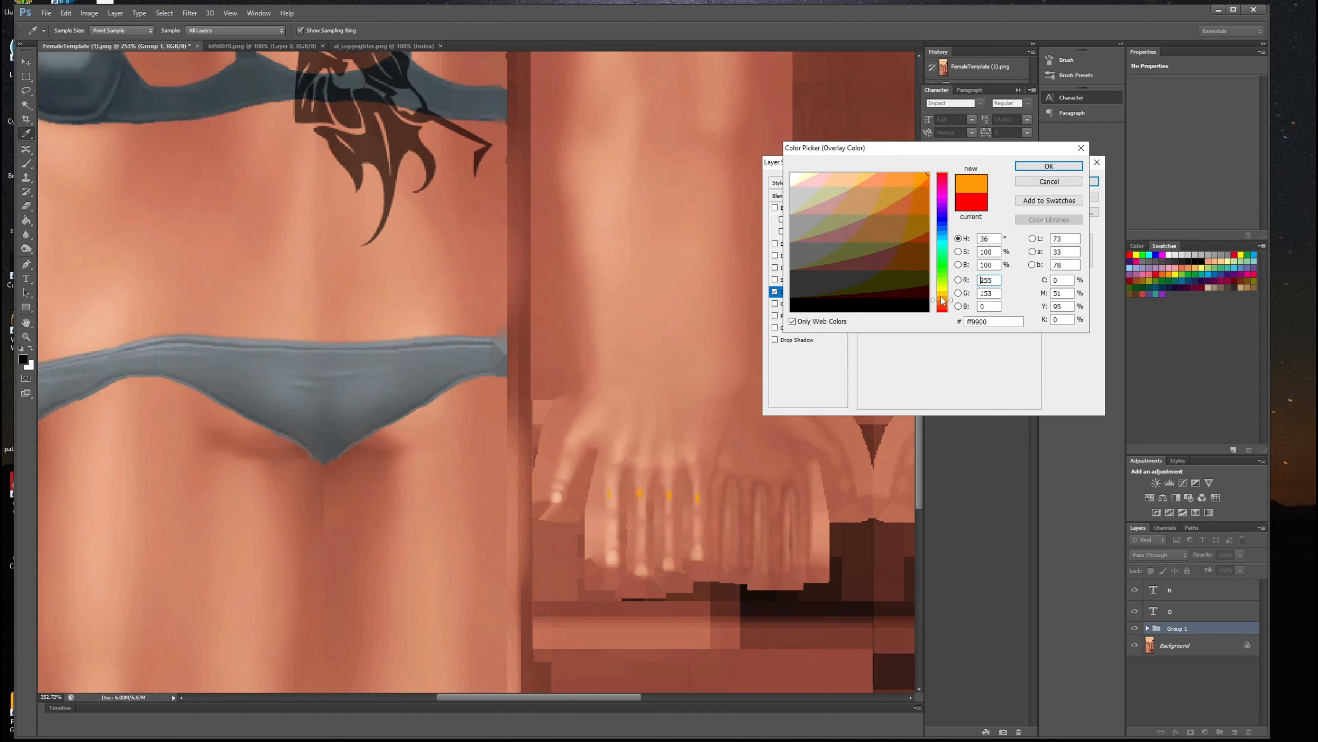
click(942, 214)
click(876, 231)
mouse_move(876, 231)
mouse_down()
mouse_move(871, 251)
mouse_move(845, 209)
mouse_move(852, 243)
mouse_up()
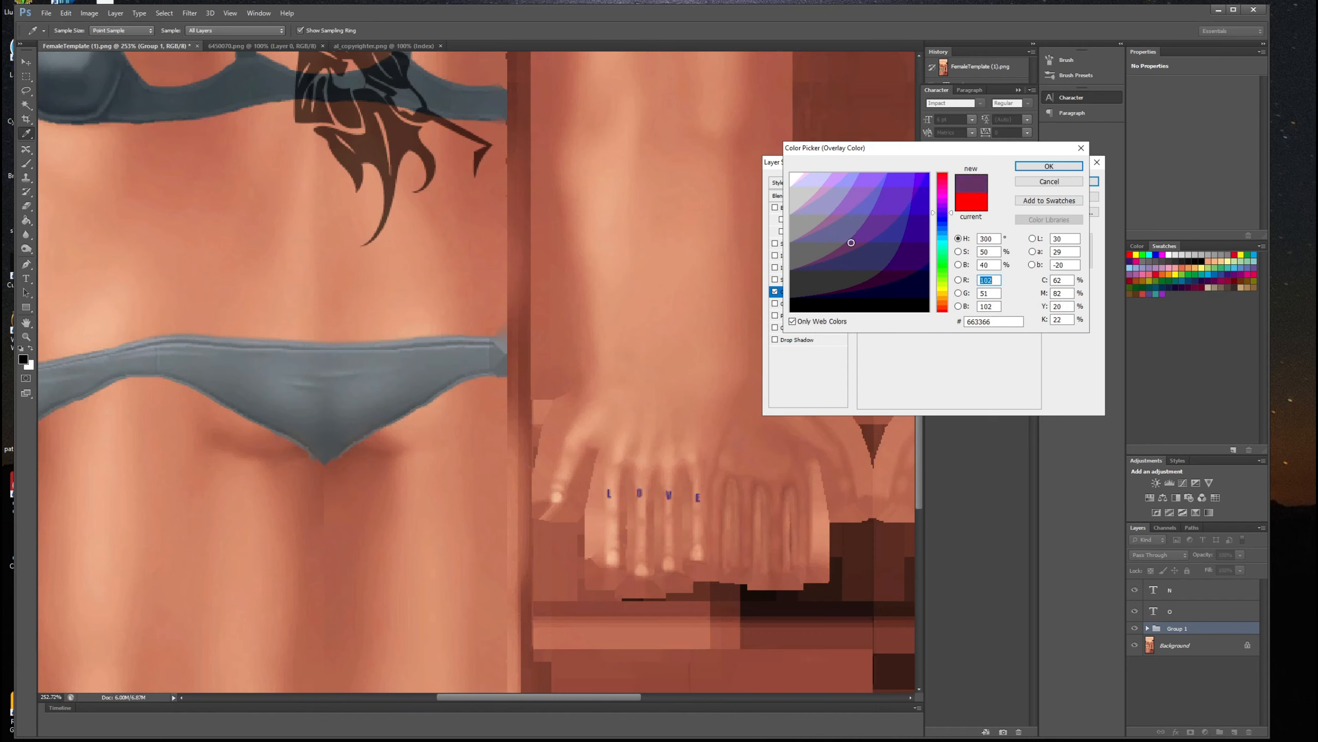
click(1048, 166)
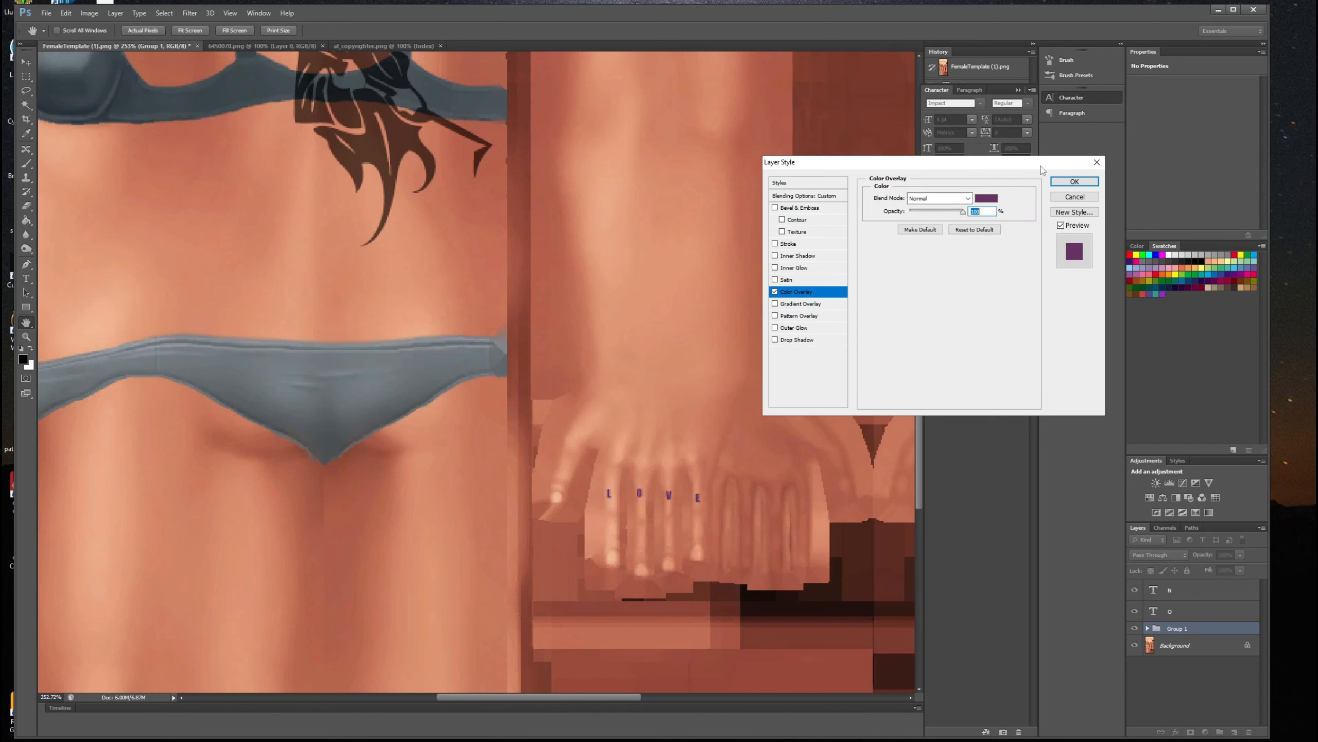
click(1075, 180)
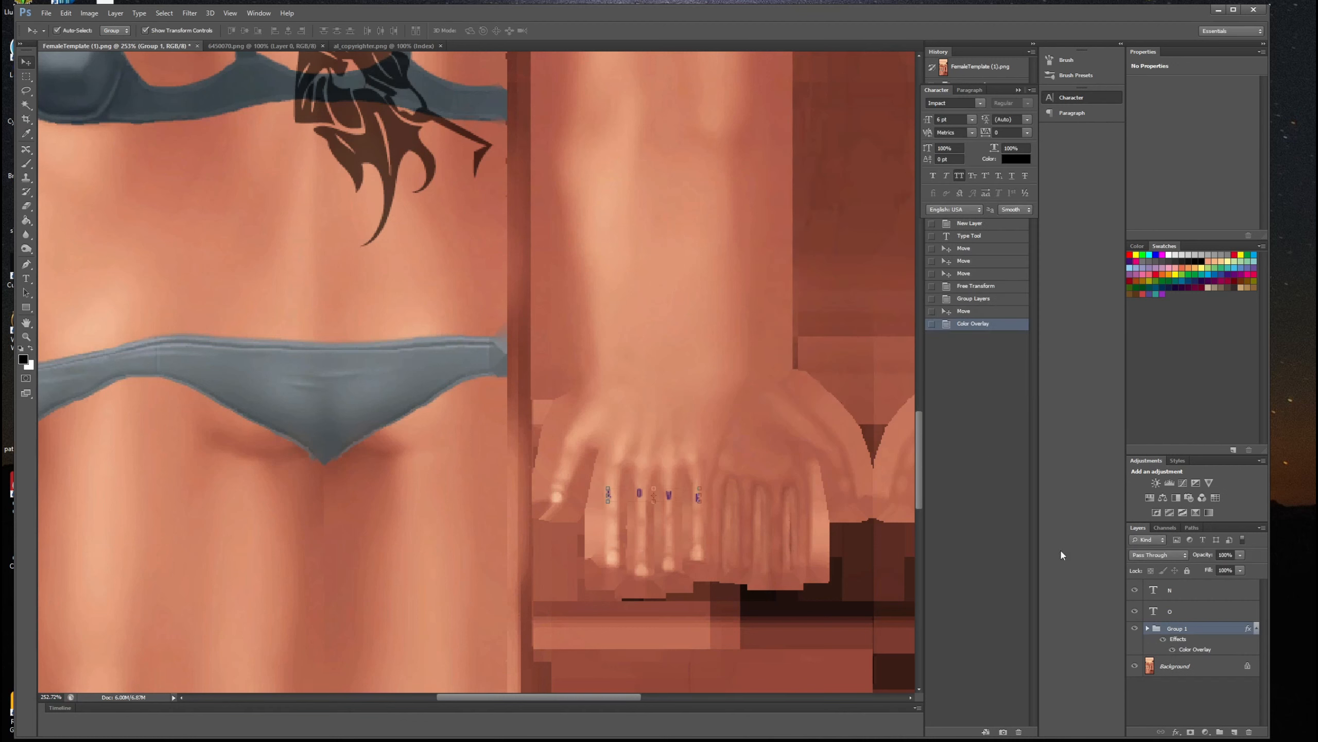
Add a new layer above the background and start a 72 pt Beautiful Friends text line on the lower belly.
click(1165, 675)
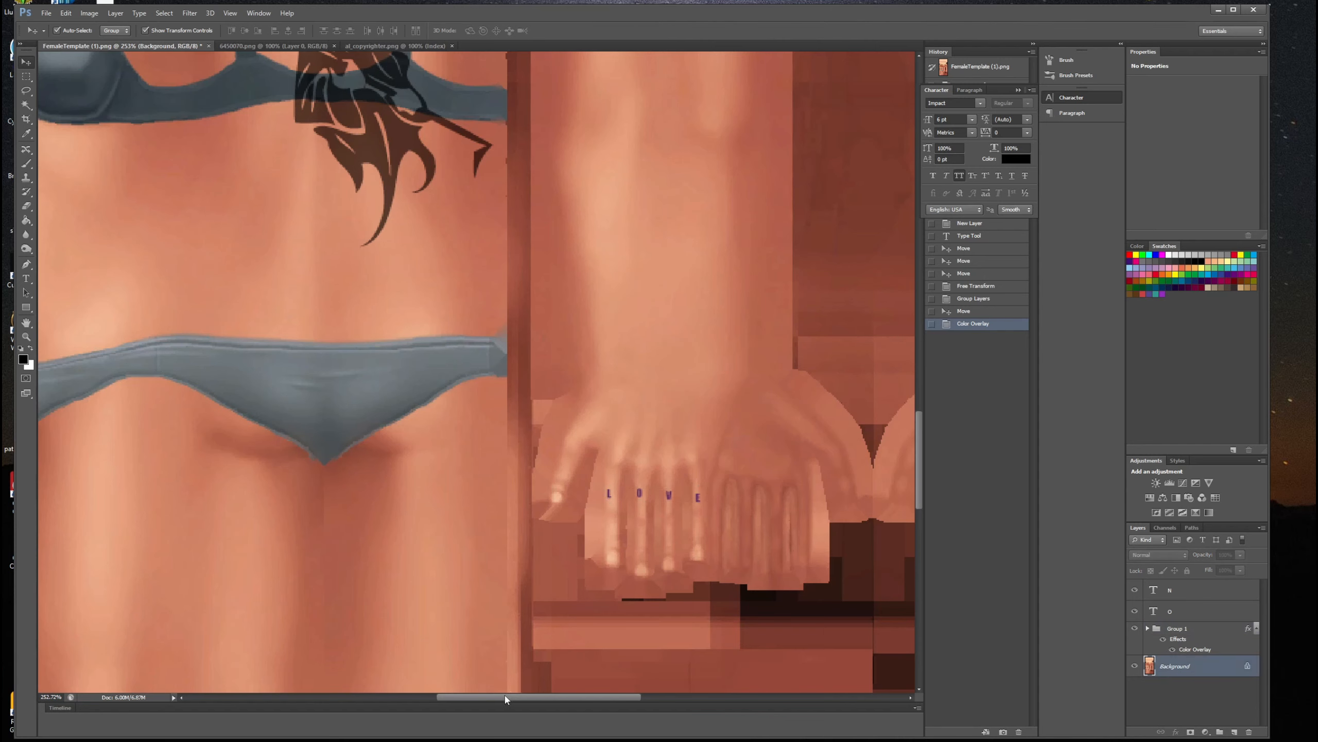
drag(504, 697, 436, 678)
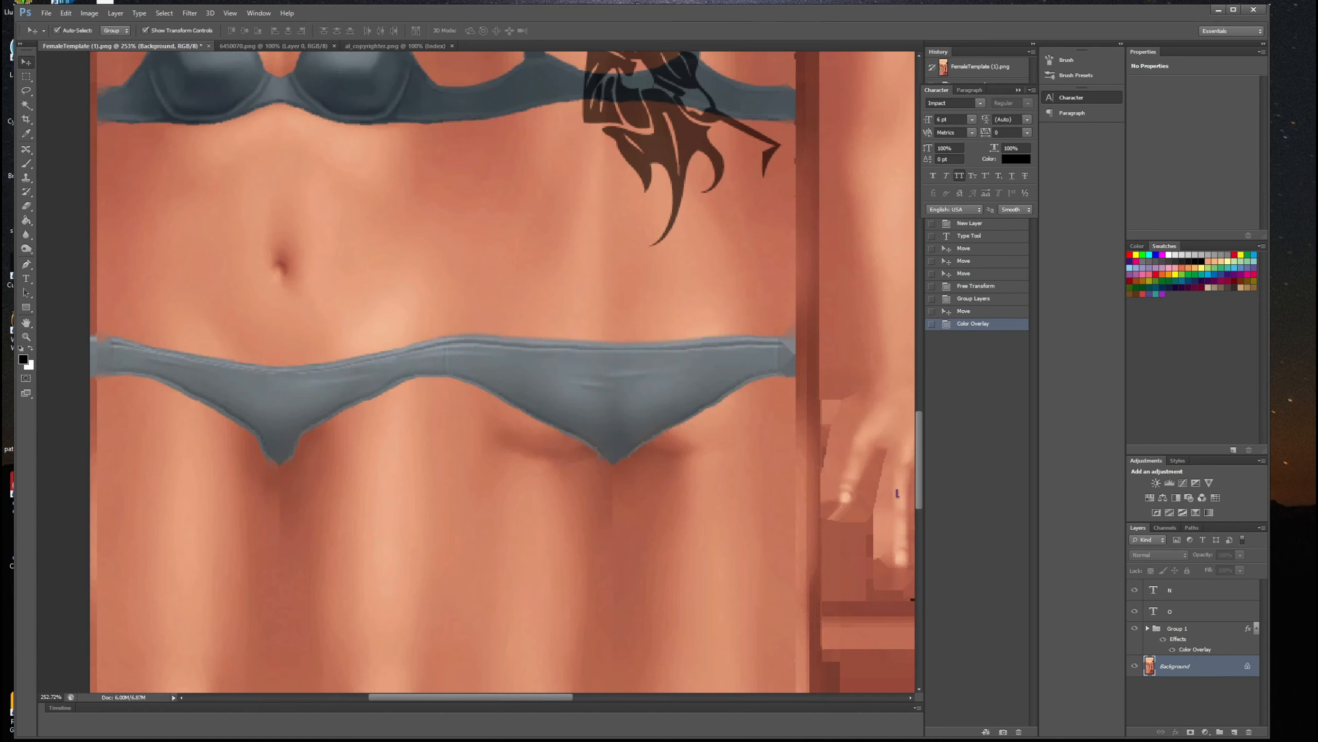
click(1235, 732)
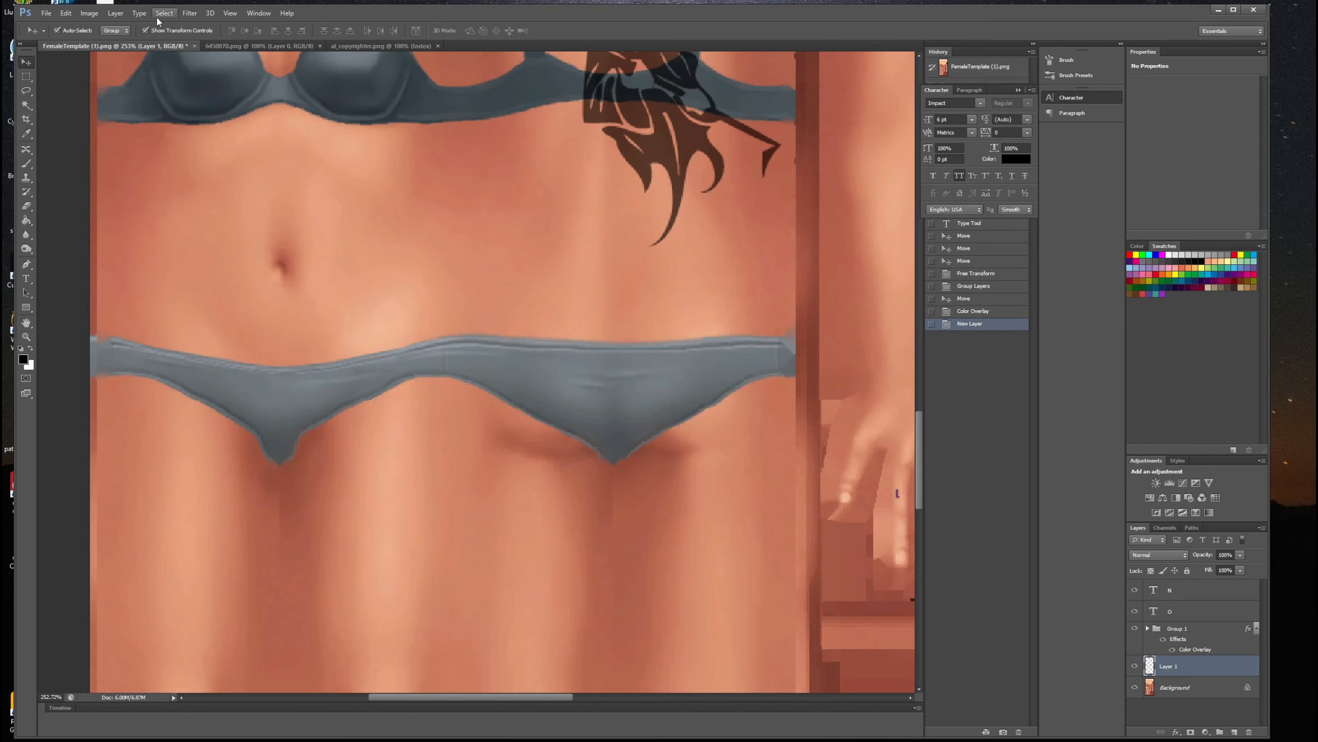
click(31, 281)
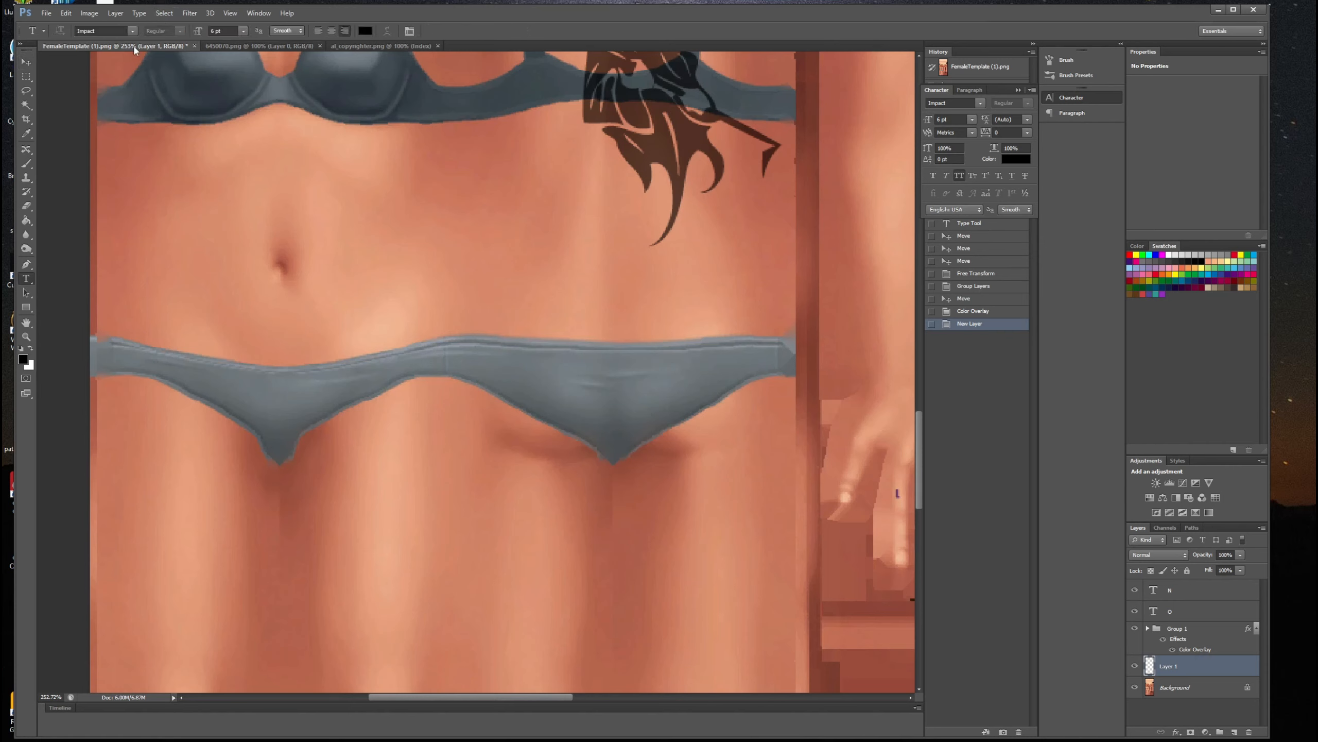
click(241, 32)
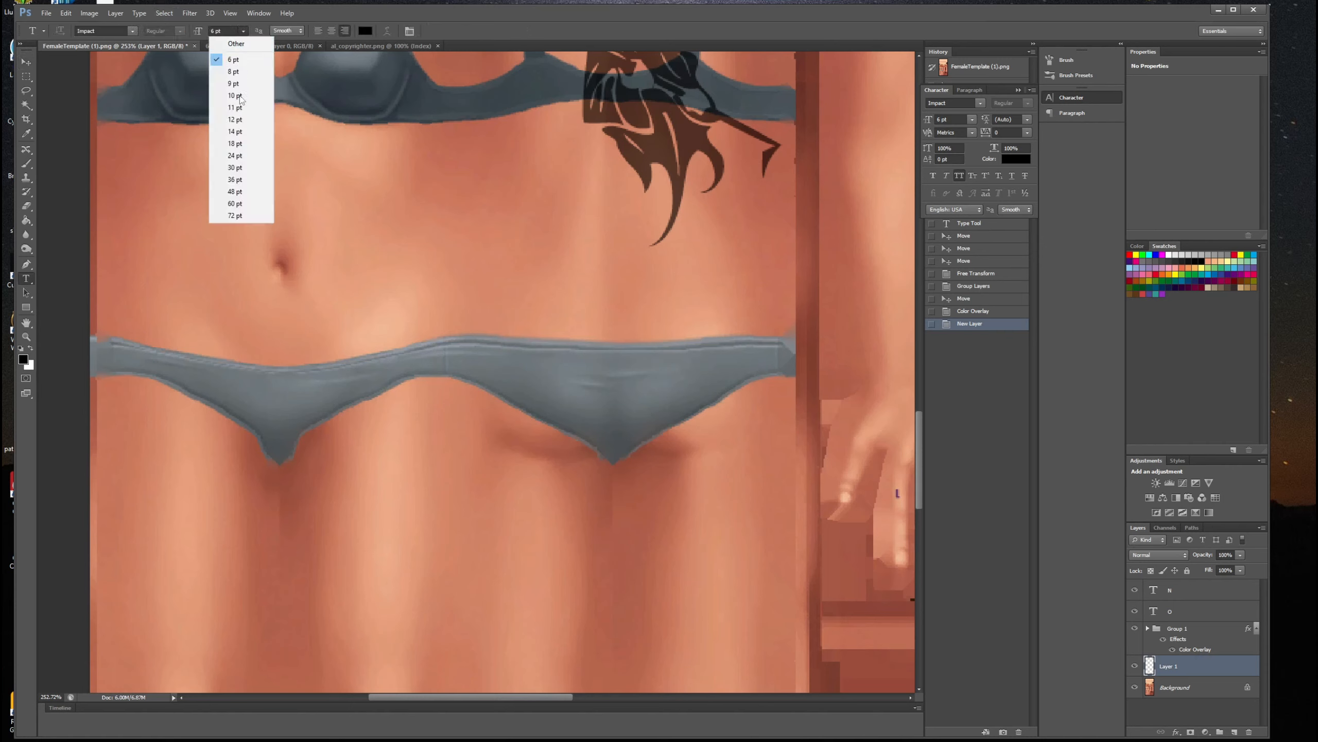
click(242, 216)
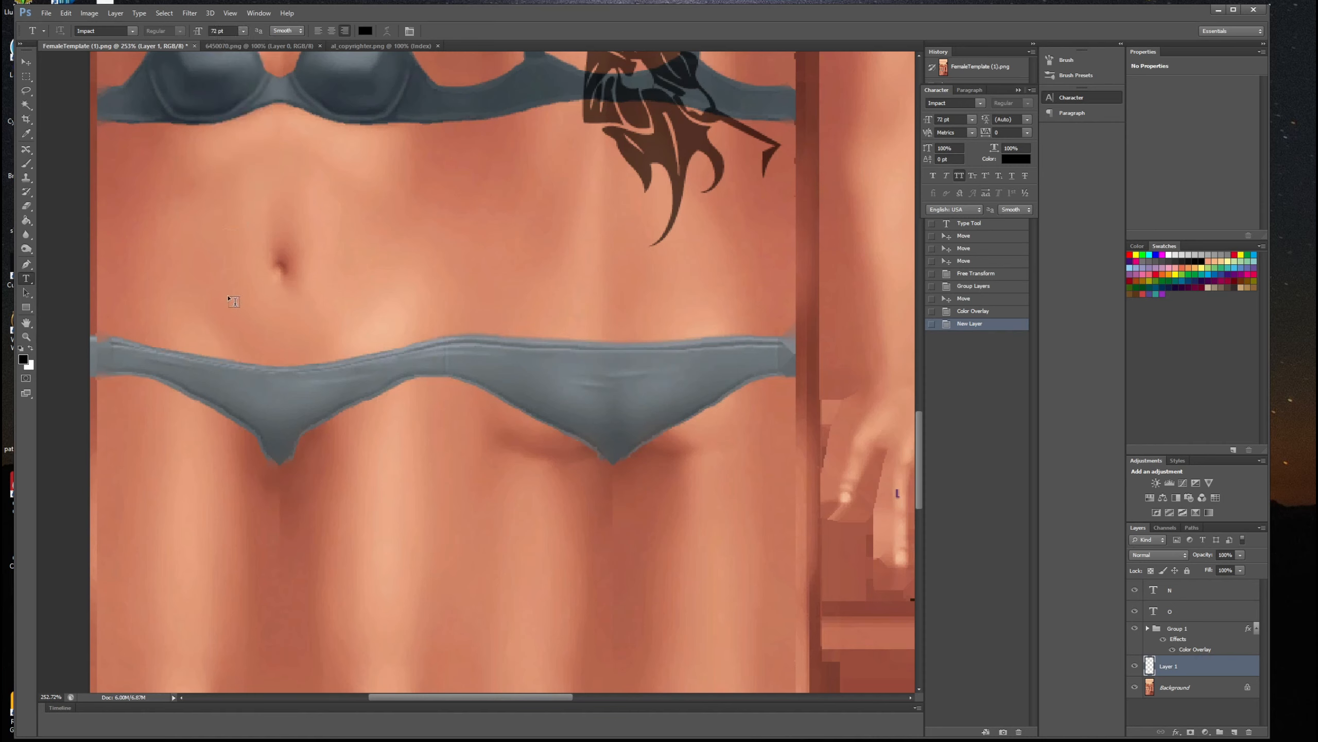
click(132, 30)
drag(237, 190, 191, 92)
click(105, 104)
click(230, 318)
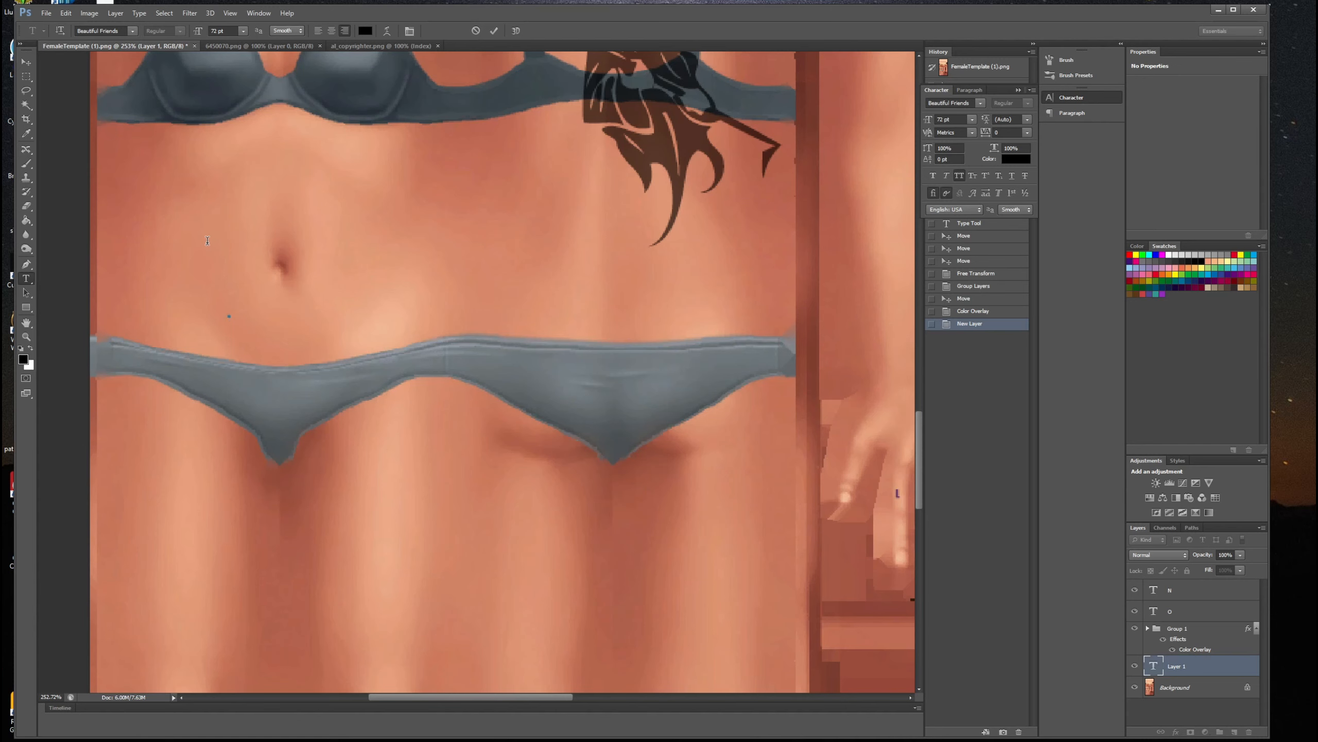
text(LO)
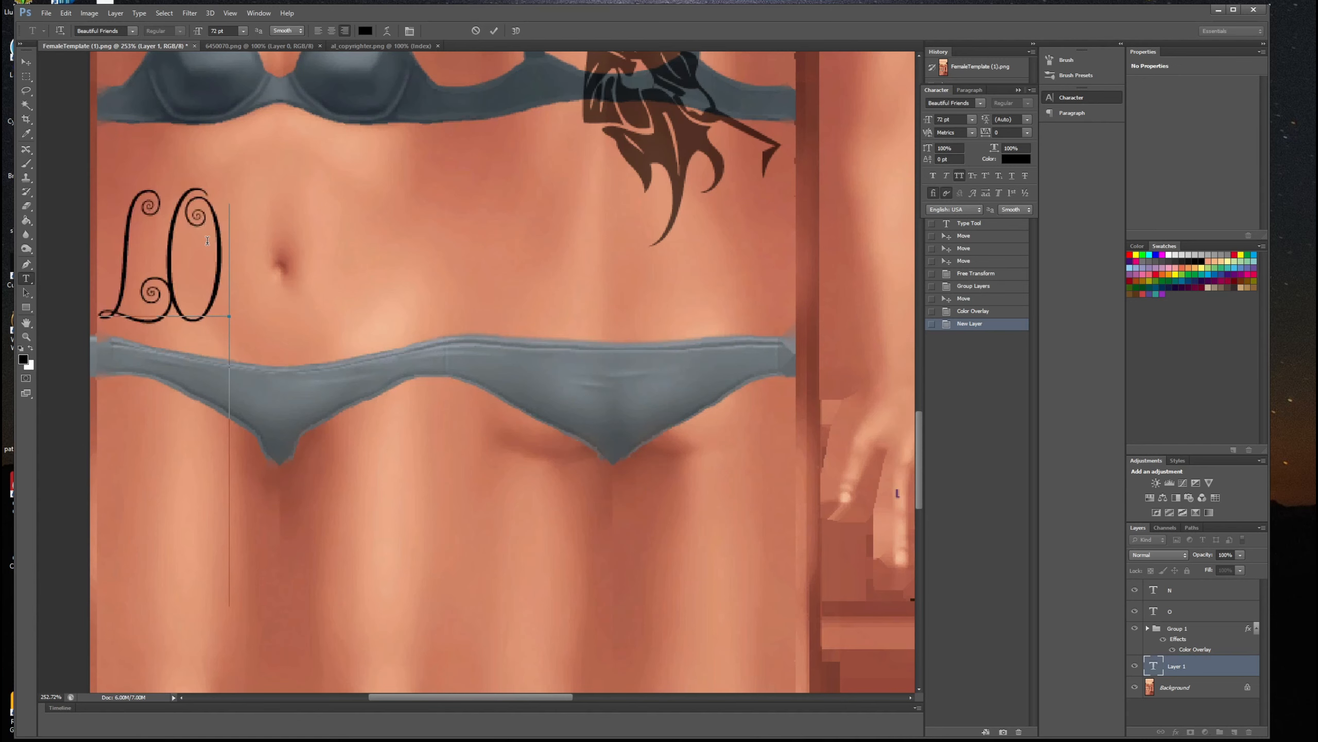
key(BackSpace)
key(BackSpace)
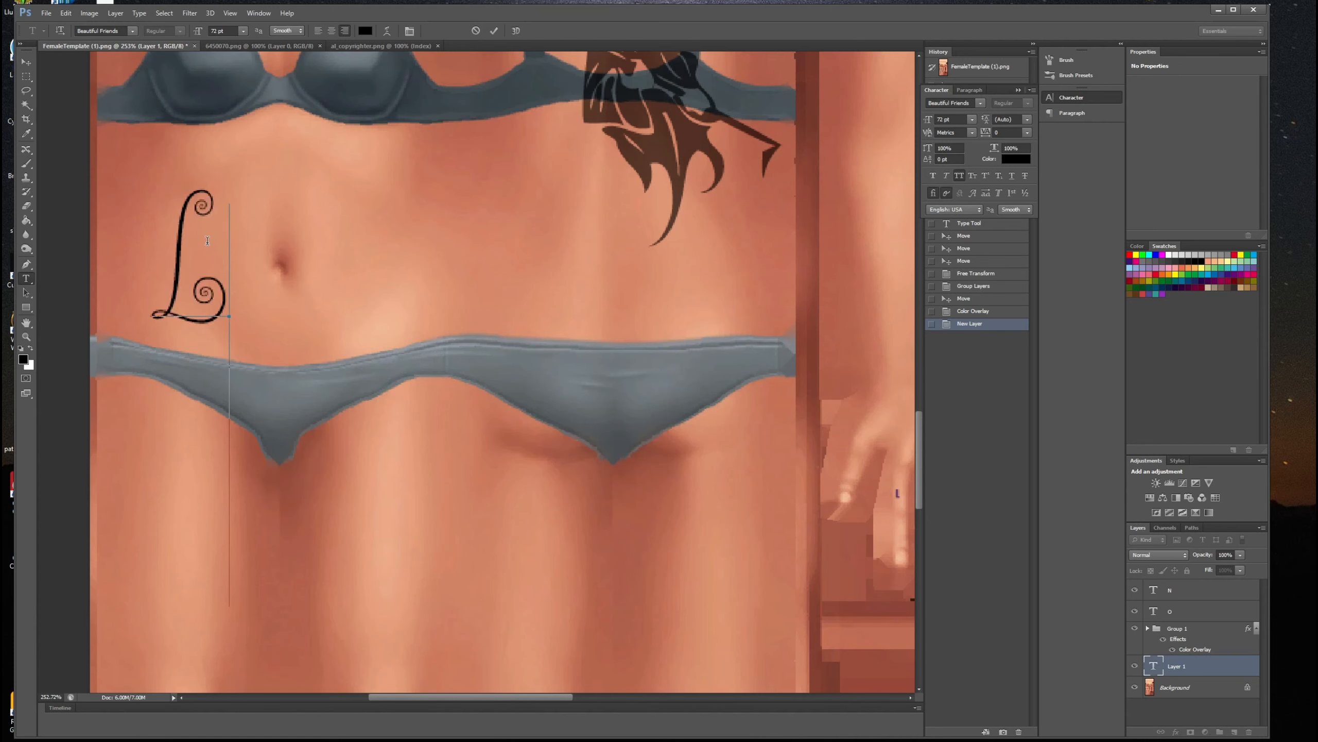
Set the text size to 30 pt, enter LOVE HATE on the lower belly and commit the text.
click(243, 31)
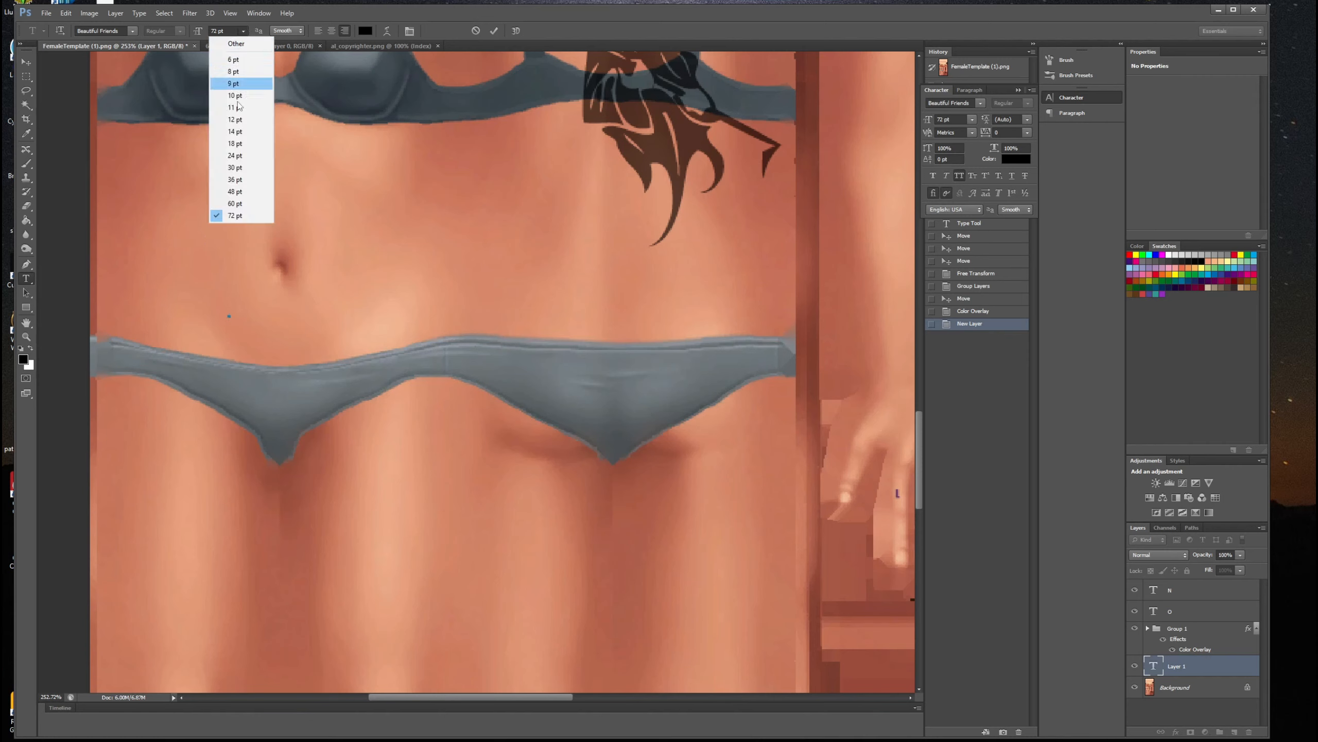
click(236, 167)
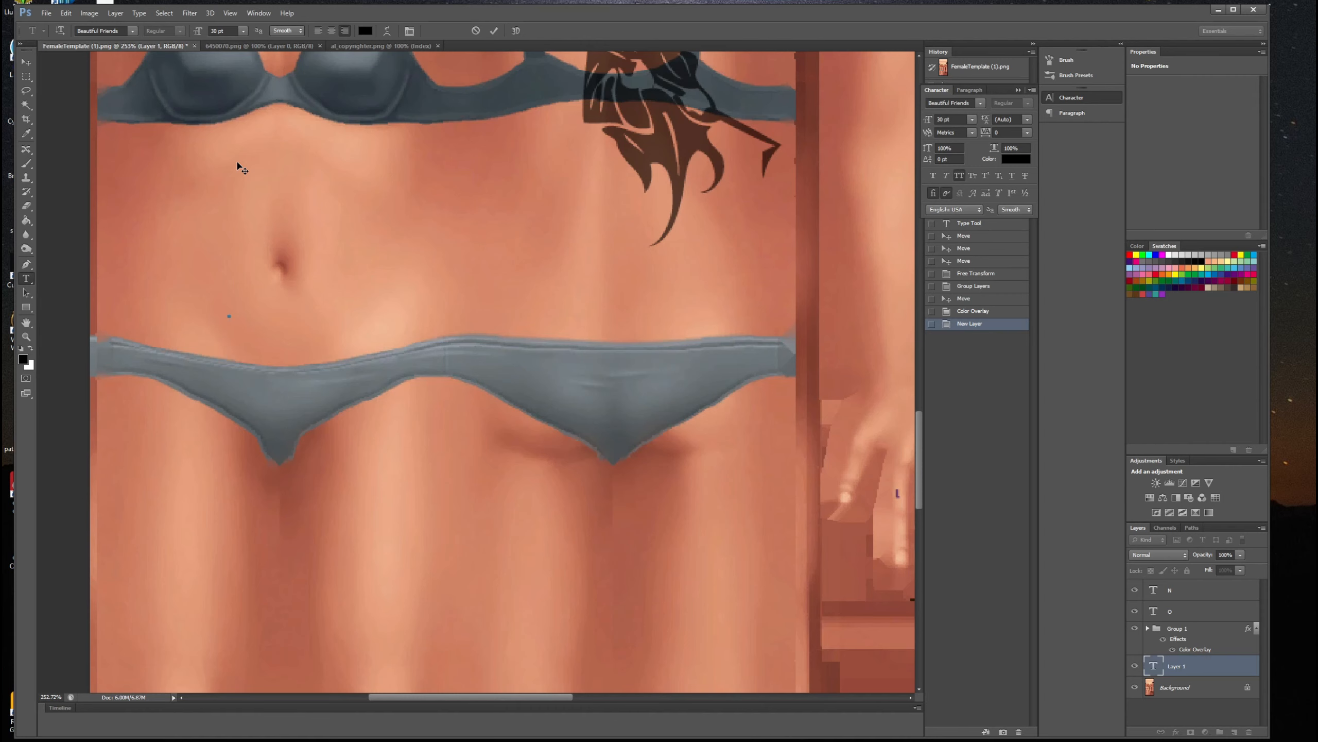
text(LOVE)
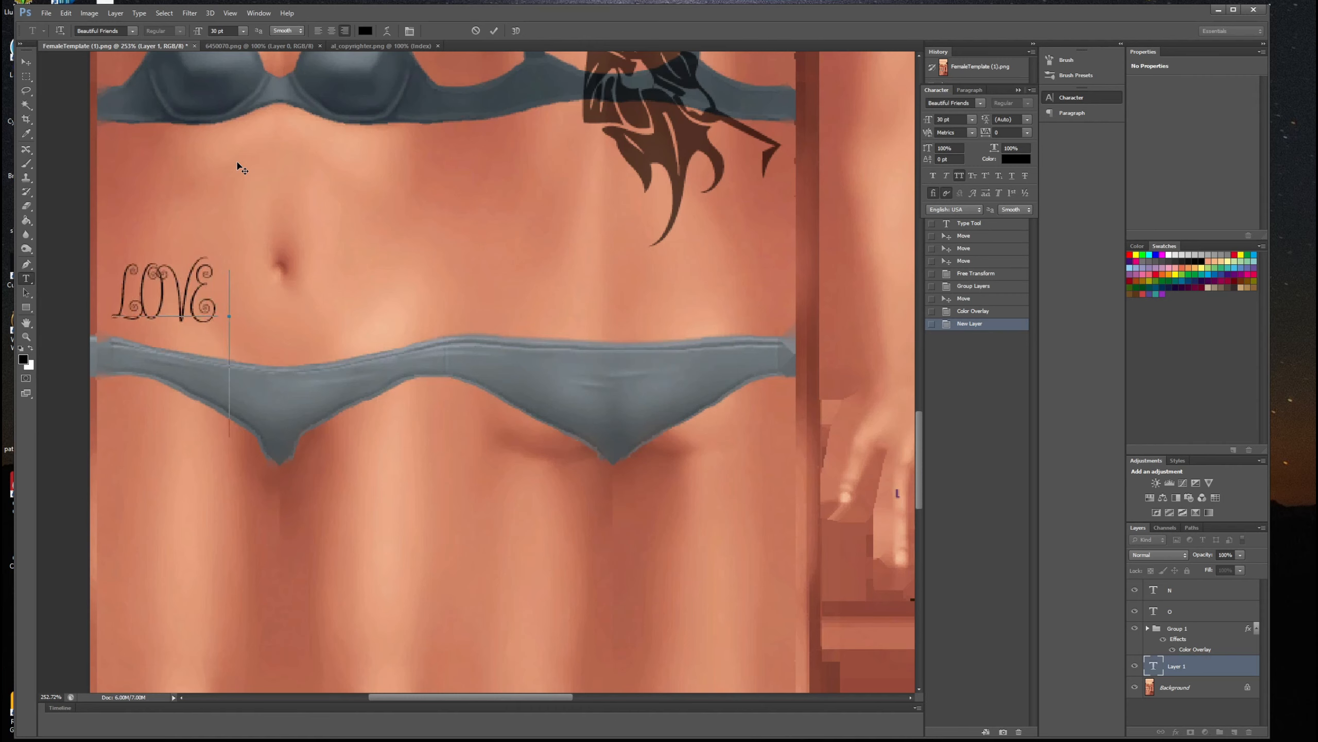
text( HATE)
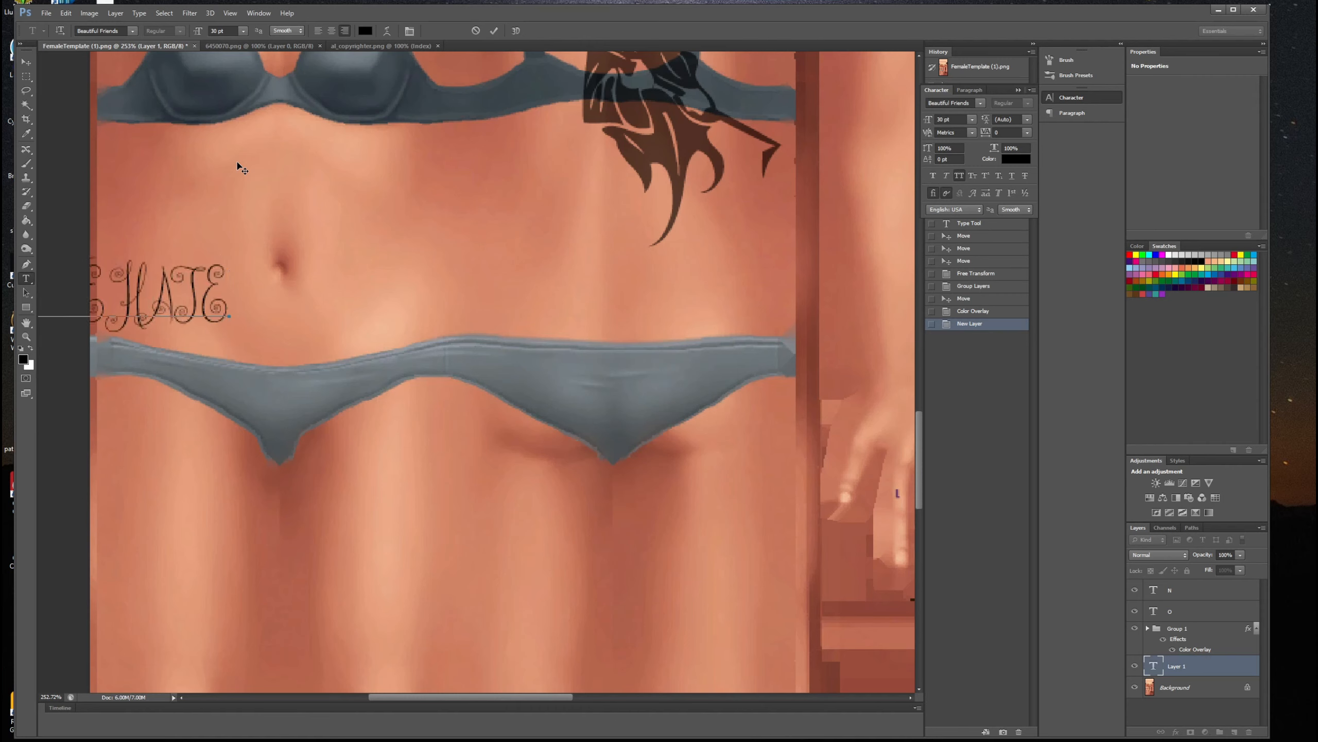
click(494, 30)
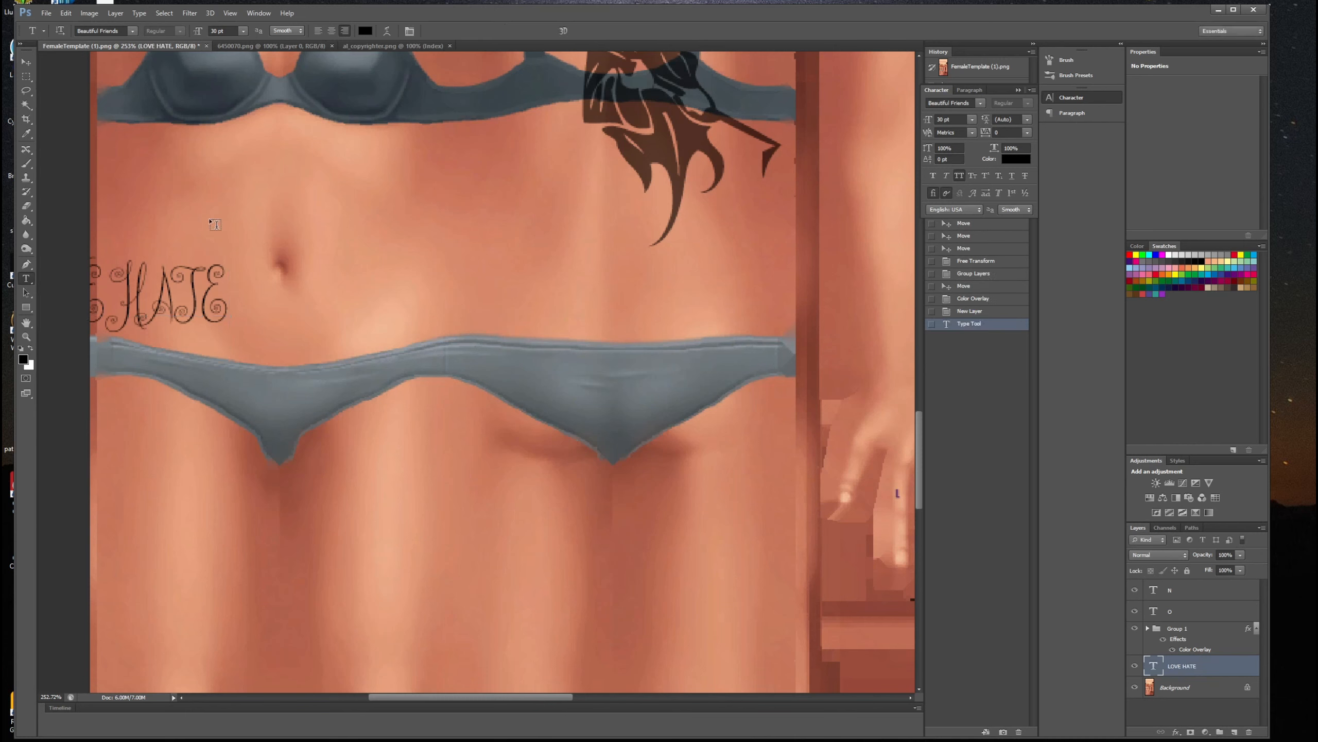
Move the LOVE HATE text below the navel and scale it down to about 92.6%, applying the transformation.
click(32, 63)
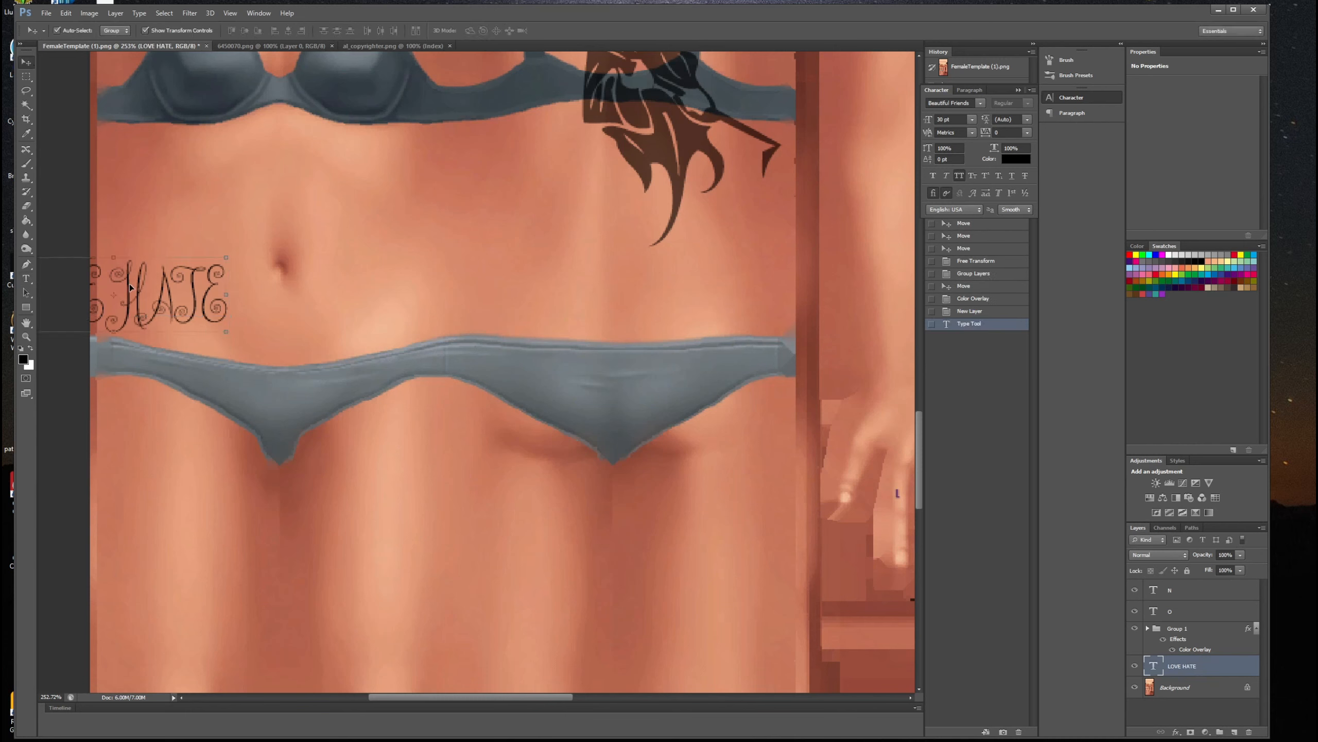
drag(130, 284, 301, 304)
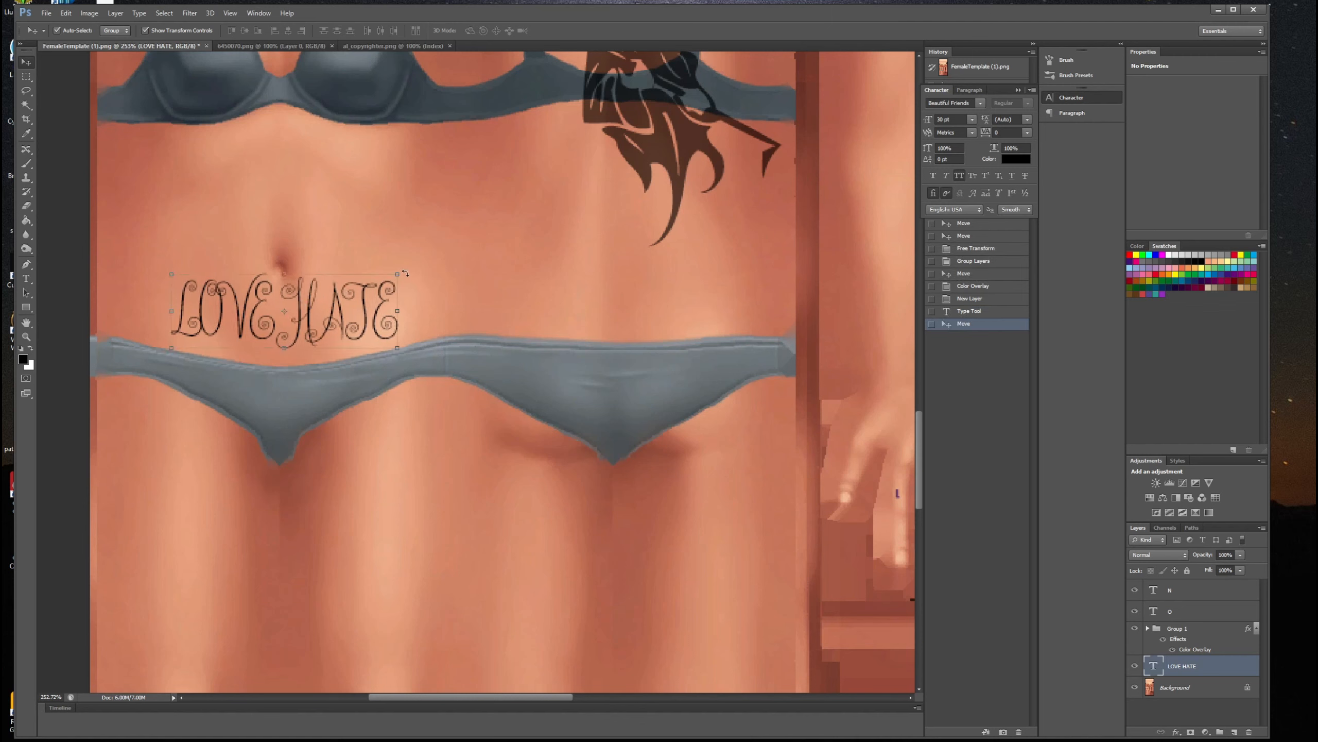
drag(398, 273, 384, 286)
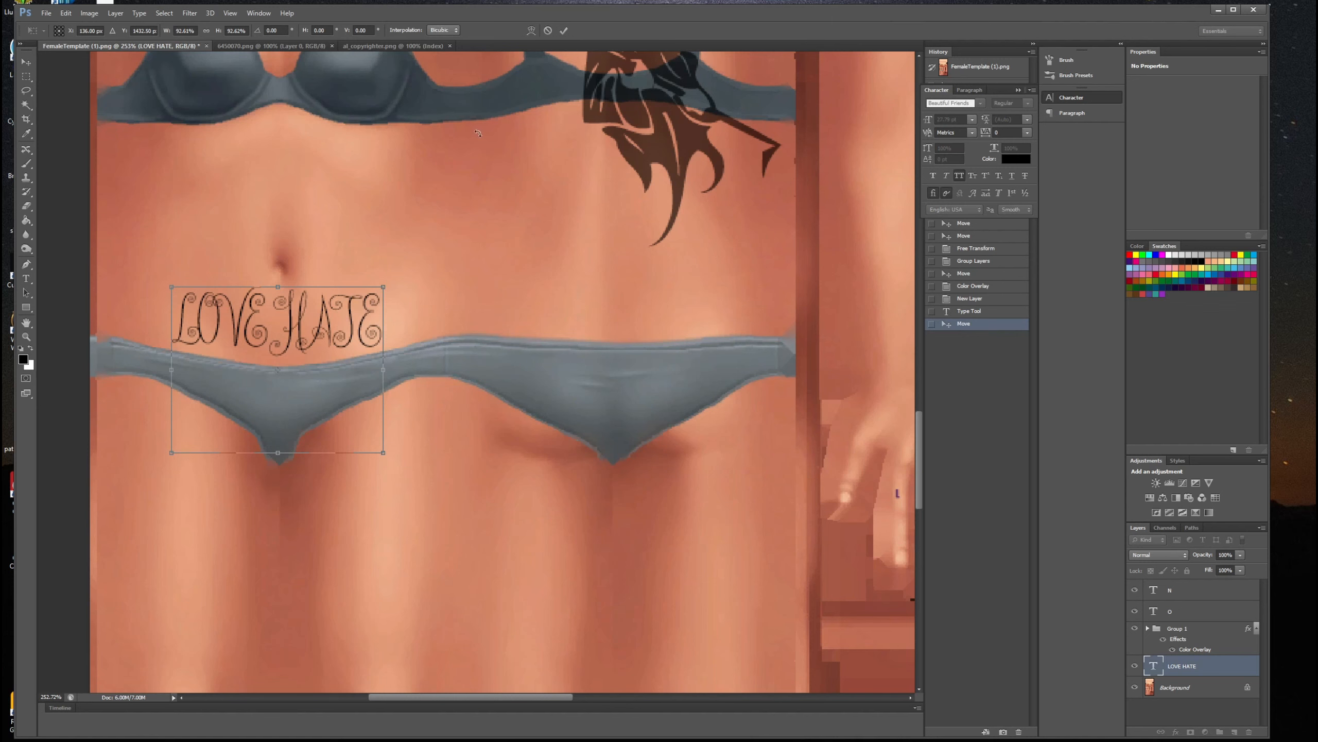
click(564, 30)
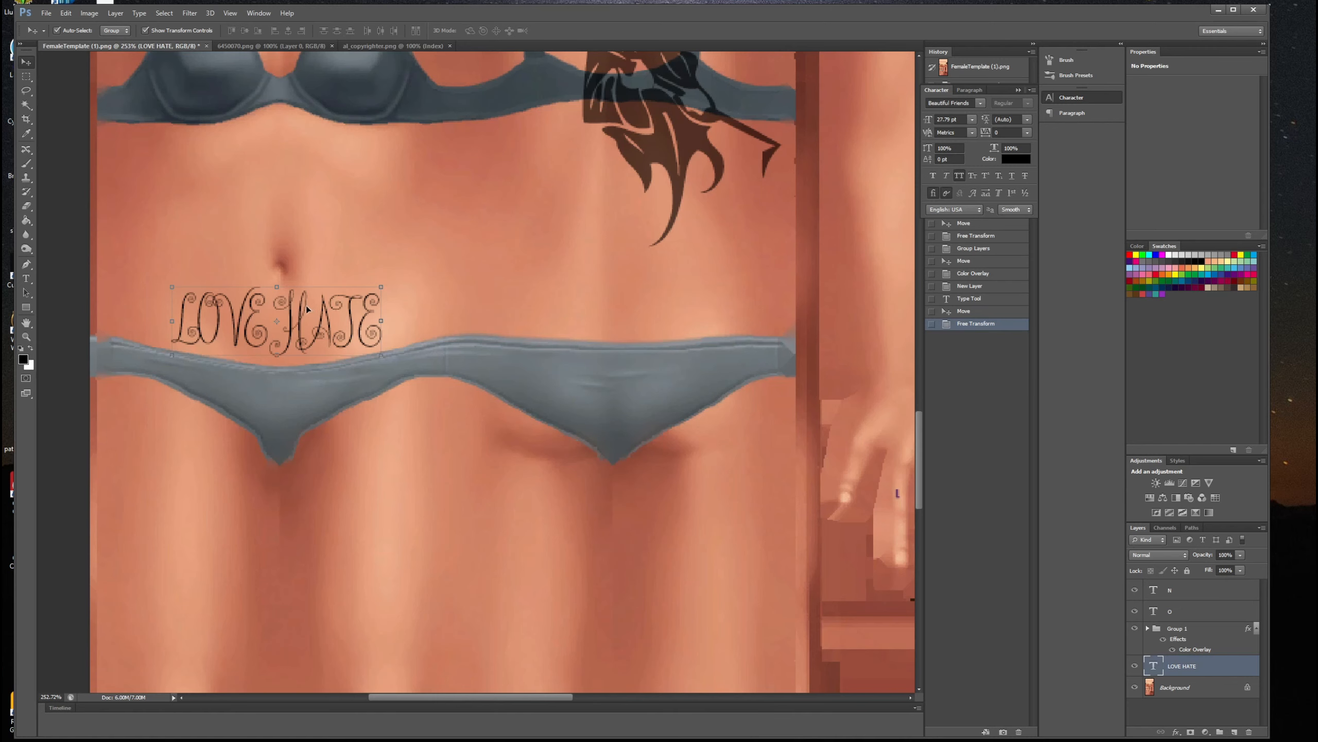
Reopen the LOVE HATE text for editing and give it an Arc Lower text warp.
click(26, 277)
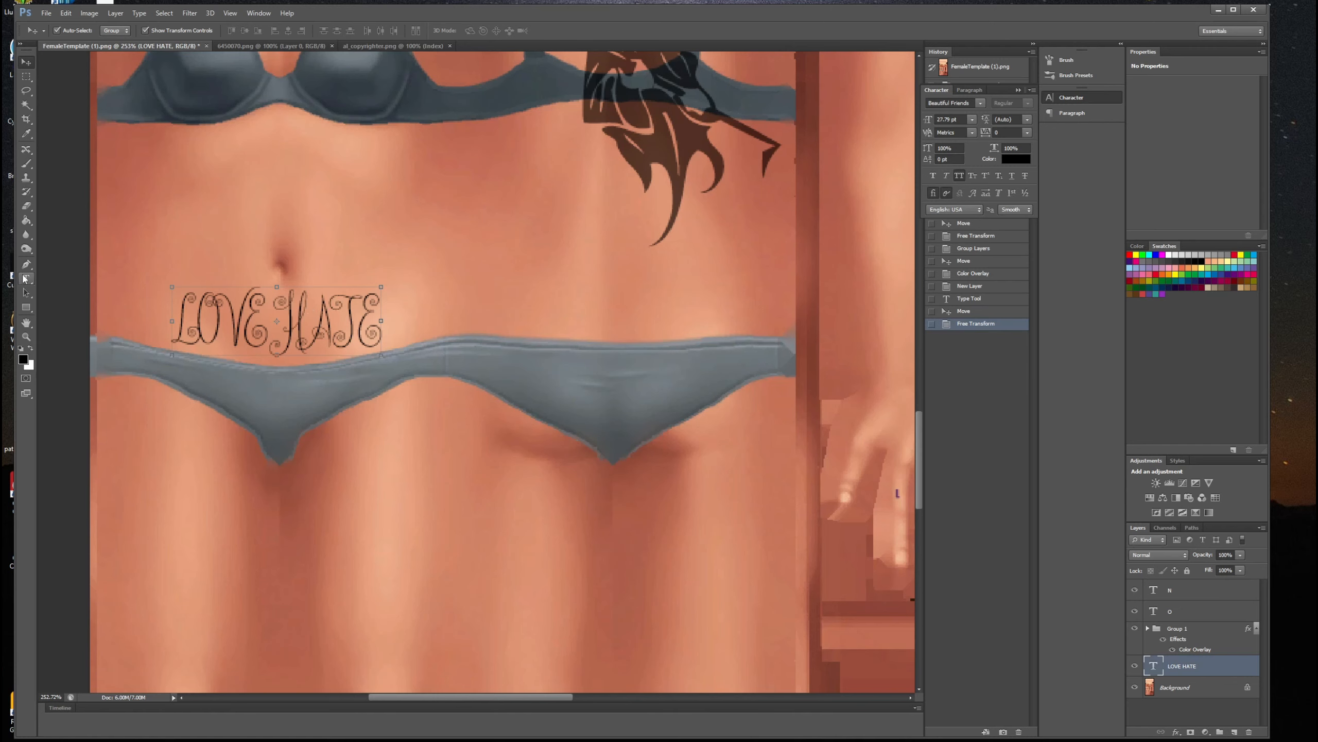
click(242, 309)
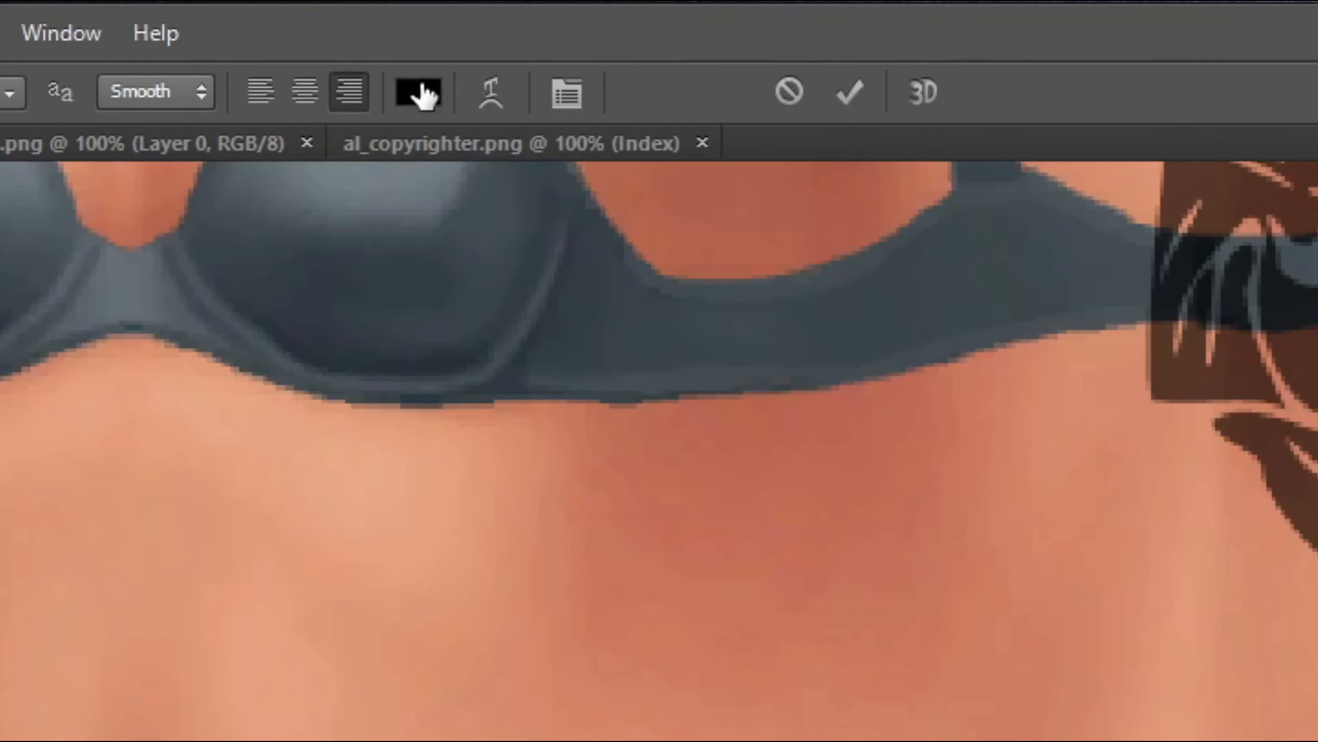
click(493, 95)
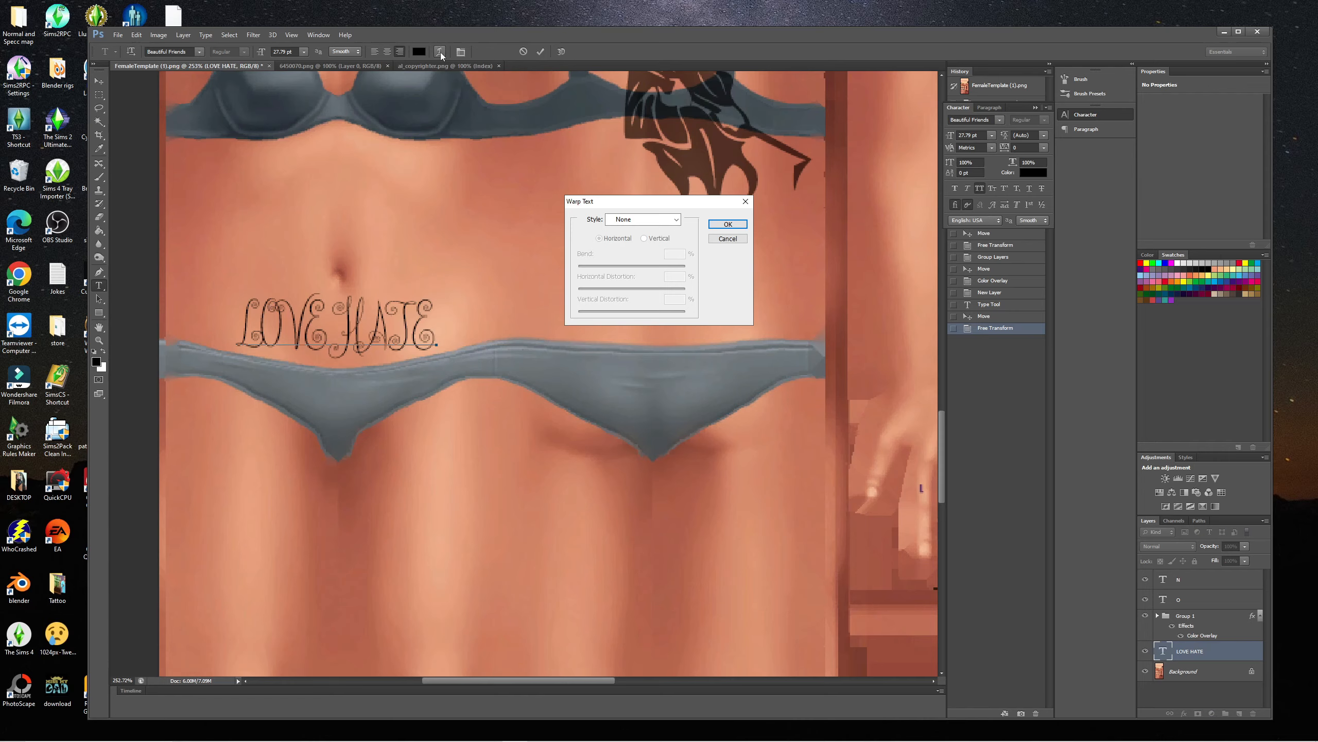
click(674, 220)
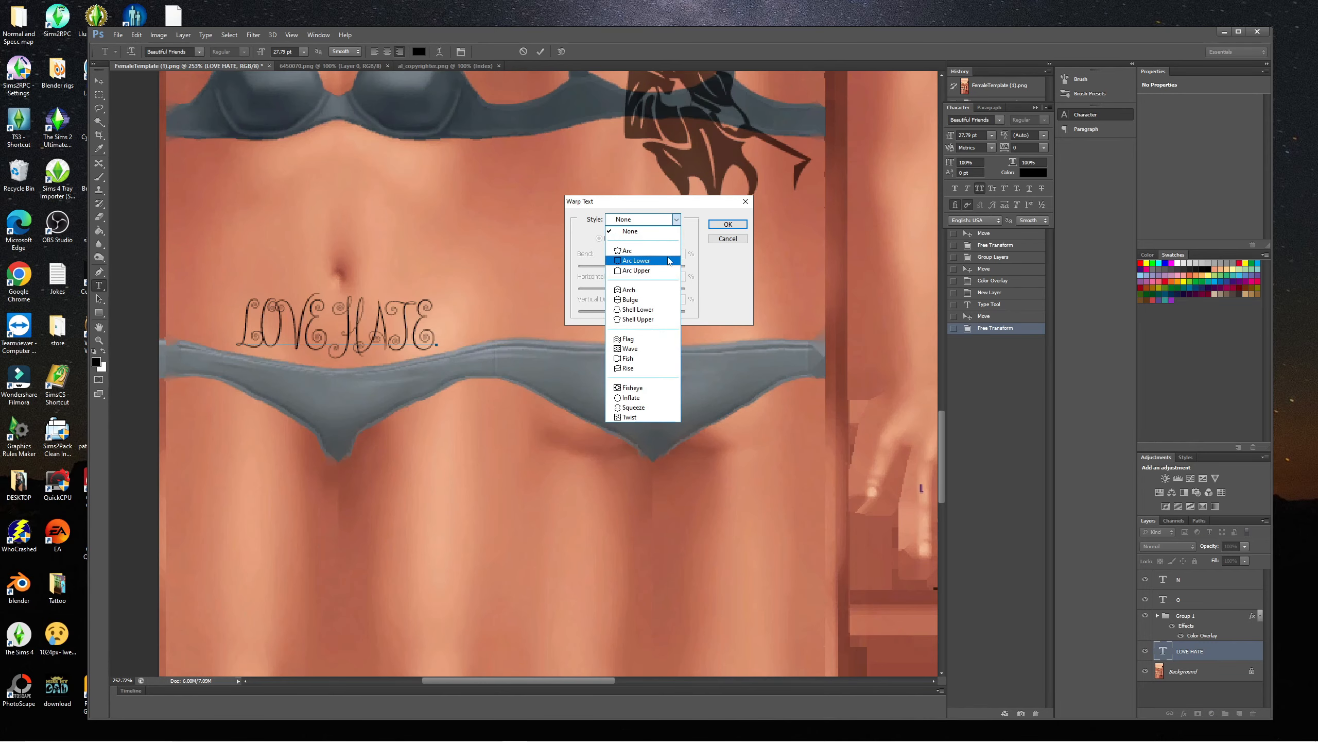
click(669, 261)
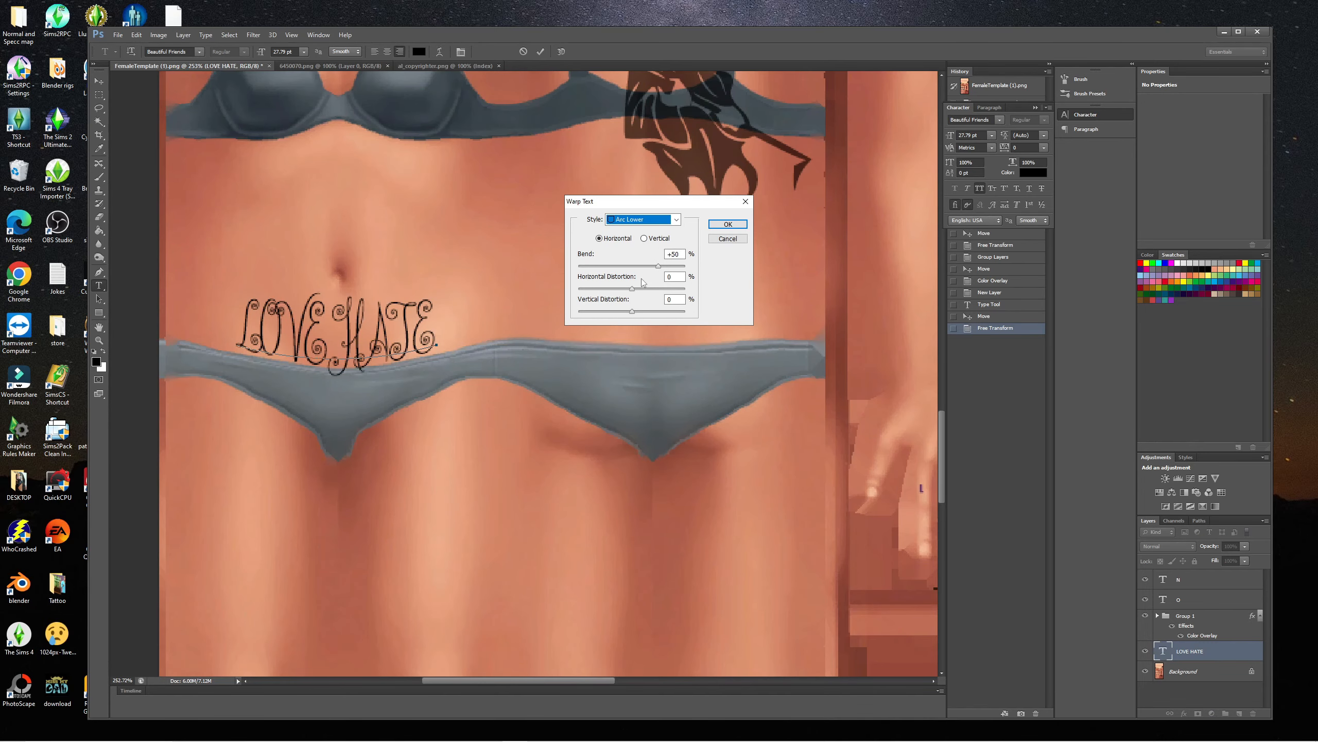
Try a negative bend of about -90% with a negative vertical distortion on the LOVE HATE Arc Lower warp.
mouse_move(658, 266)
mouse_down()
mouse_move(672, 267)
mouse_move(633, 267)
mouse_up()
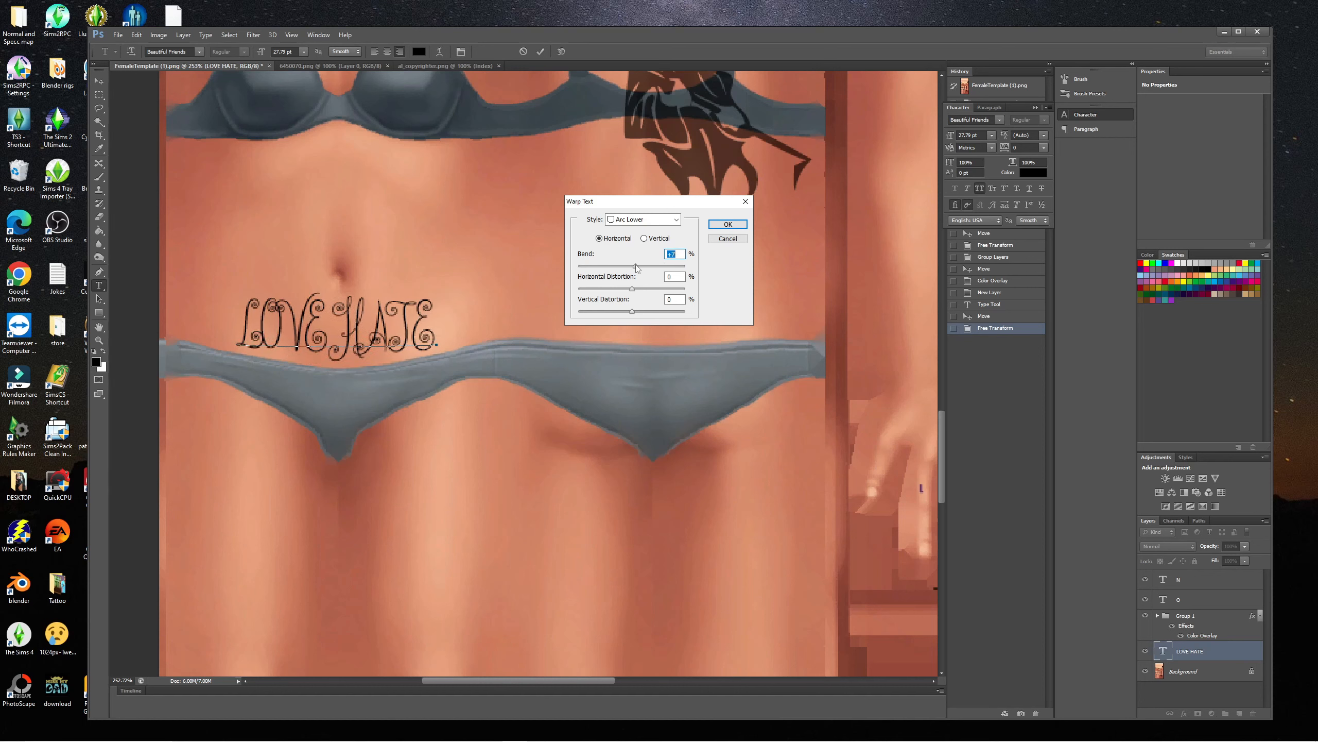
drag(636, 268, 587, 267)
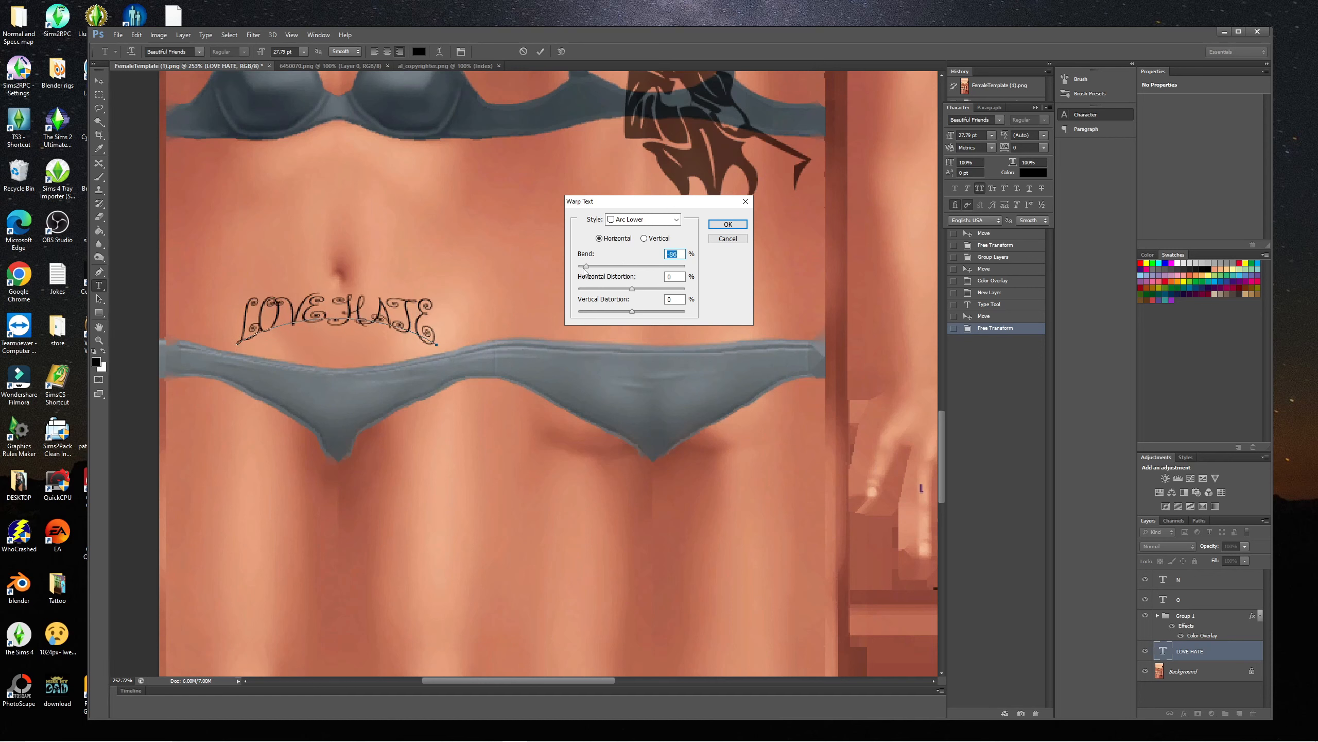
drag(584, 267, 617, 307)
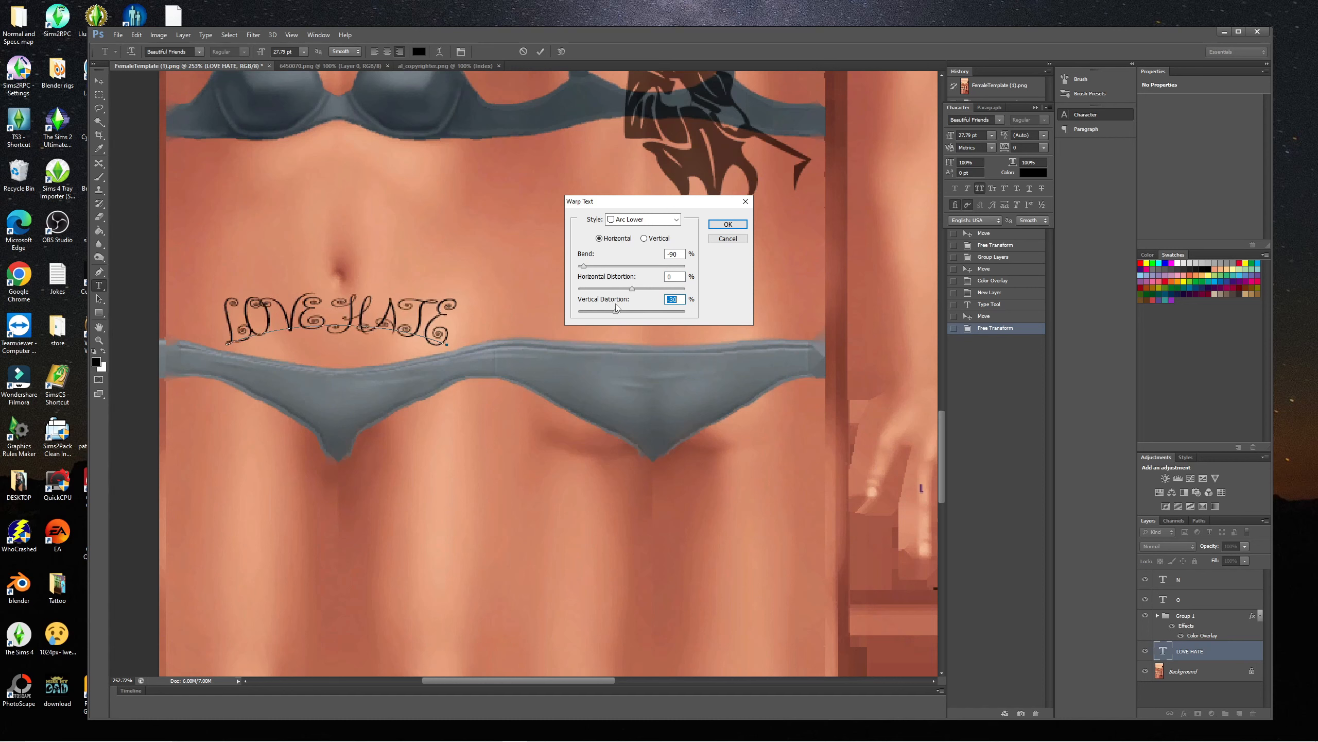
click(639, 221)
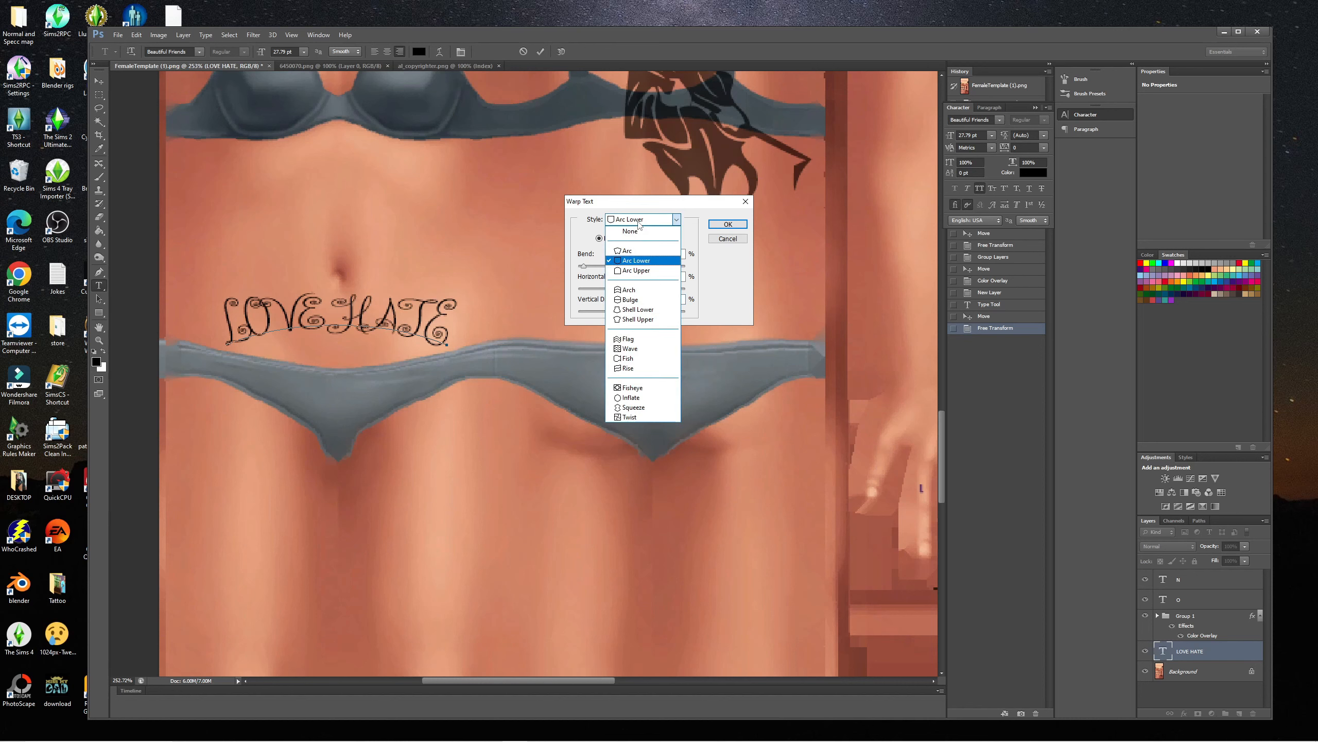
click(639, 223)
Set the LOVE HATE warp's bend to +100%, bring the vertical distortion close to zero and apply the warp.
drag(584, 267, 624, 312)
text(100)
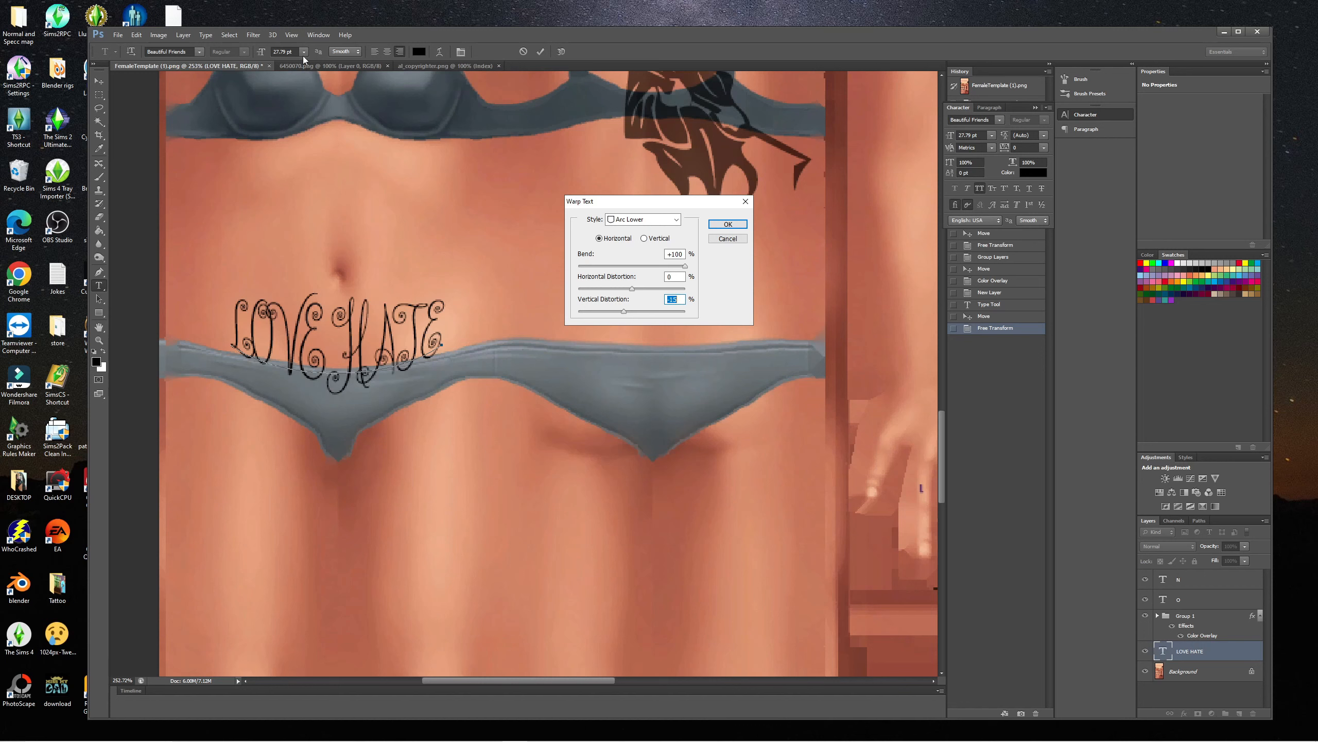
click(304, 56)
drag(623, 314, 629, 312)
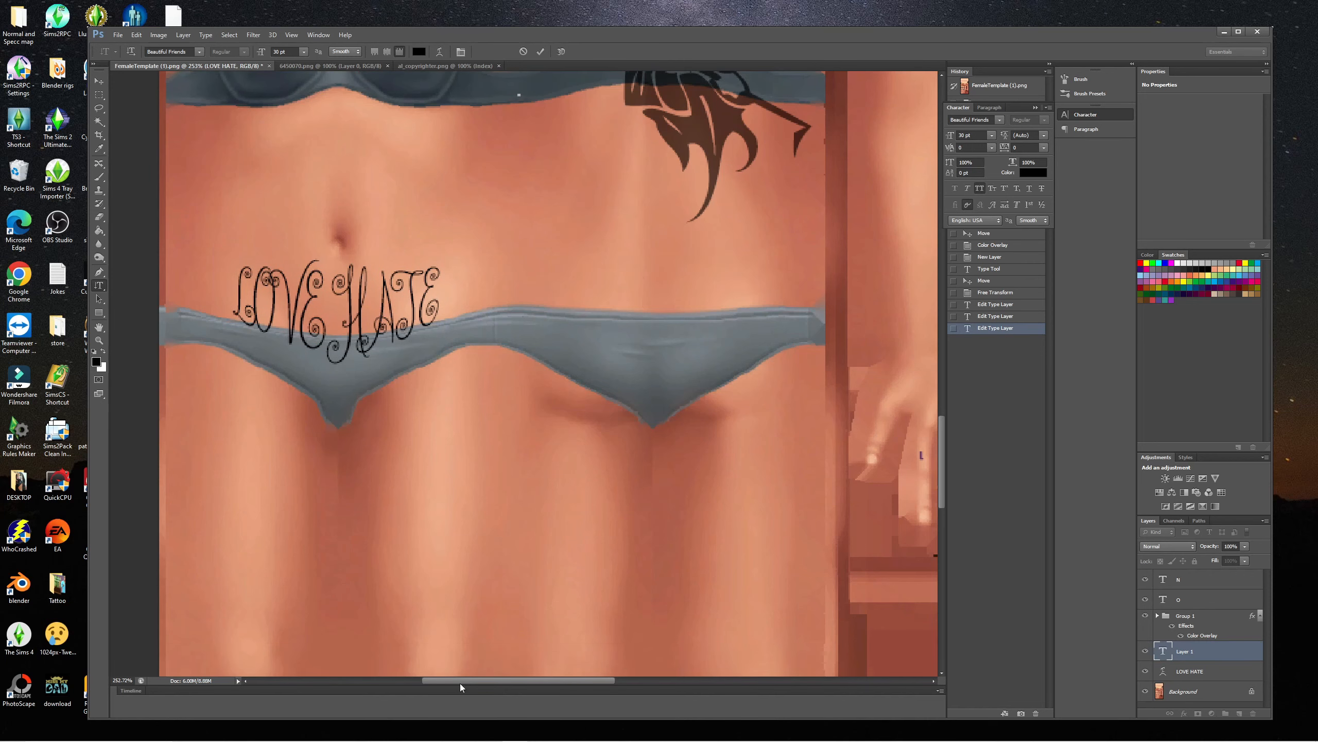
Examine the face, torso and legs of the template to check the placement of all tattoos.
mouse_move(459, 683)
mouse_down()
mouse_move(420, 682)
mouse_move(454, 681)
mouse_up()
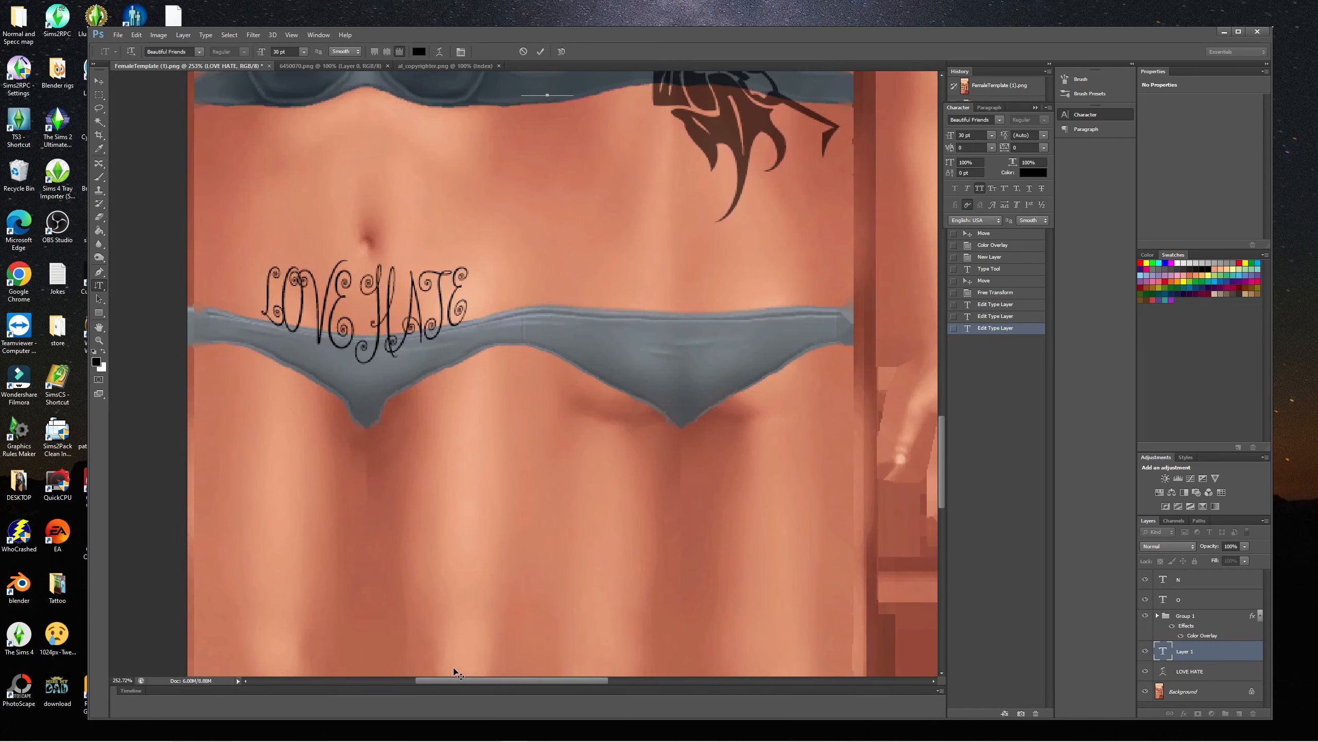
drag(940, 457, 923, 310)
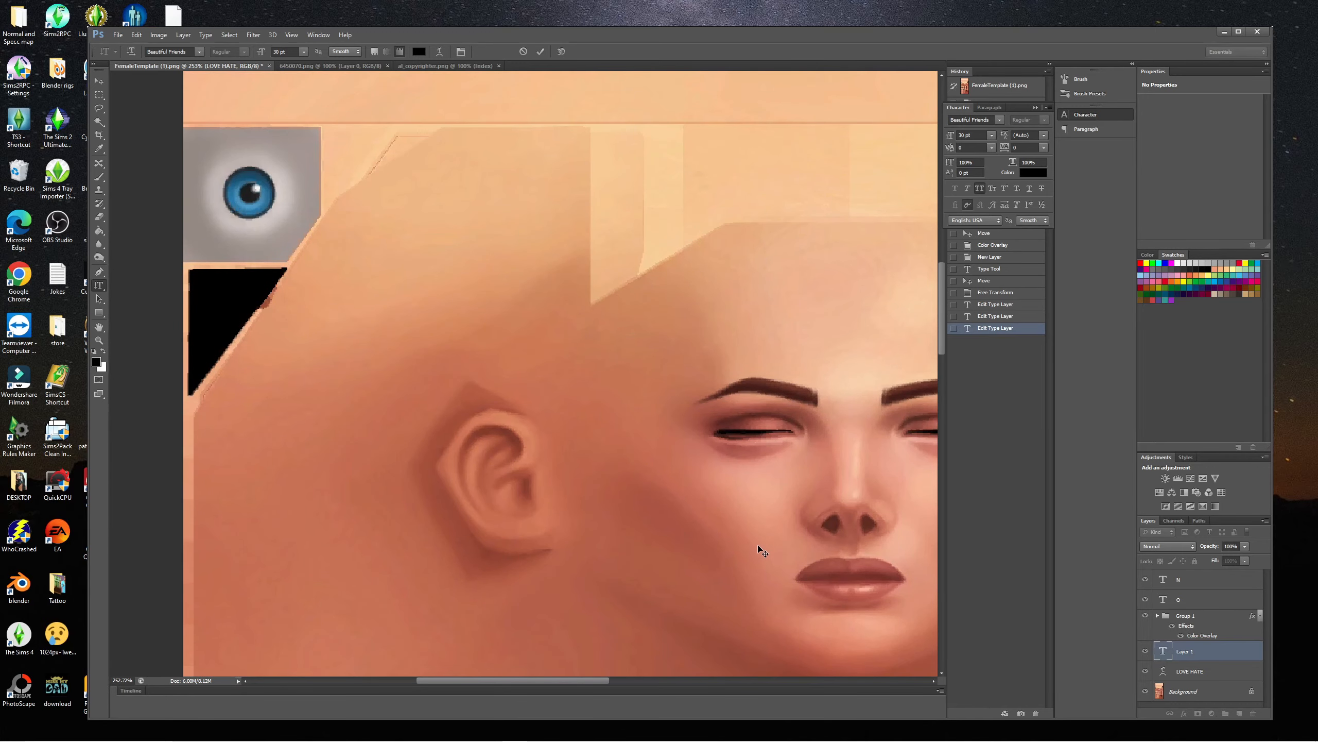
scroll(763, 552, down, 5)
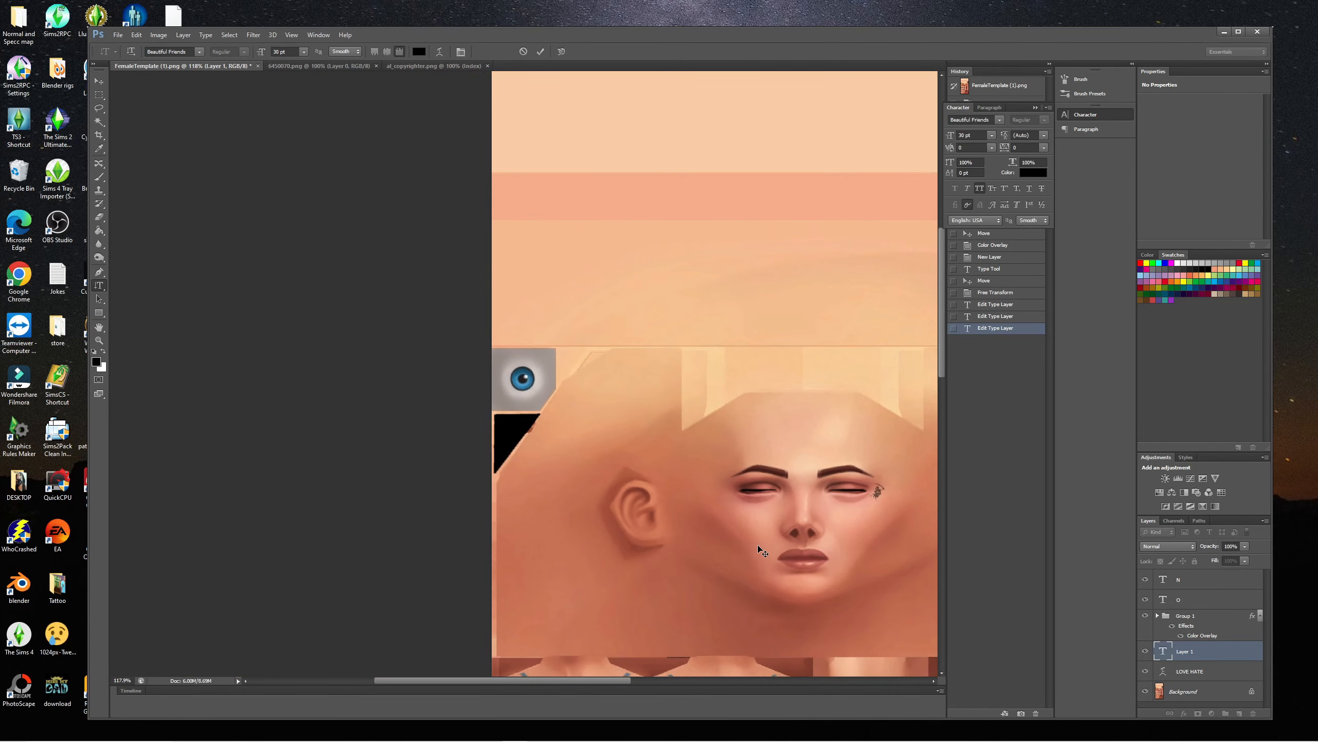
drag(630, 677, 707, 671)
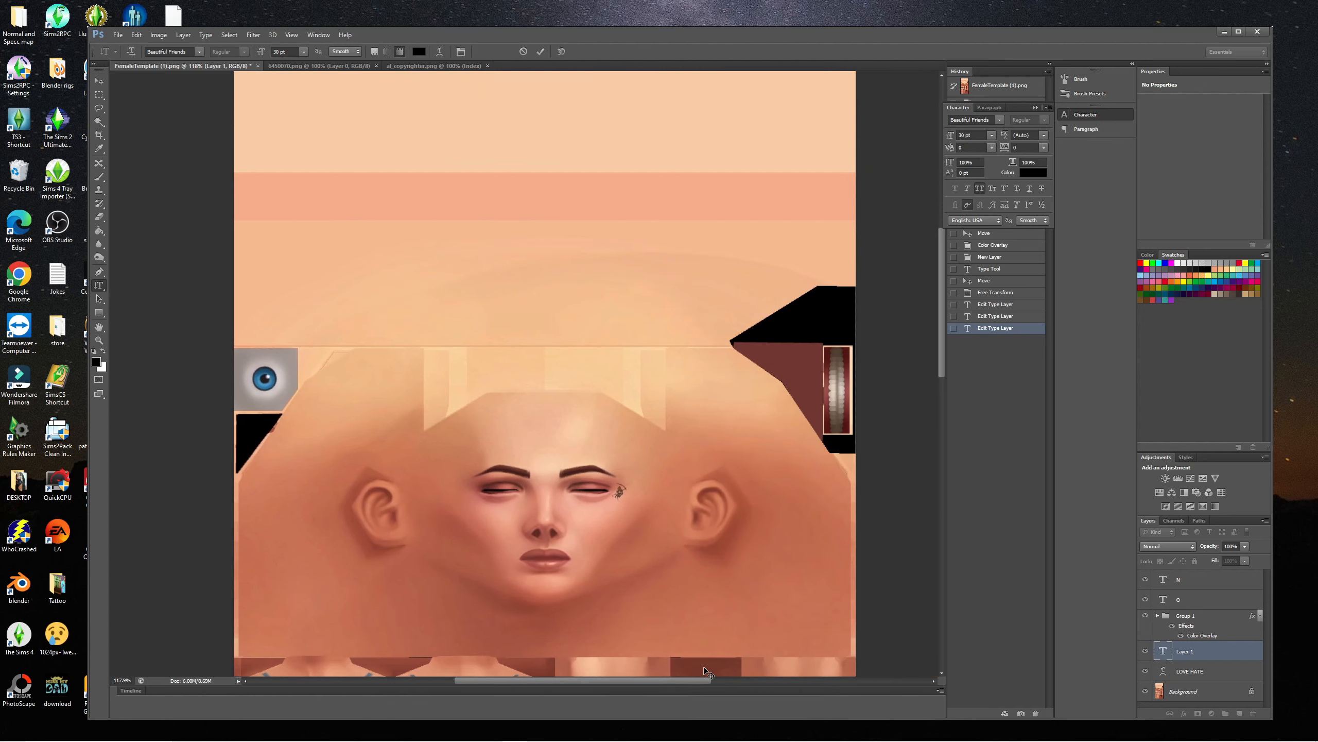
scroll(724, 590, down, 3)
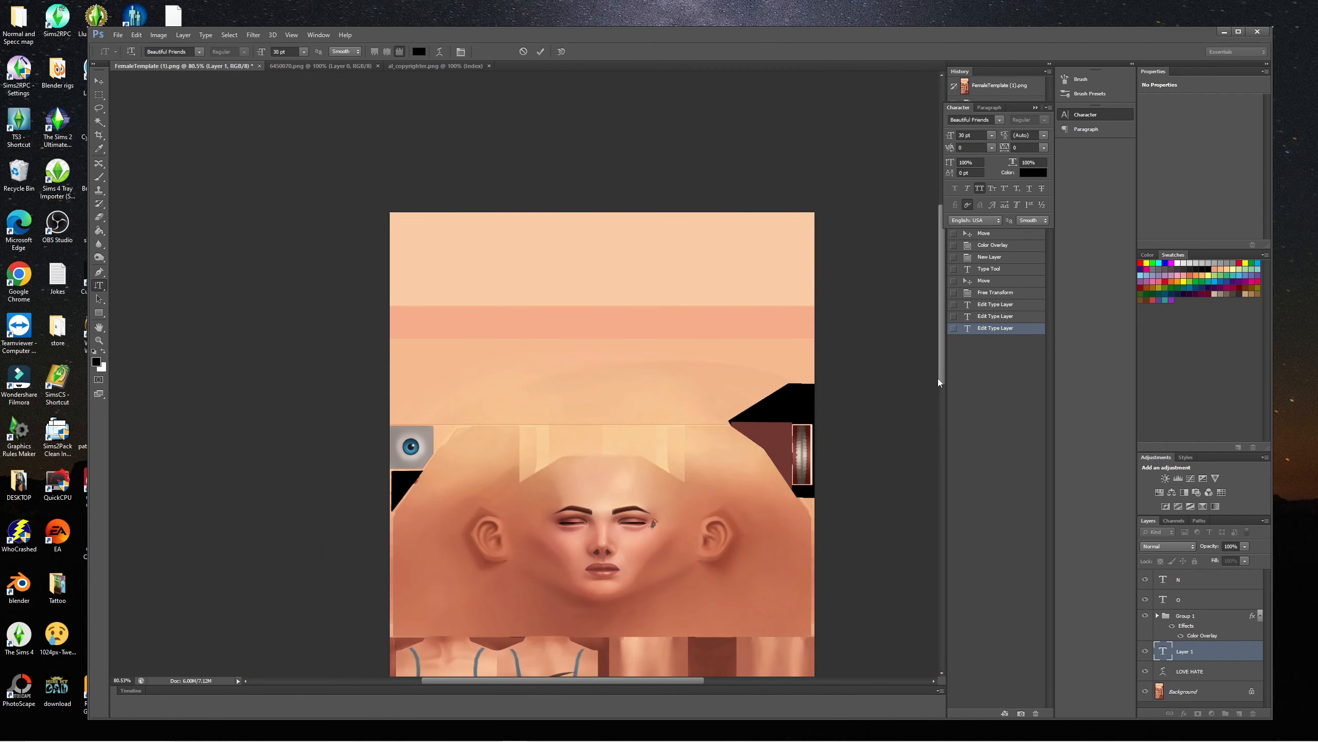
drag(937, 378, 962, 475)
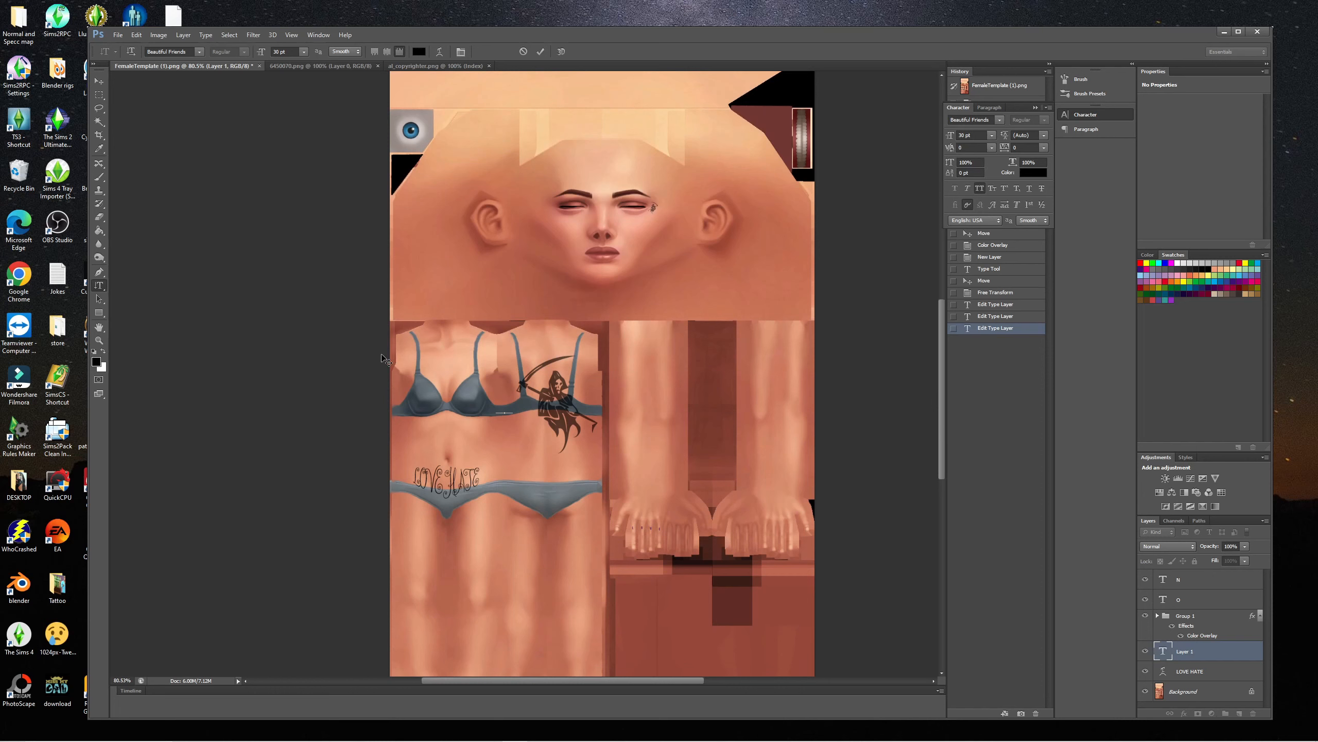
click(118, 35)
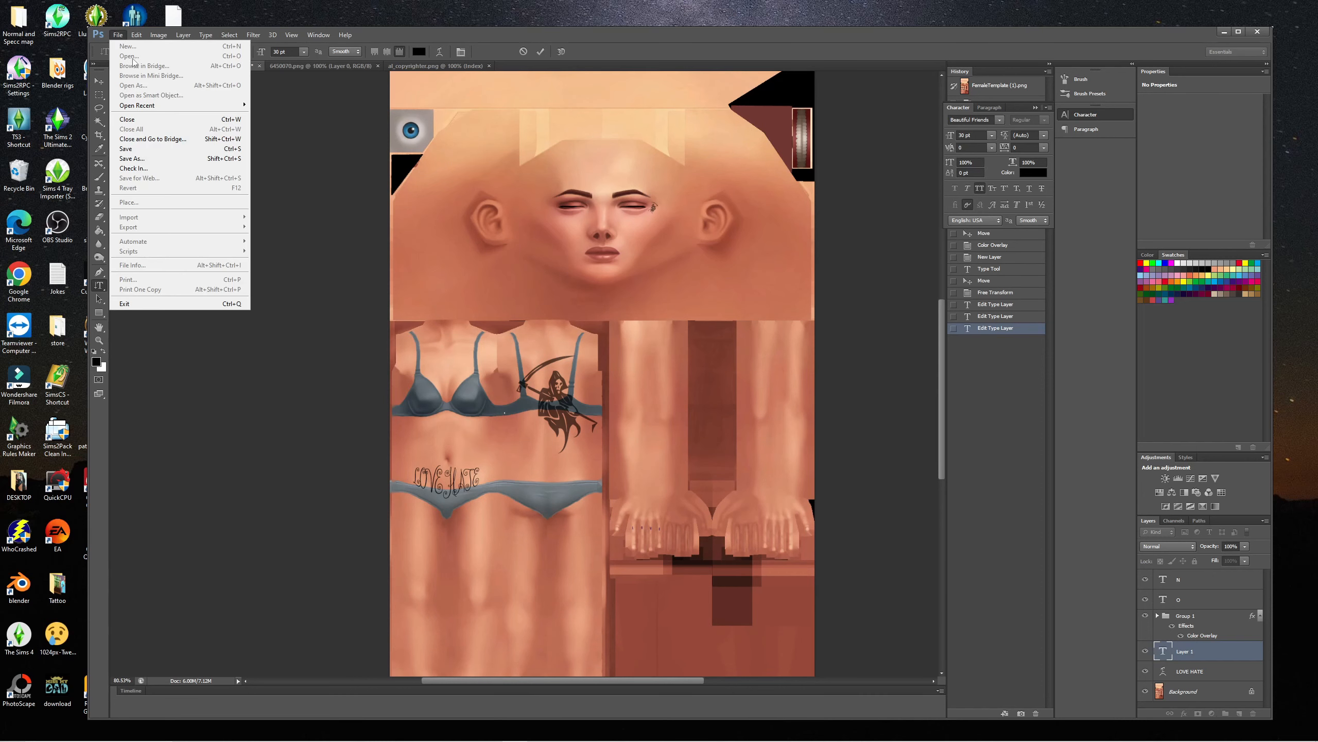
mouse_move(291, 35)
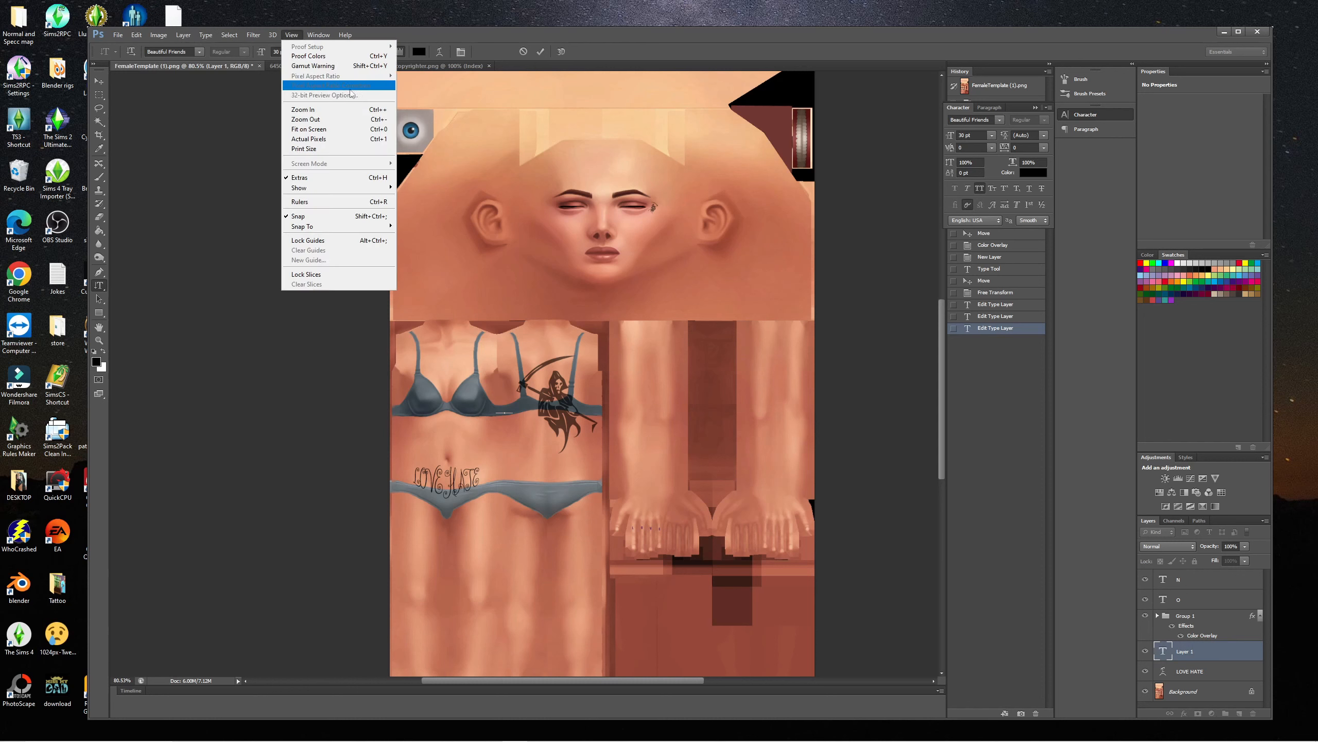
click(228, 157)
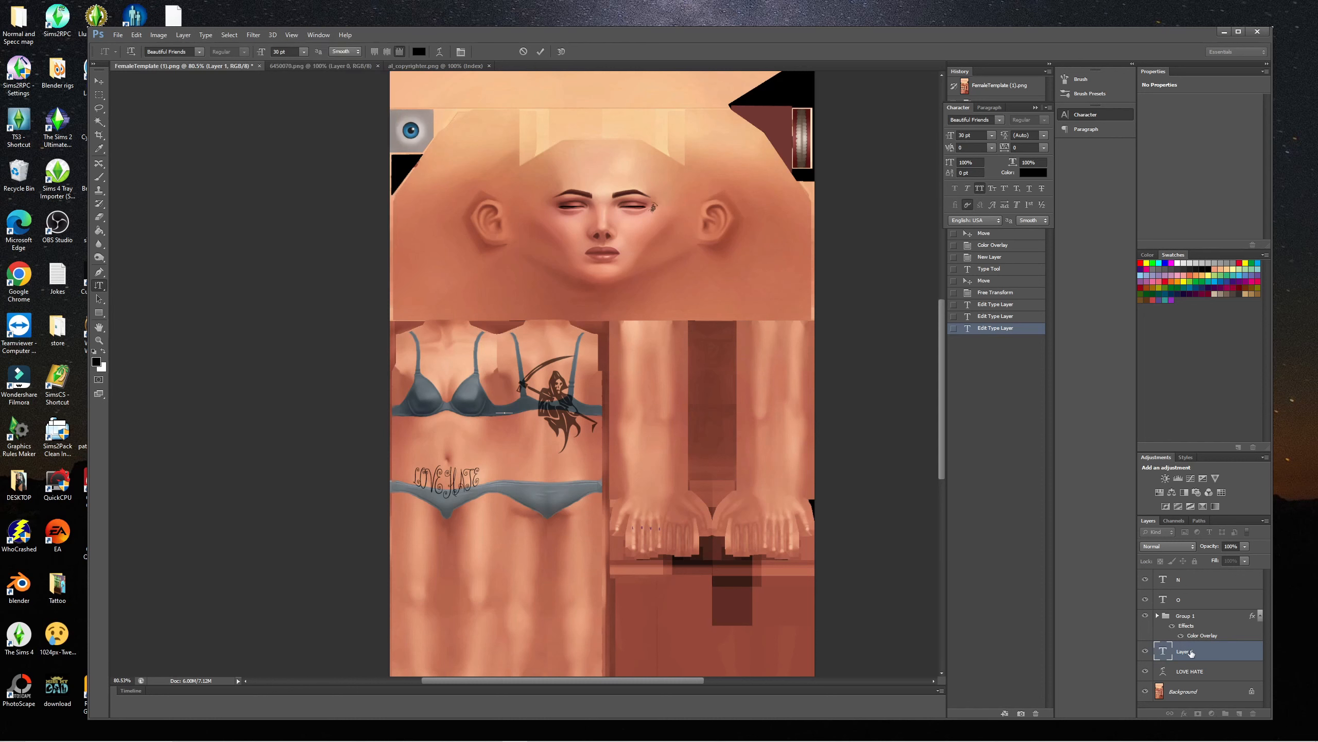
Hide the Background layer, leaving only the tattoo artwork on transparency.
click(1147, 691)
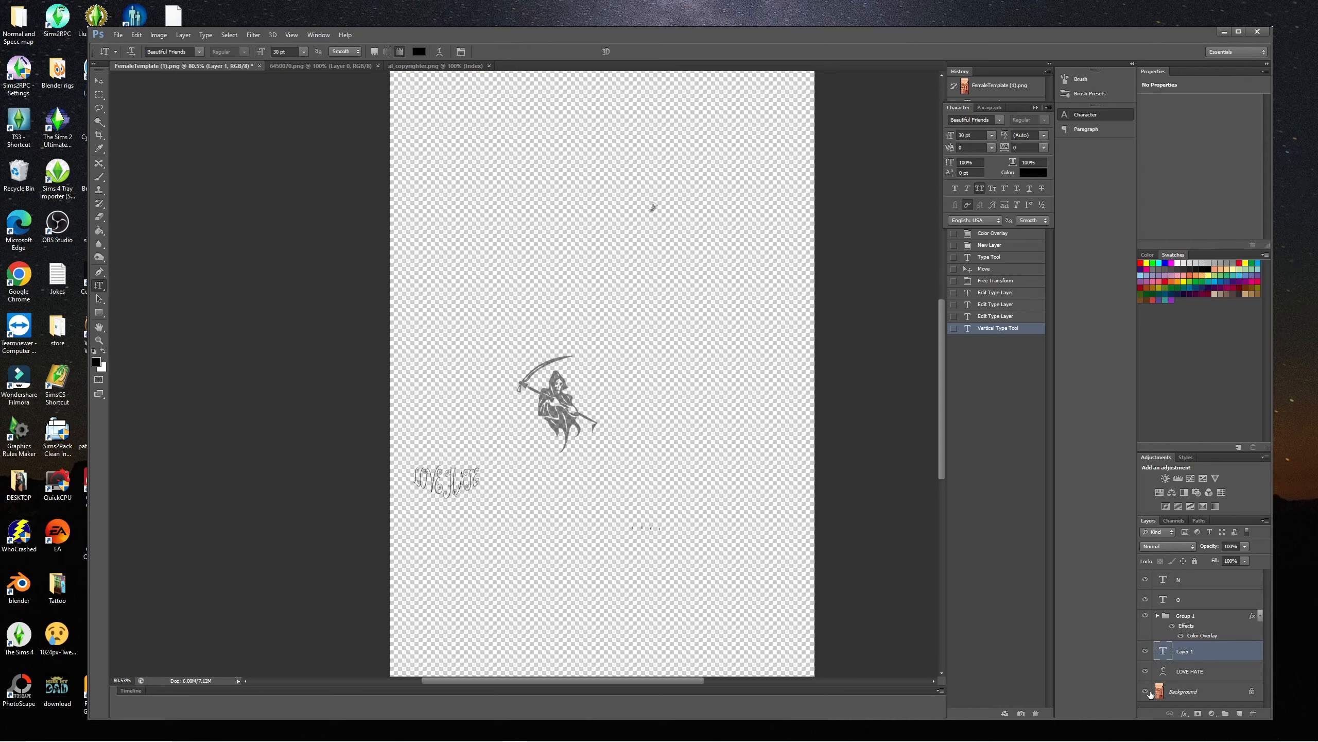
click(1147, 691)
click(1147, 691)
Save a copy of the tattoo artwork in PNG format as TEST in the Tattoo folder.
click(118, 35)
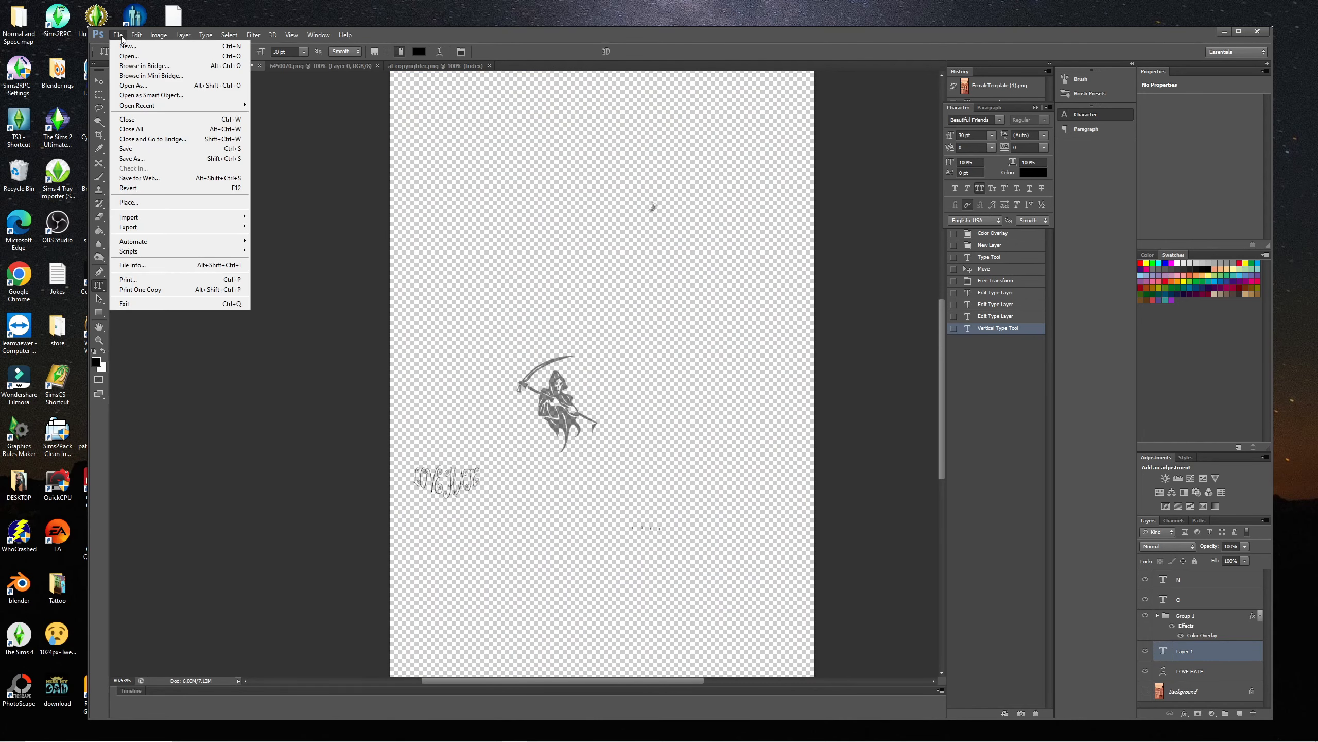
click(131, 159)
click(675, 373)
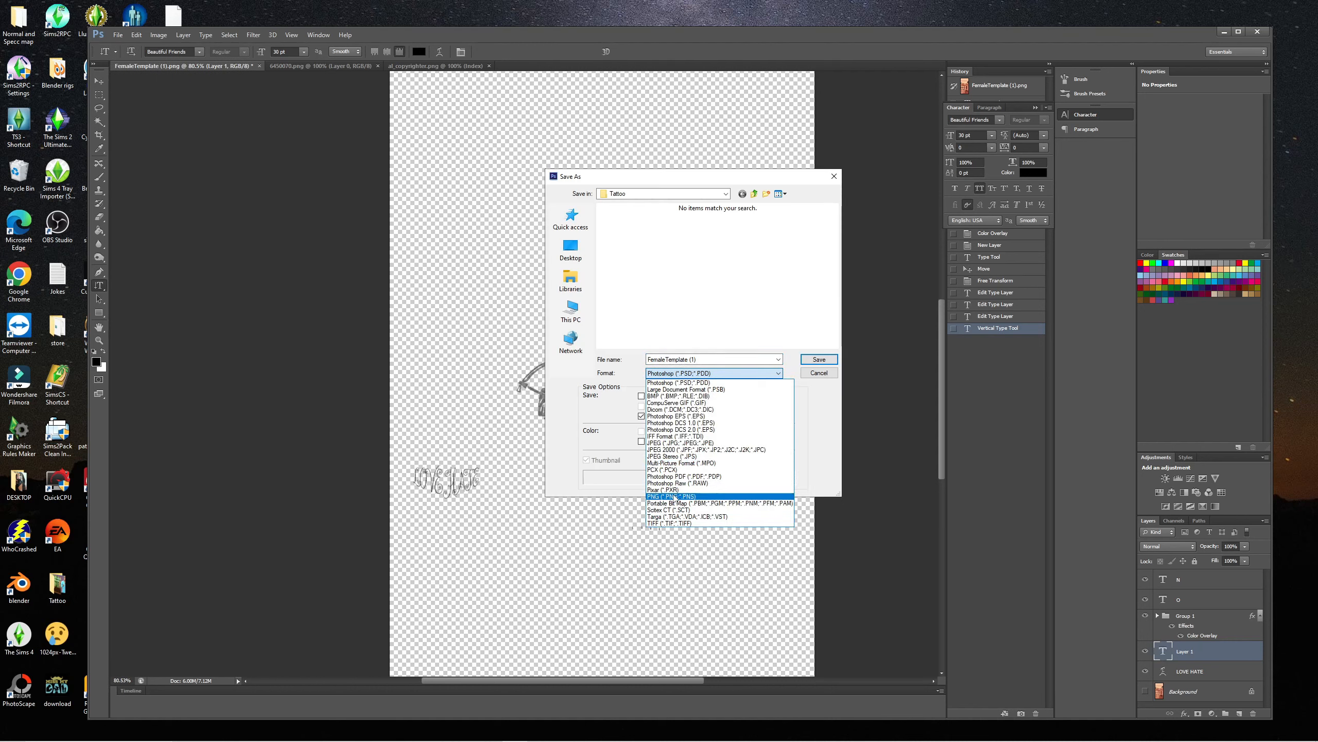
click(674, 496)
click(705, 360)
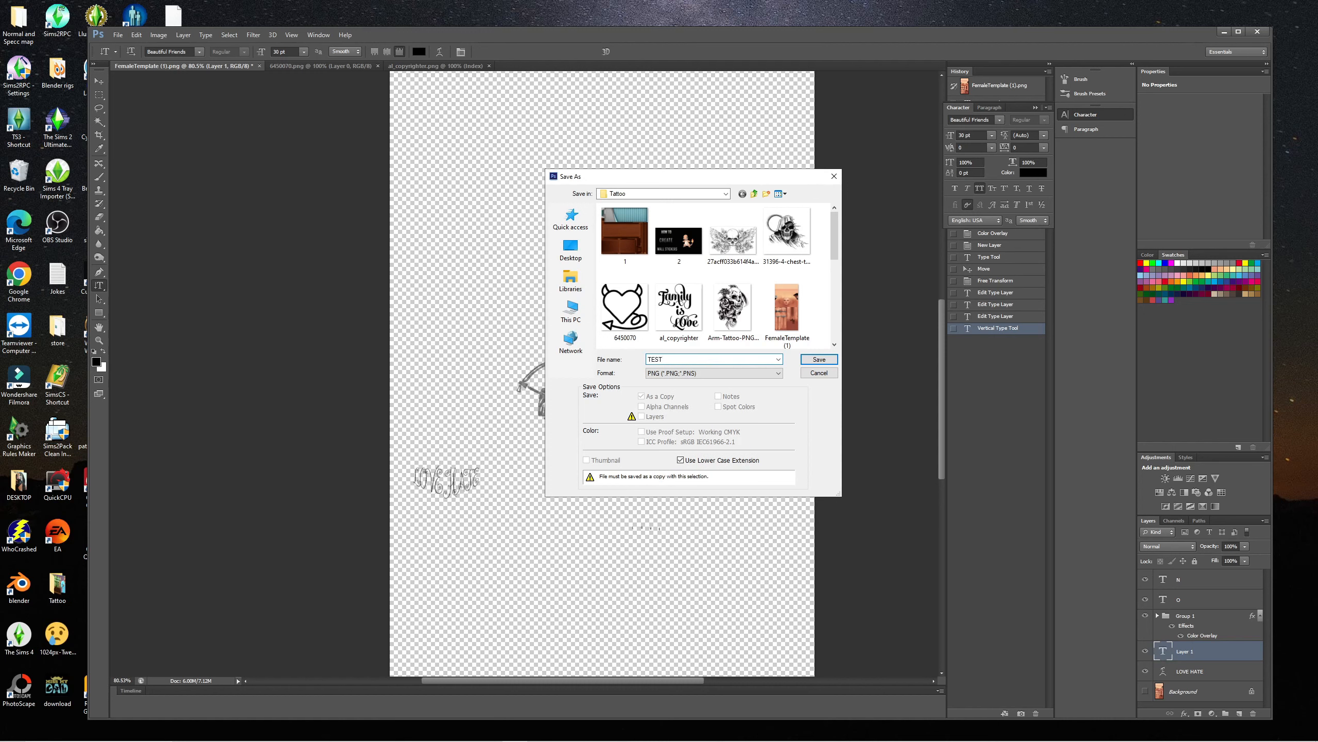
click(815, 360)
click(694, 239)
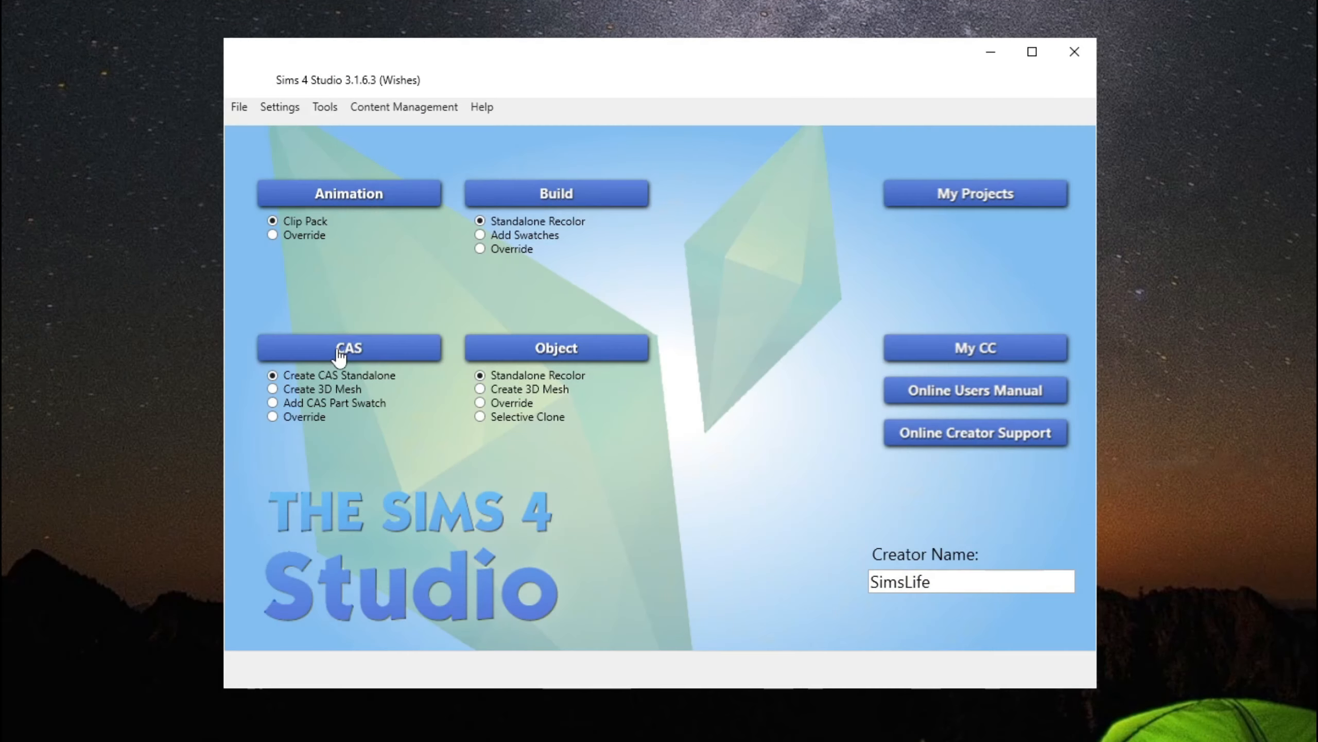
In Sims 4 Studio, start a CAS standalone and filter the catalog to Female and the Tattoo, Lower Back part type.
click(340, 356)
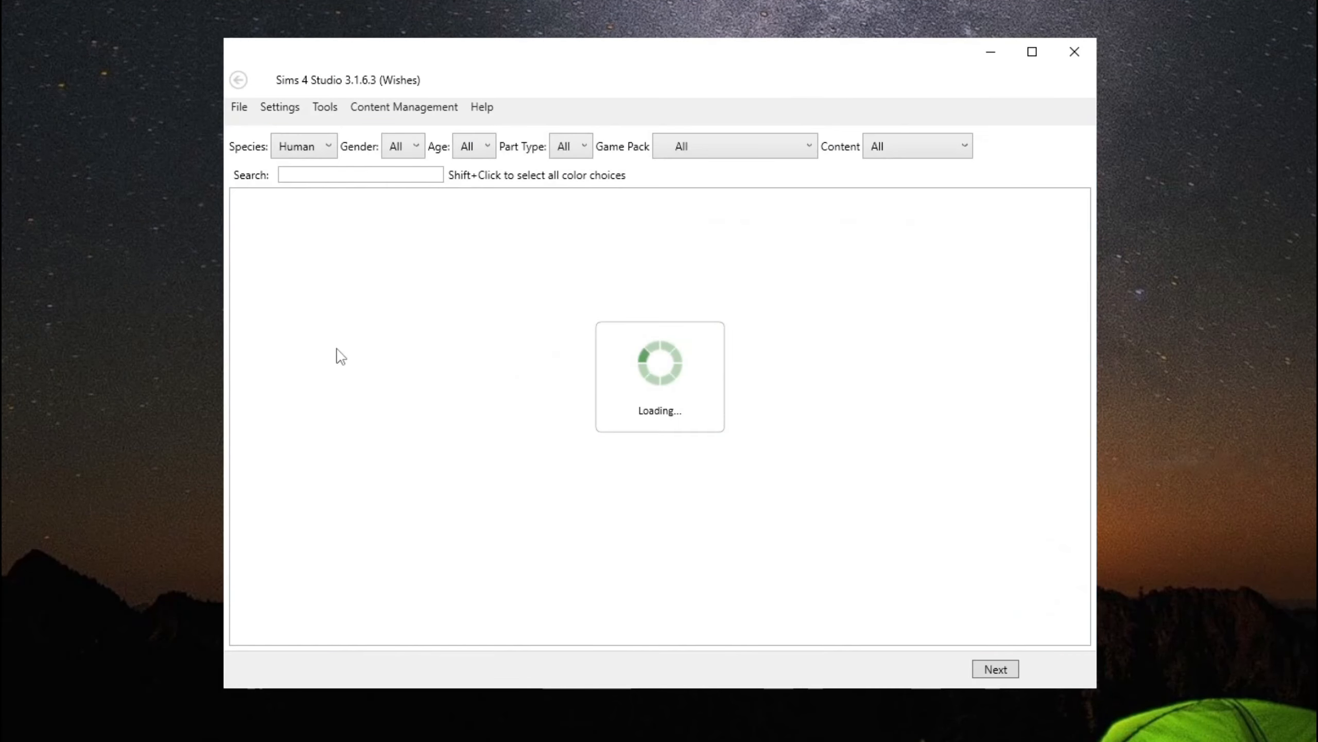
click(415, 148)
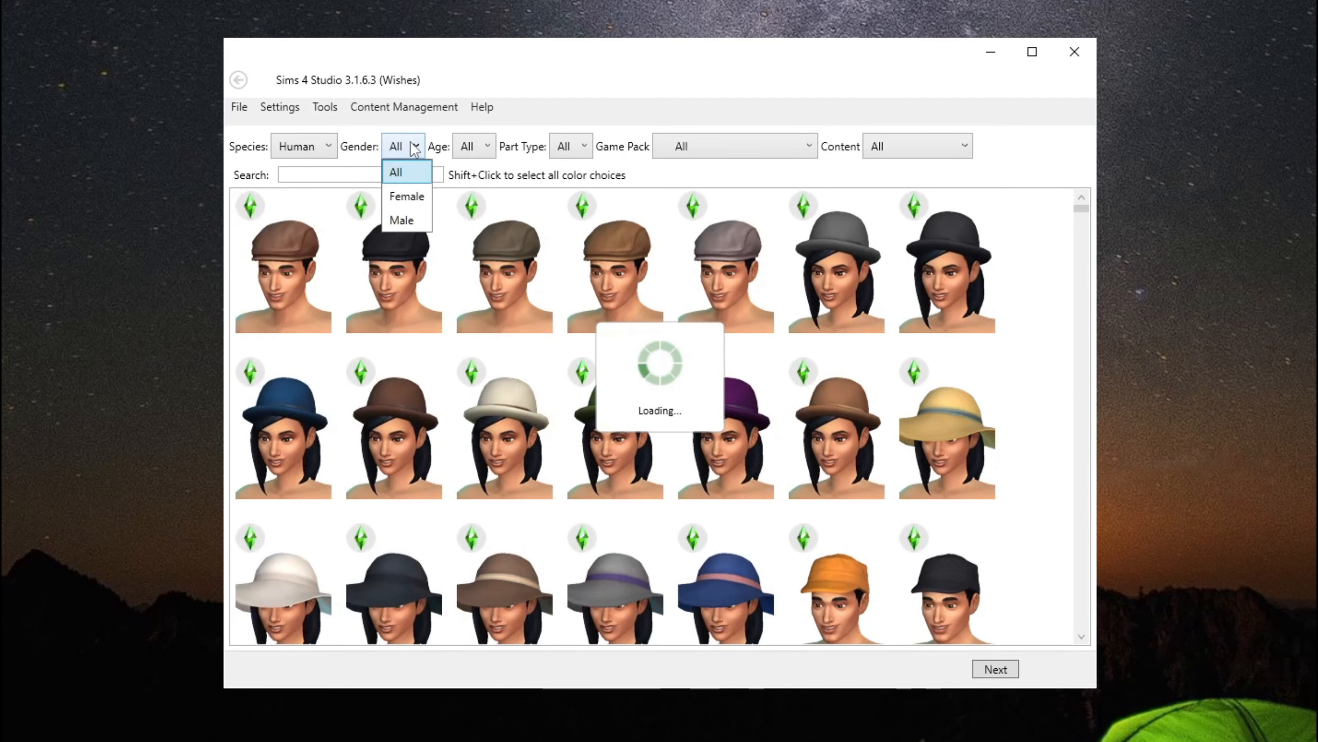
click(415, 194)
click(606, 146)
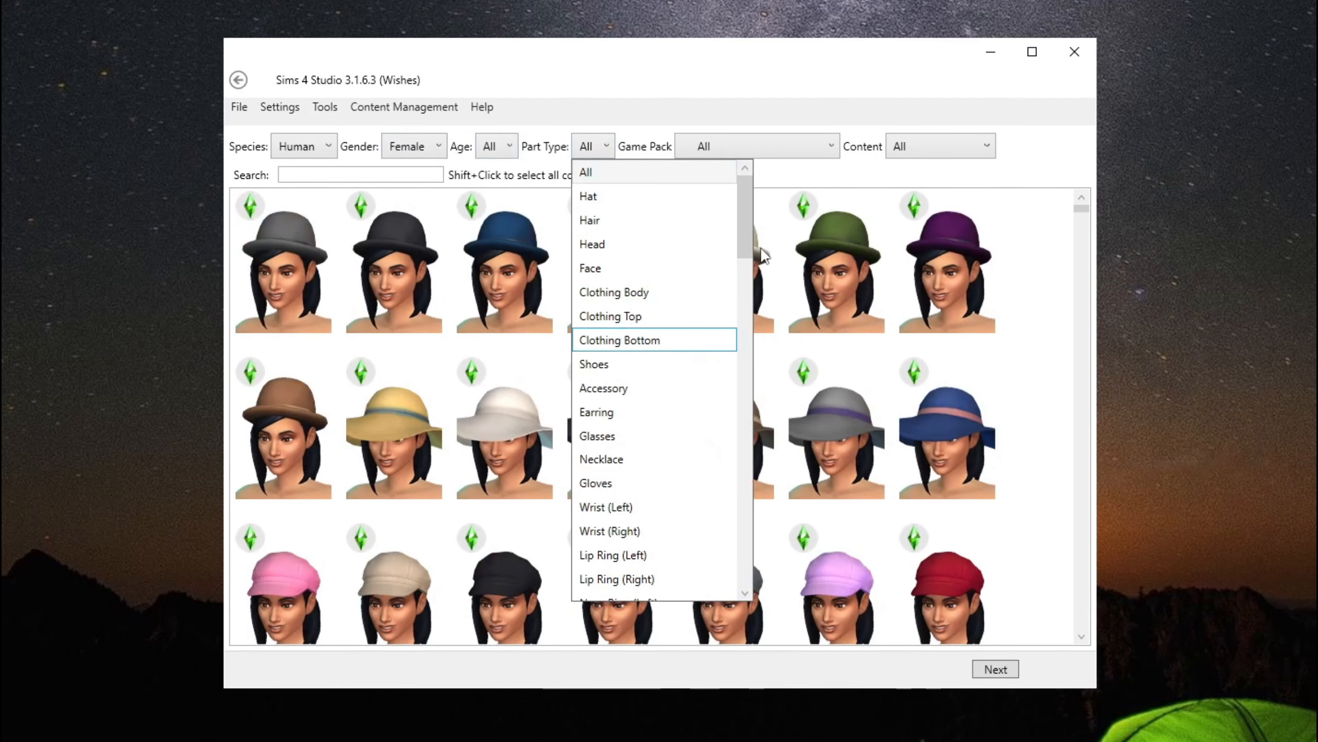
drag(745, 229, 737, 449)
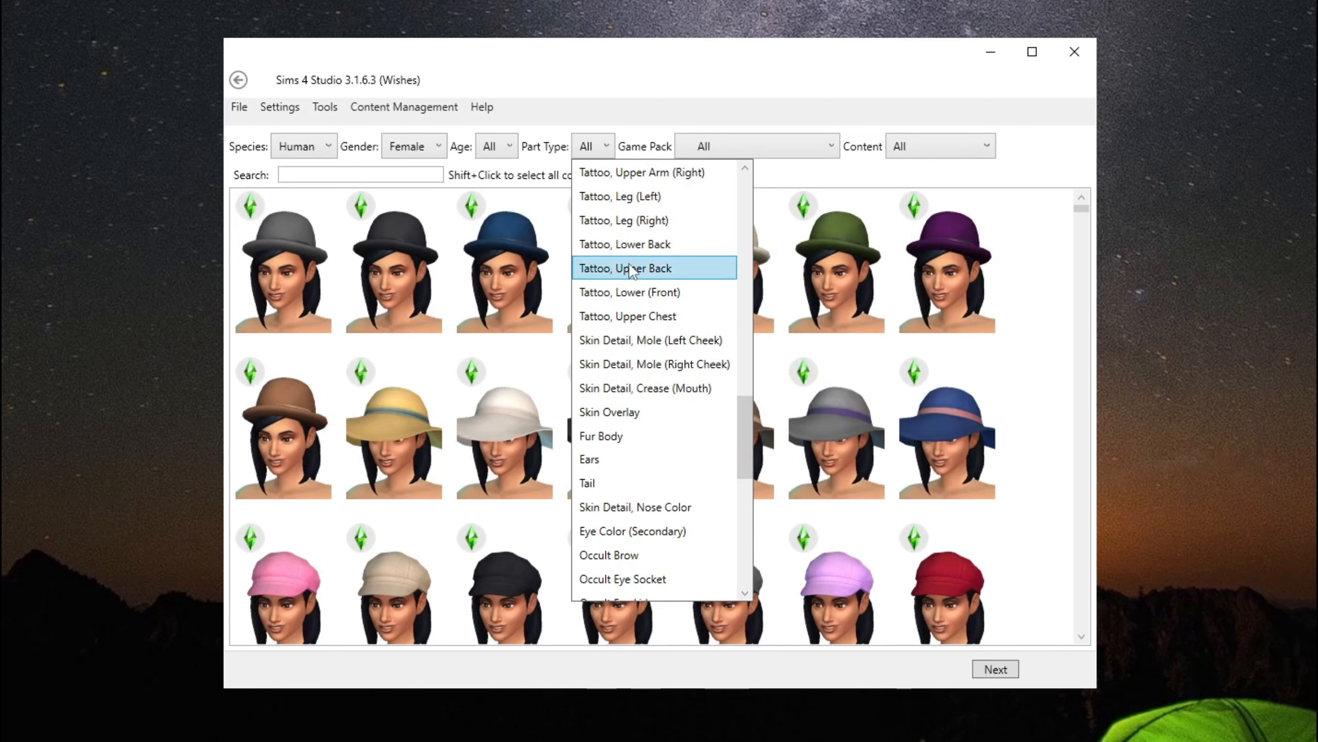
click(686, 251)
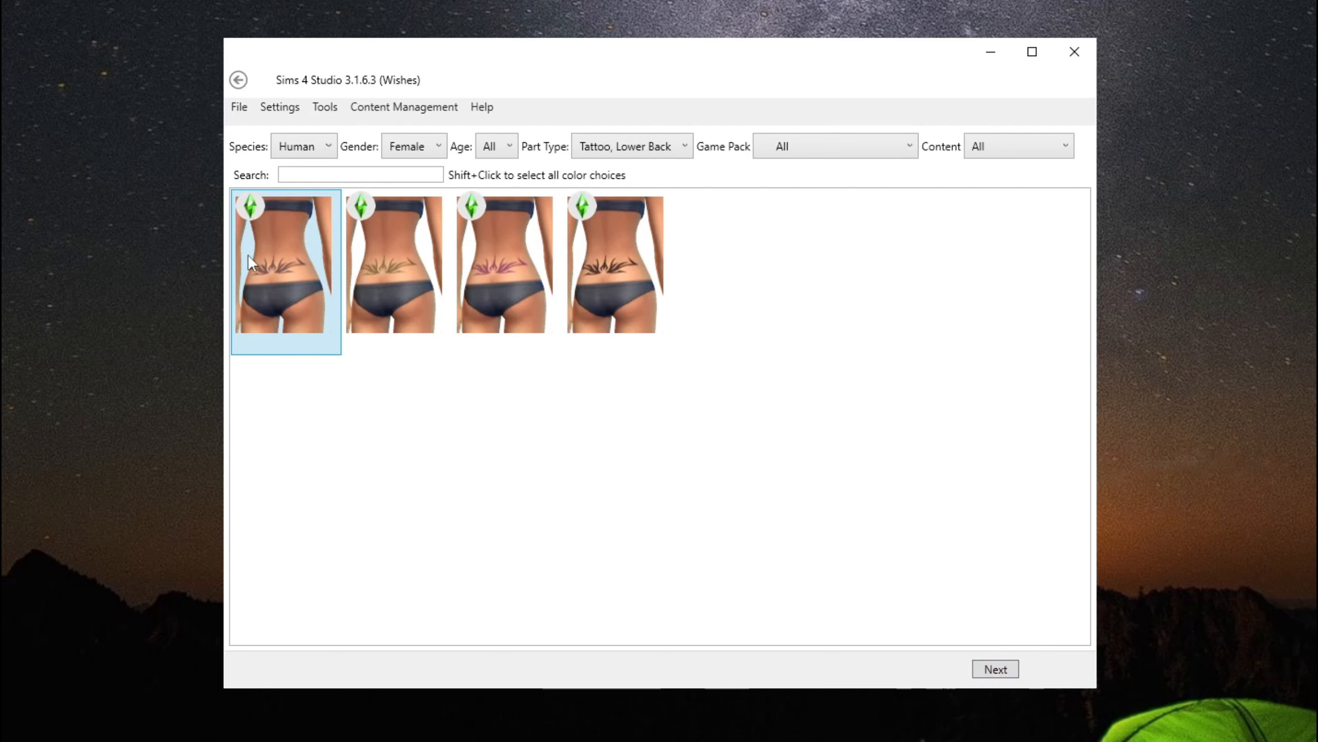
Continue with the first lower back tattoo and save its package as tEST TATTO in the Sims 4 Mods folder.
click(1006, 670)
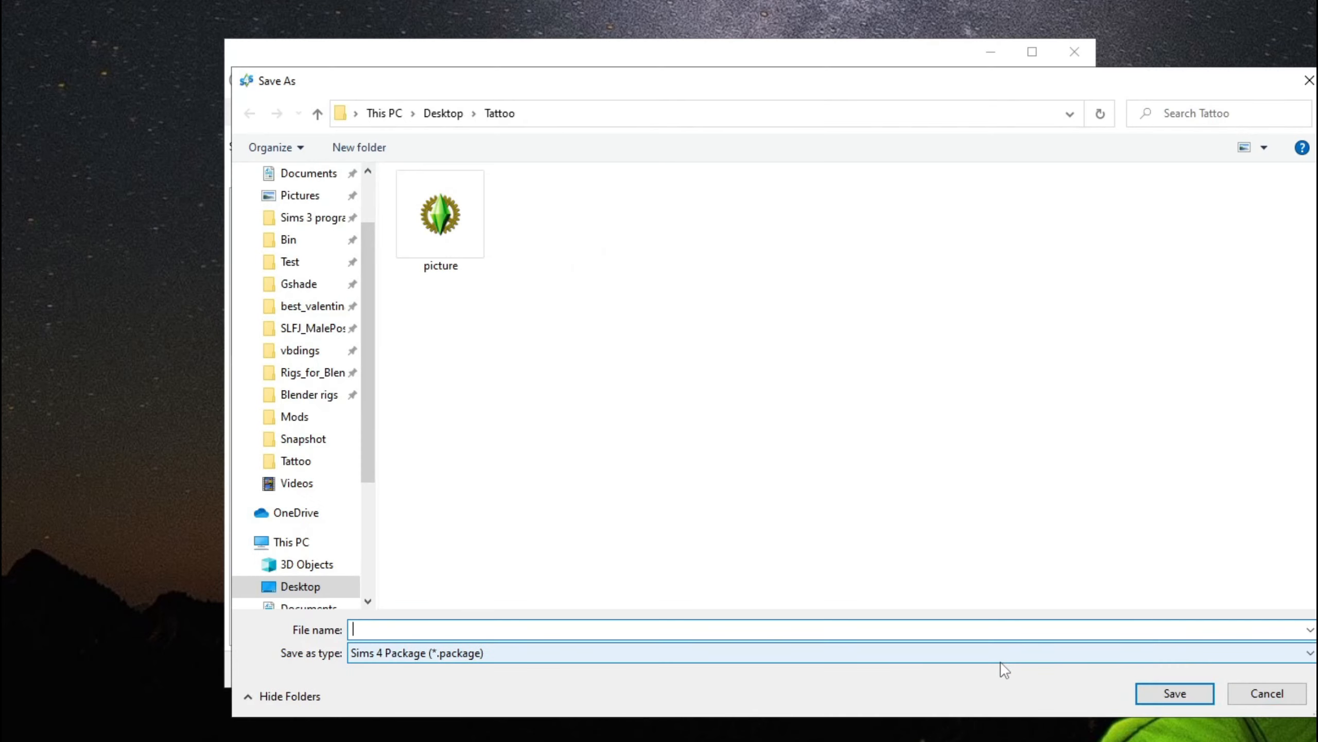
text(tES)
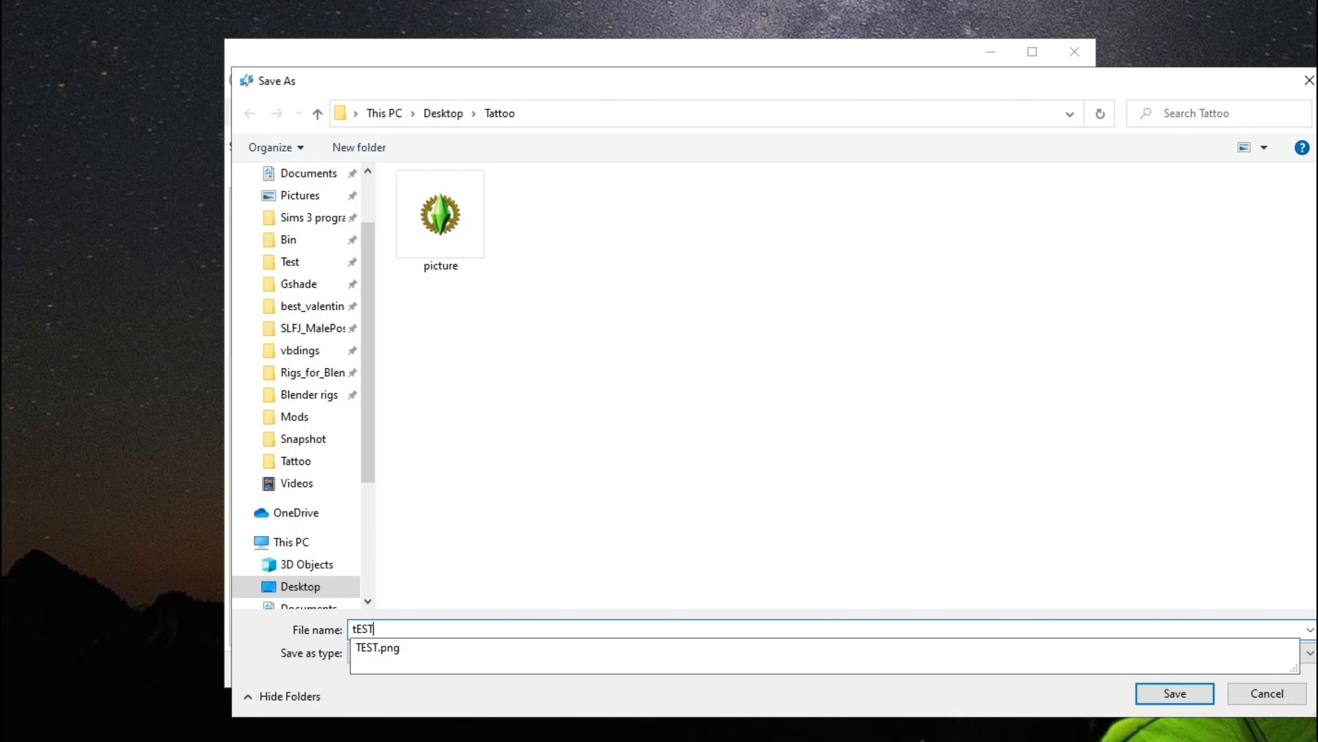
text(TATTO)
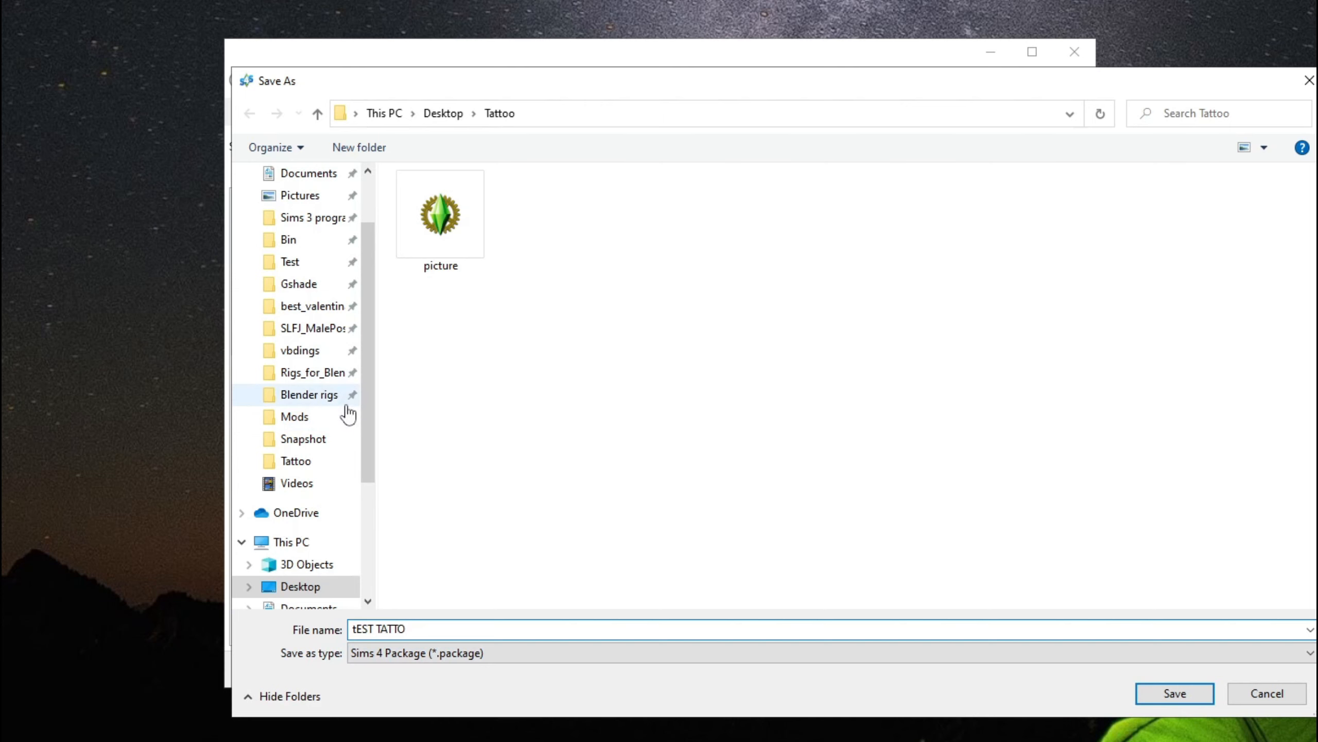
click(335, 397)
click(328, 418)
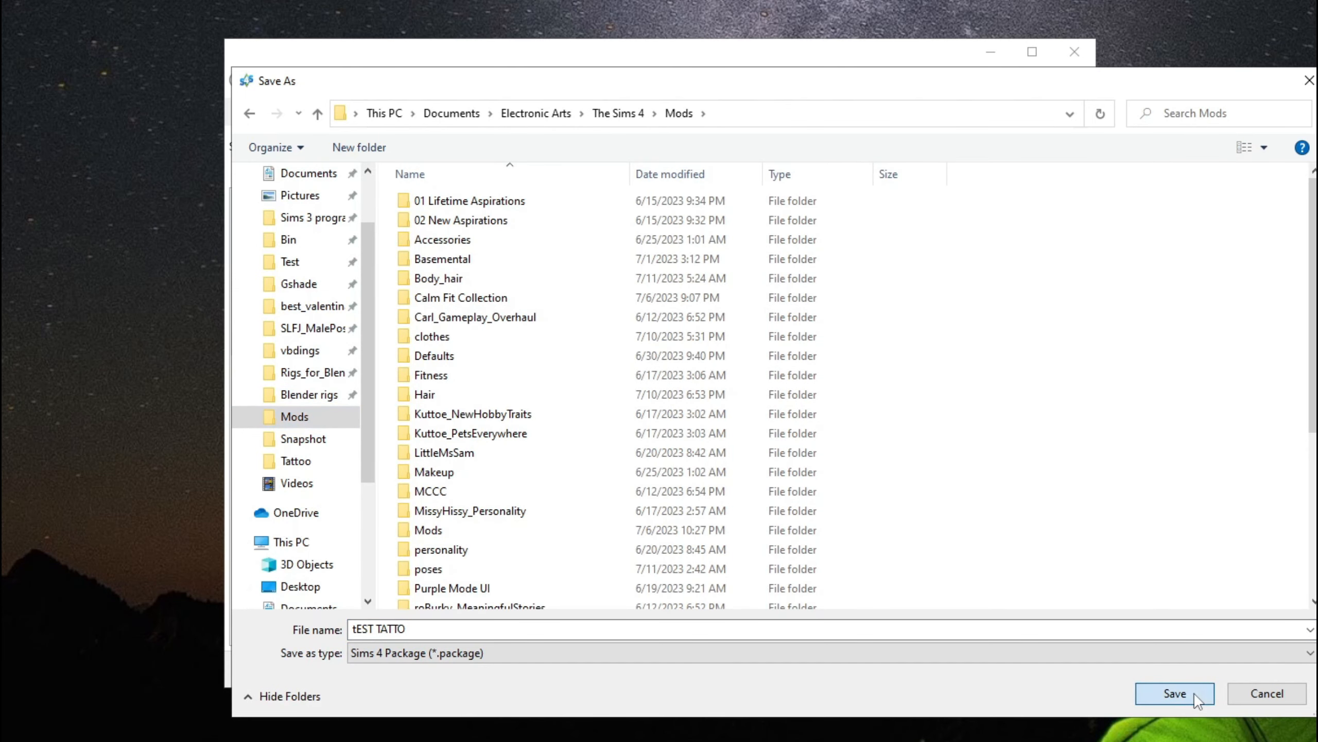
click(1175, 694)
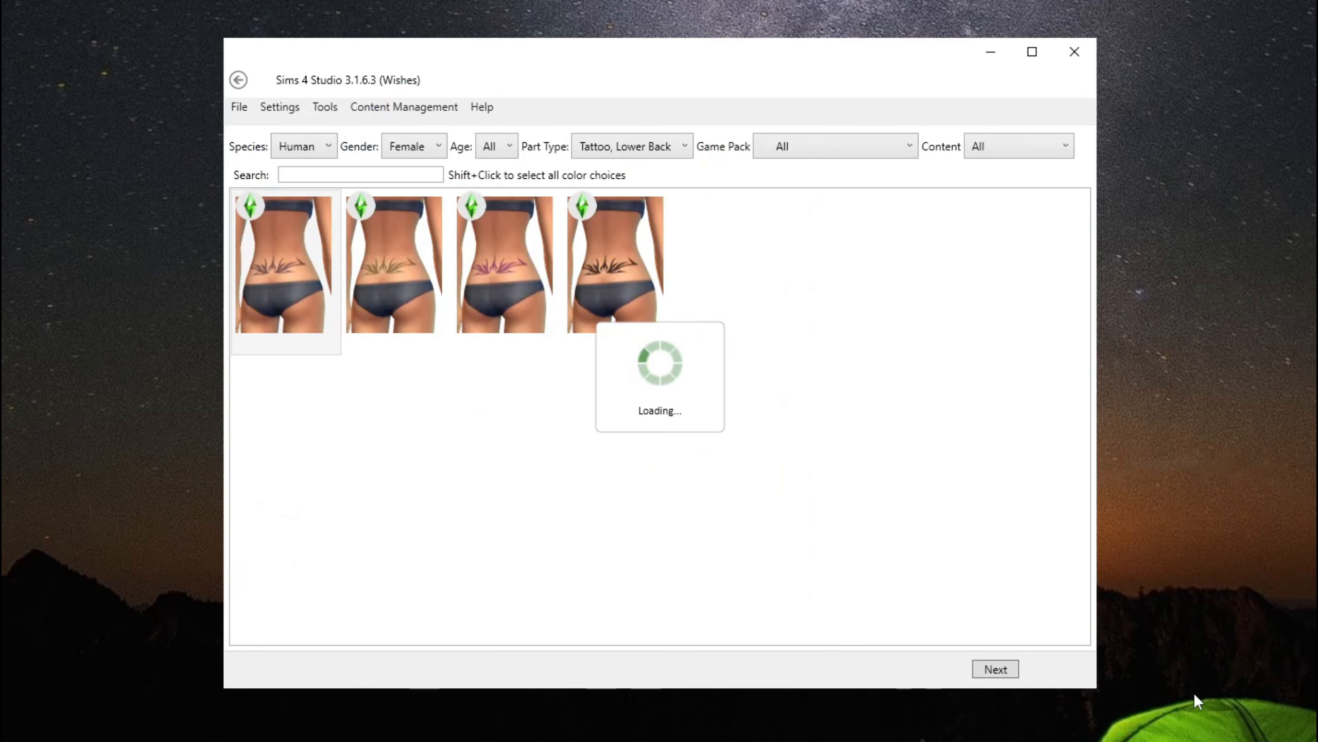
Import the TEST image from the Tattoo folder as the tattoo's diffuse texture.
scroll(596, 400, up, 5)
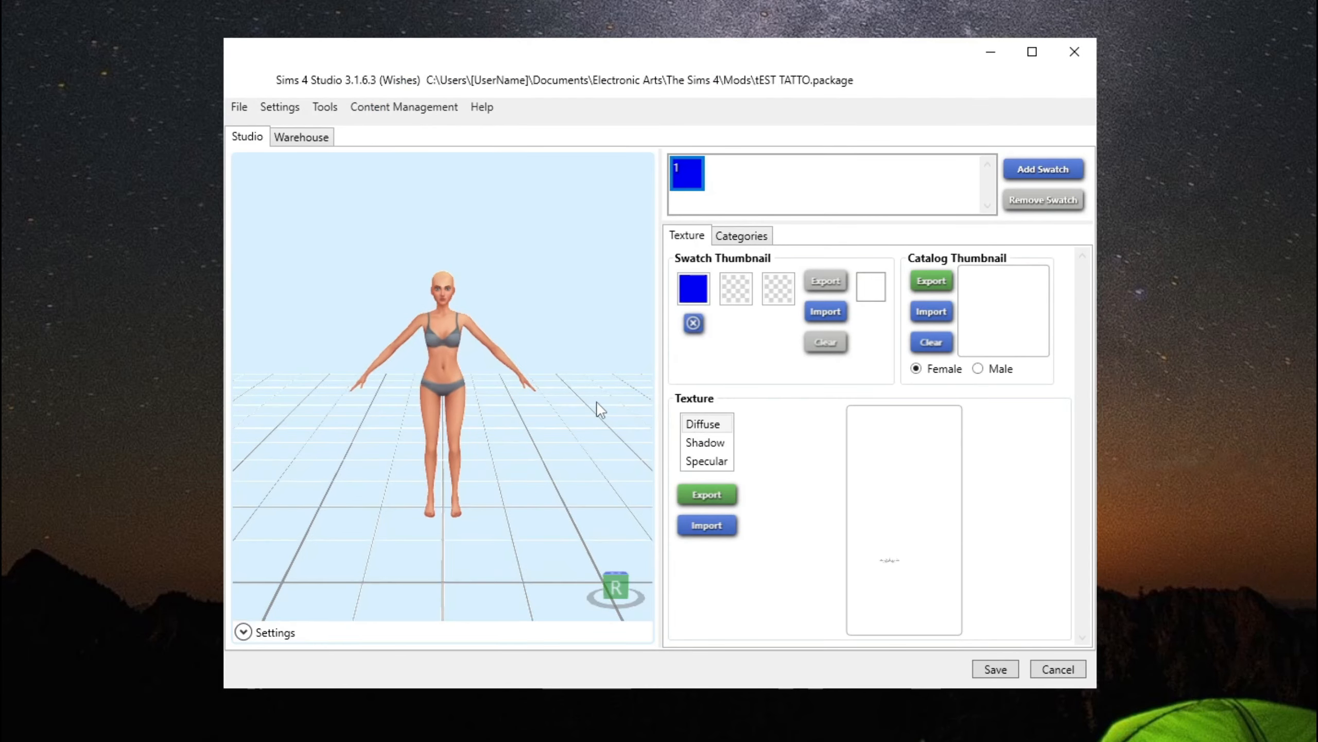
click(693, 522)
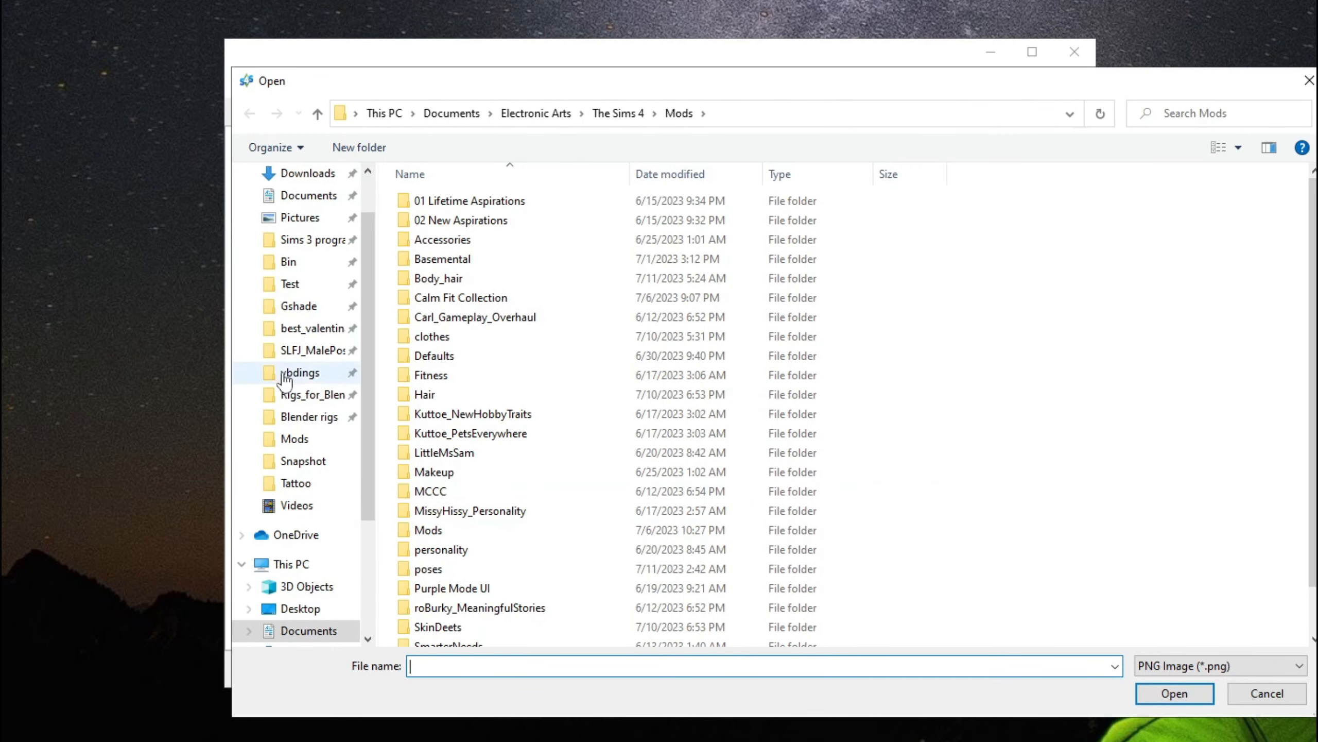
scroll(287, 382, up, 2)
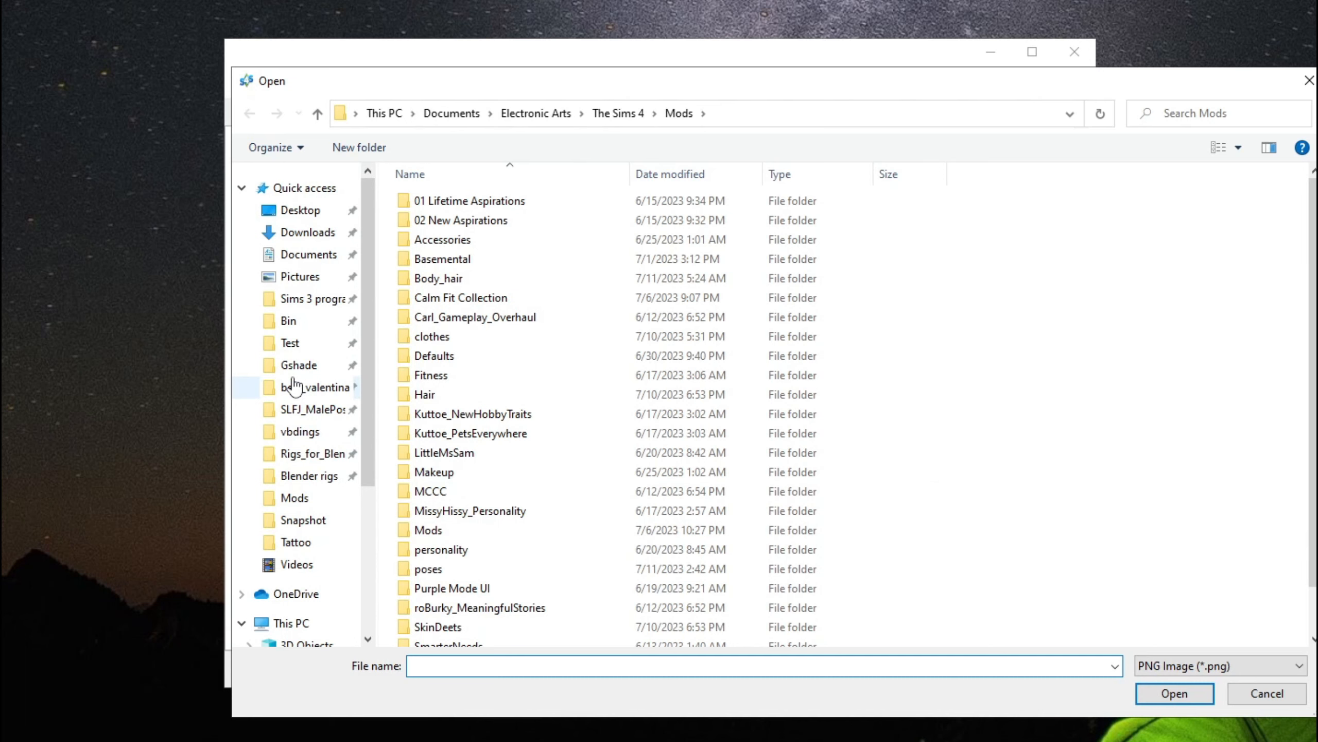
click(294, 542)
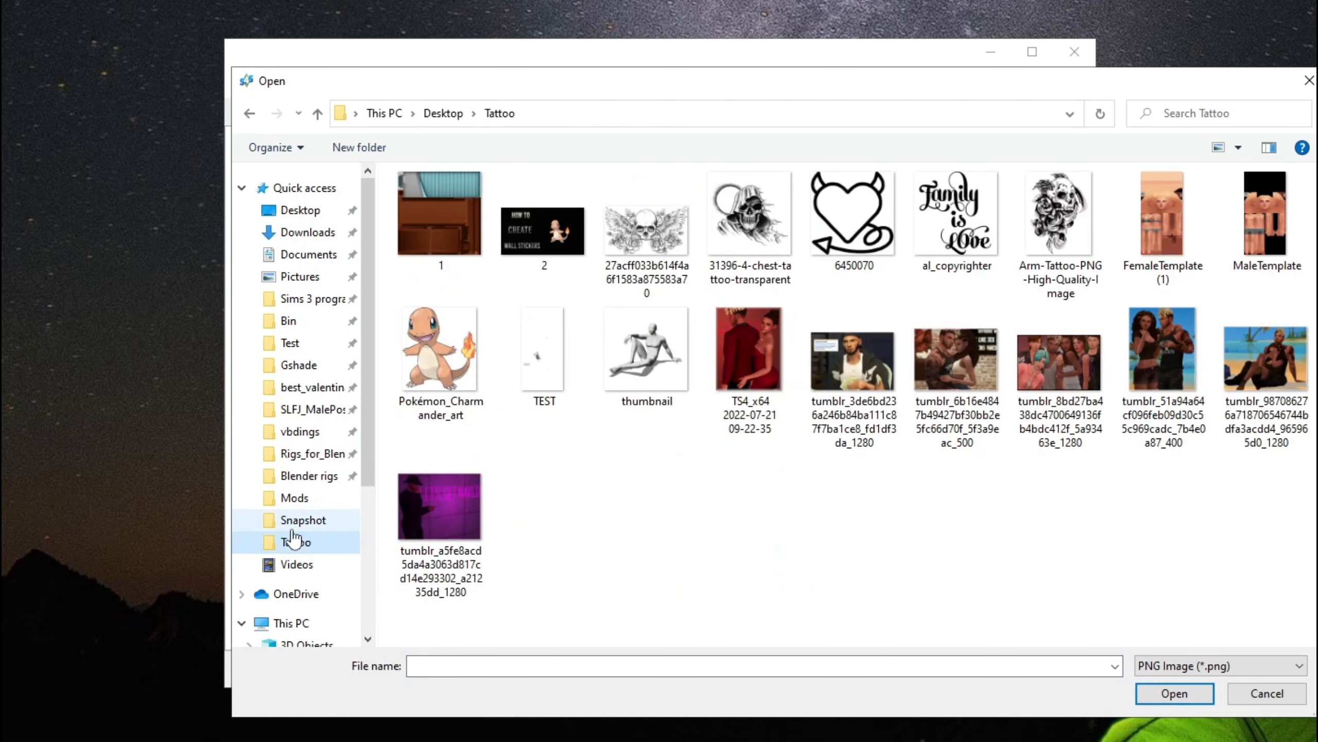
click(584, 413)
click(1149, 685)
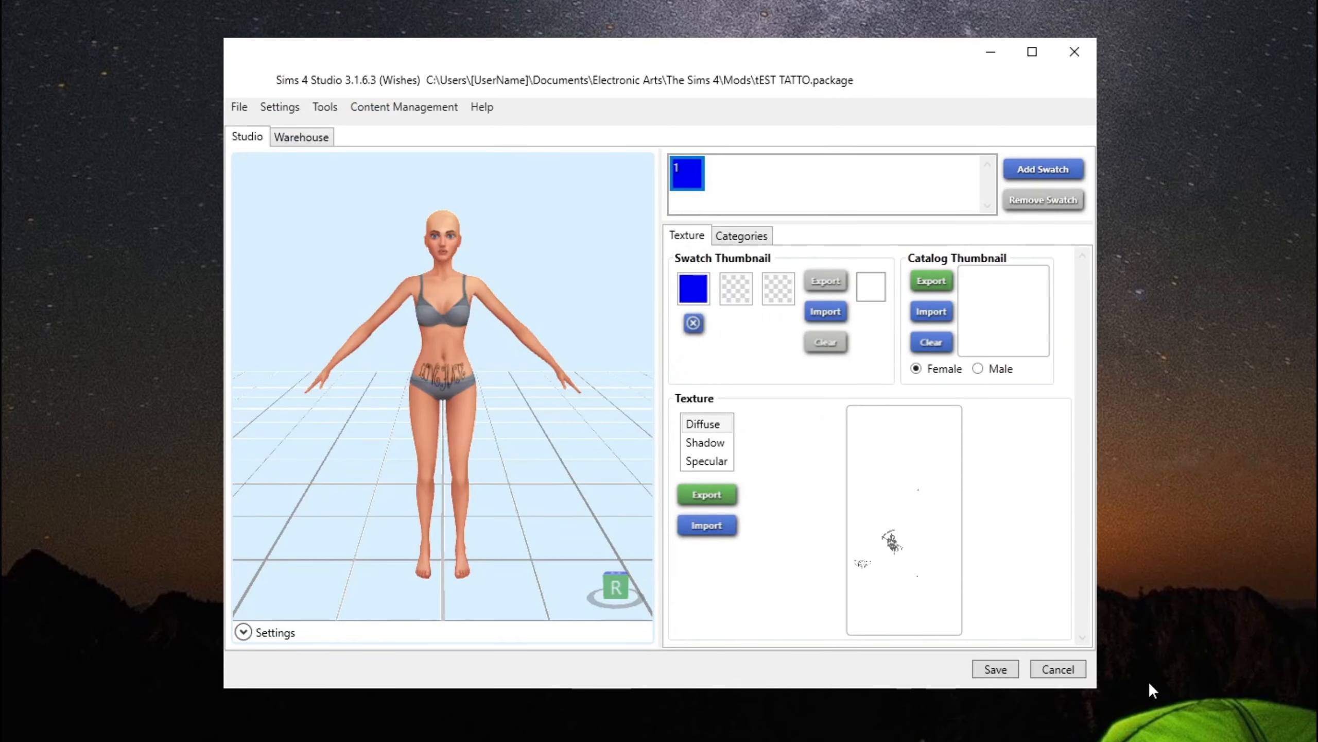
Examine the imported tattoos on the 3D model's stomach and upper back.
scroll(605, 457, up, 5)
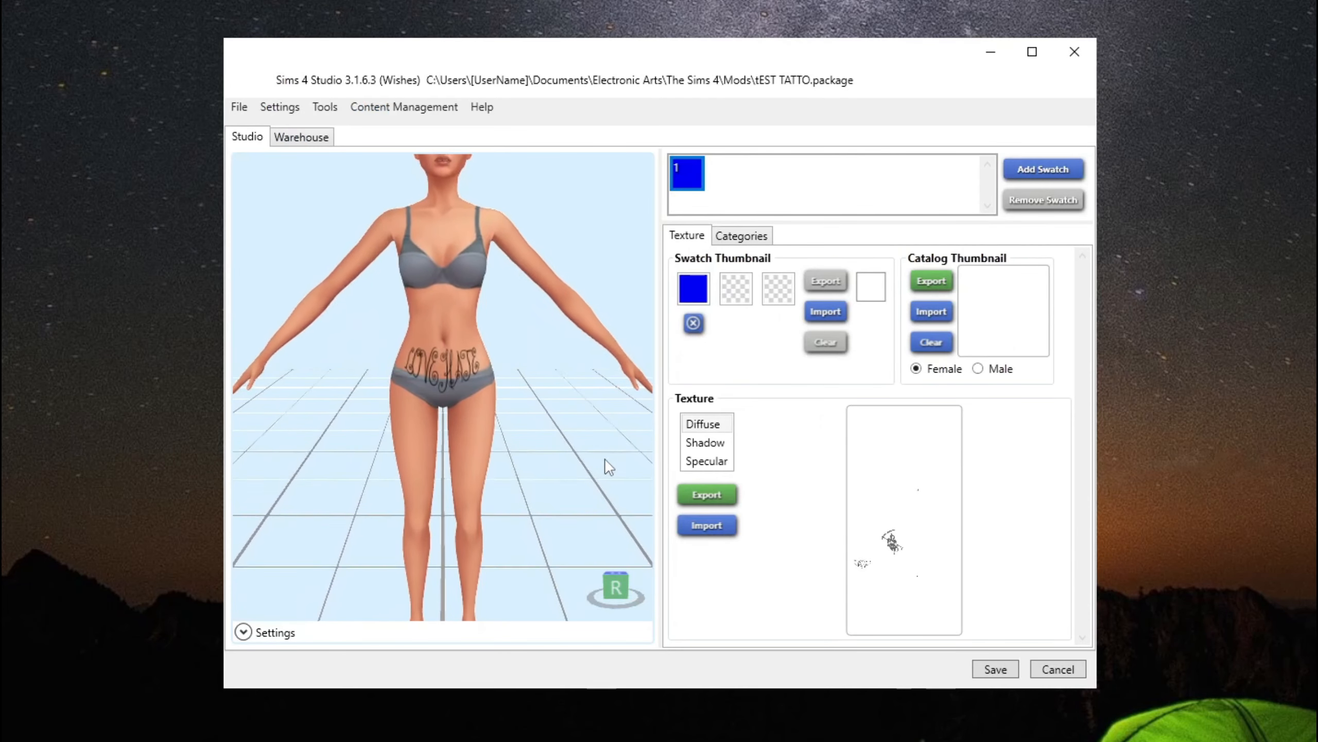
drag(605, 457, 264, 397)
scroll(517, 429, up, 1)
scroll(517, 429, up, 3)
drag(521, 397, 41, 395)
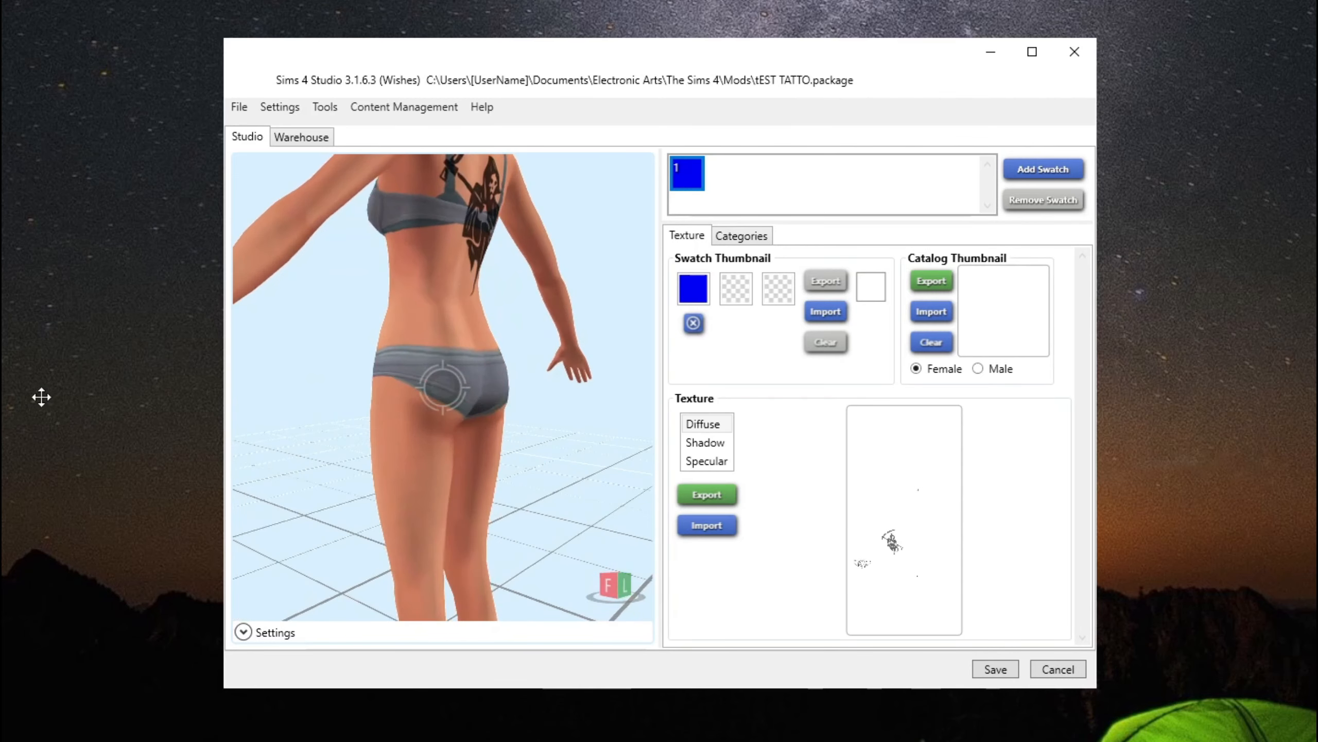
drag(419, 390, 545, 322)
scroll(545, 322, down, 1)
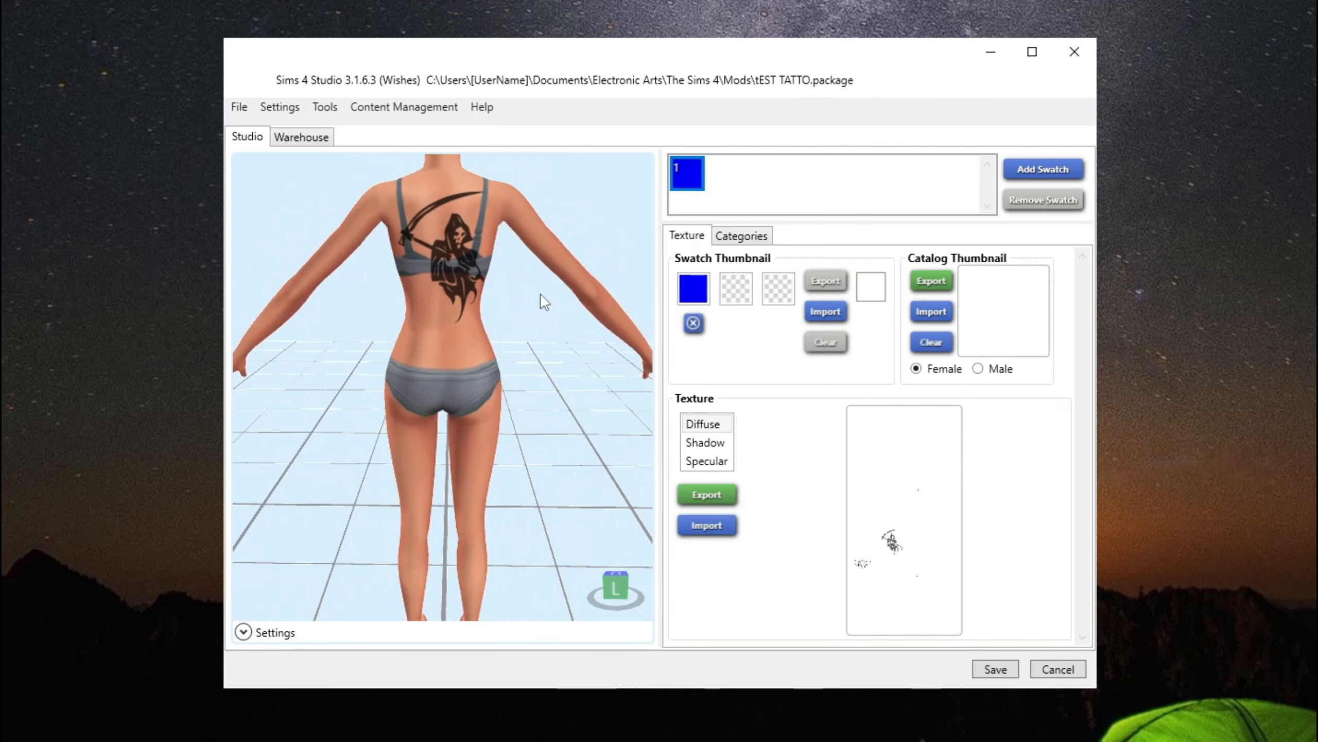
Examine the model from the side and front, checking the small tattoo beside the eye and the stomach lettering.
drag(567, 350, 920, 409)
scroll(632, 343, up, 5)
scroll(498, 209, down, 3)
scroll(496, 207, down, 6)
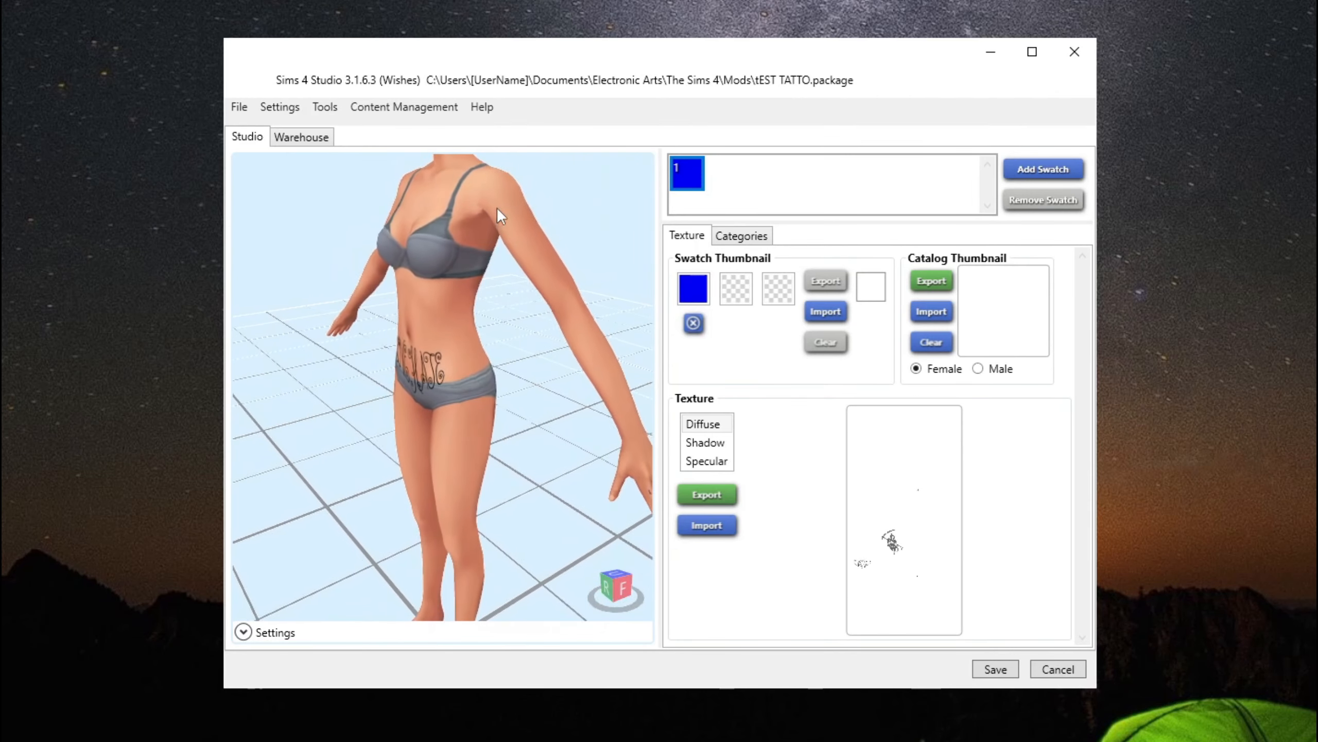
scroll(521, 381, up, 6)
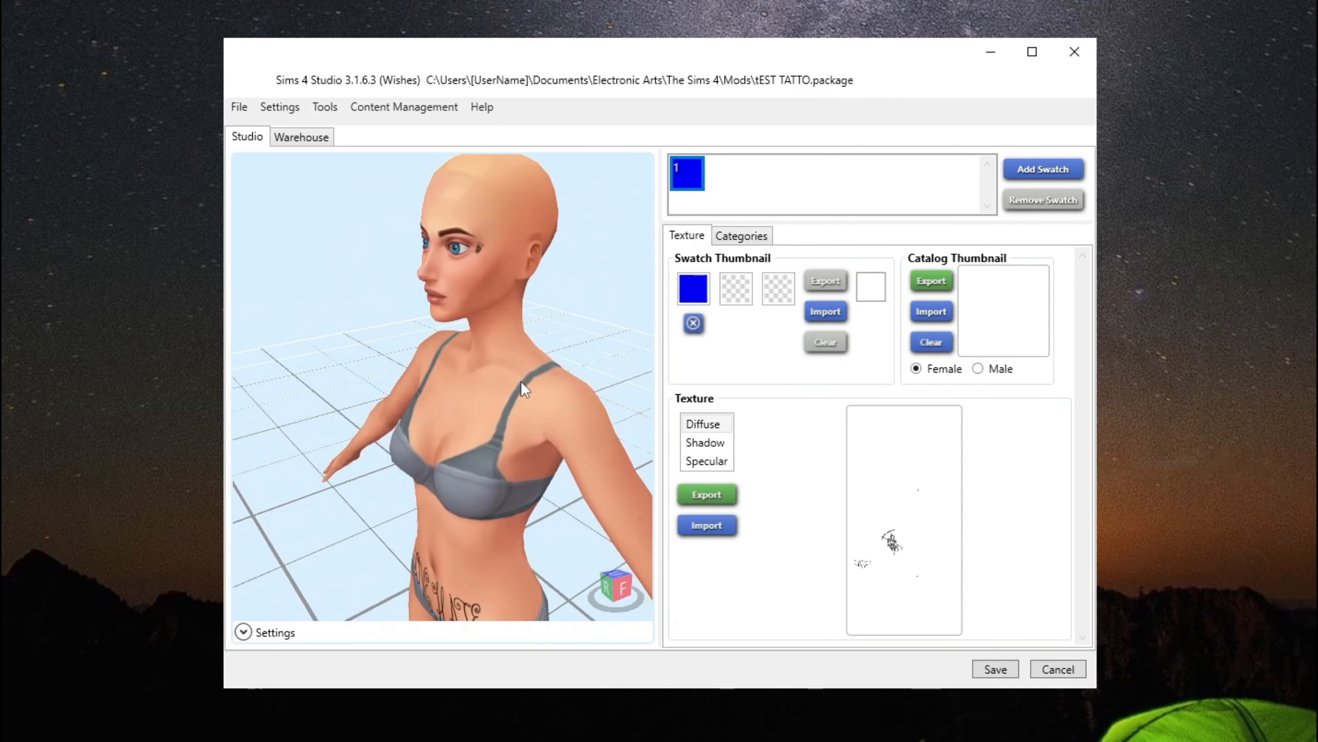
drag(521, 381, 773, 297)
drag(610, 297, 500, 274)
scroll(501, 274, down, 1)
scroll(500, 274, down, 3)
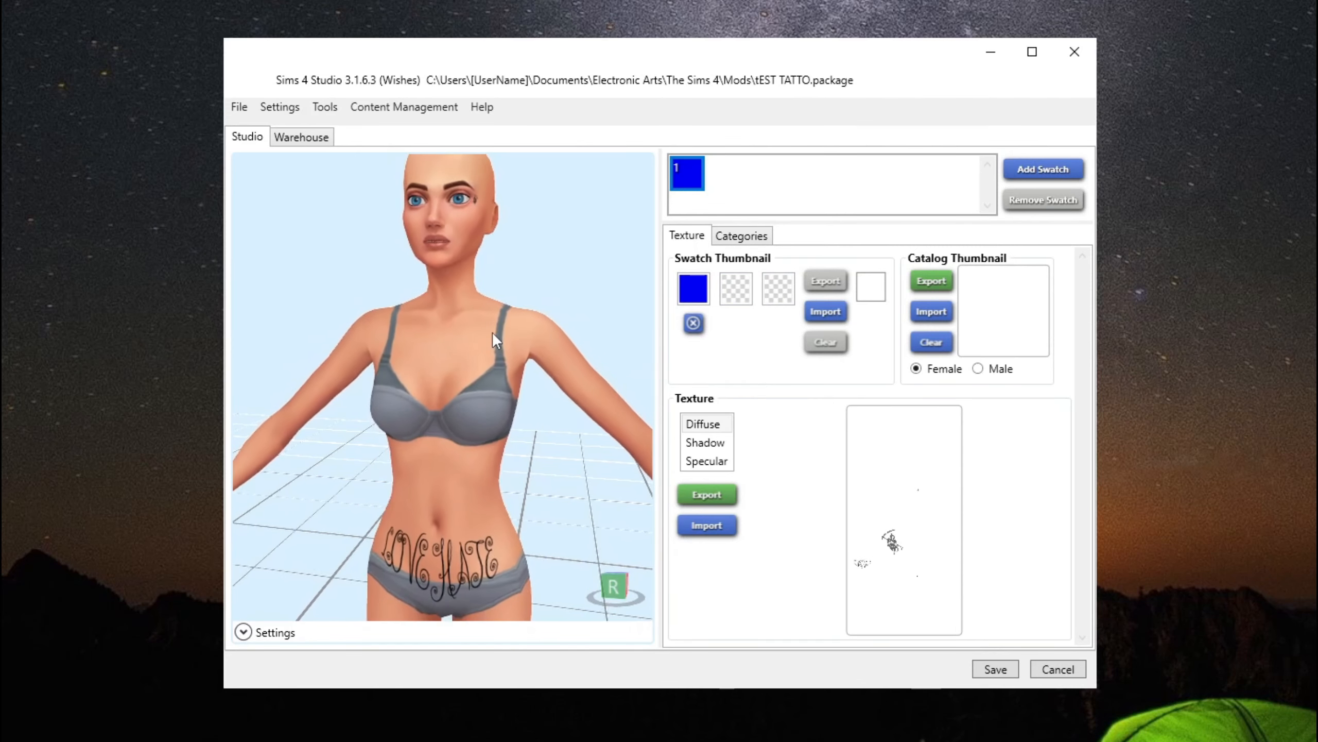
drag(493, 332, 550, 299)
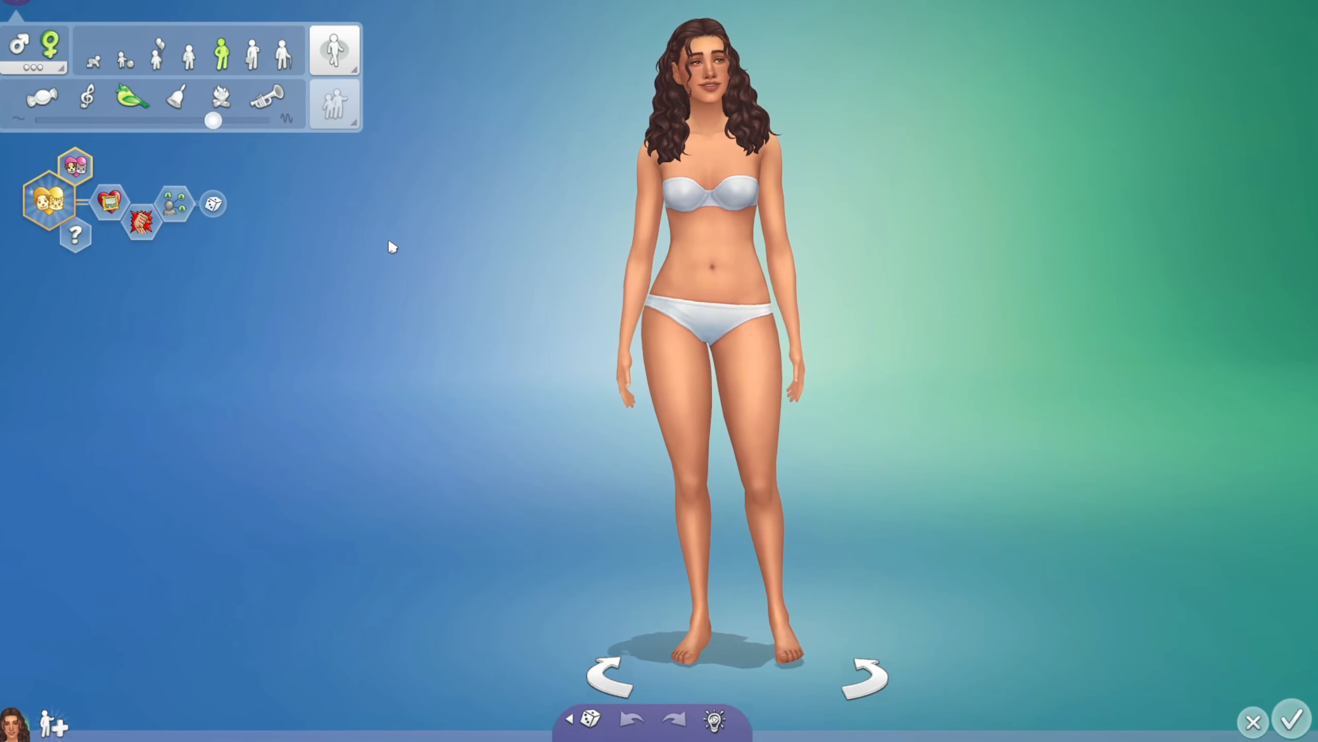
Switch to The Sims 4 Create a Sim, open the female Sim's body options and apply the custom tattoo.
drag(510, 303, 506, 303)
drag(752, 295, 750, 297)
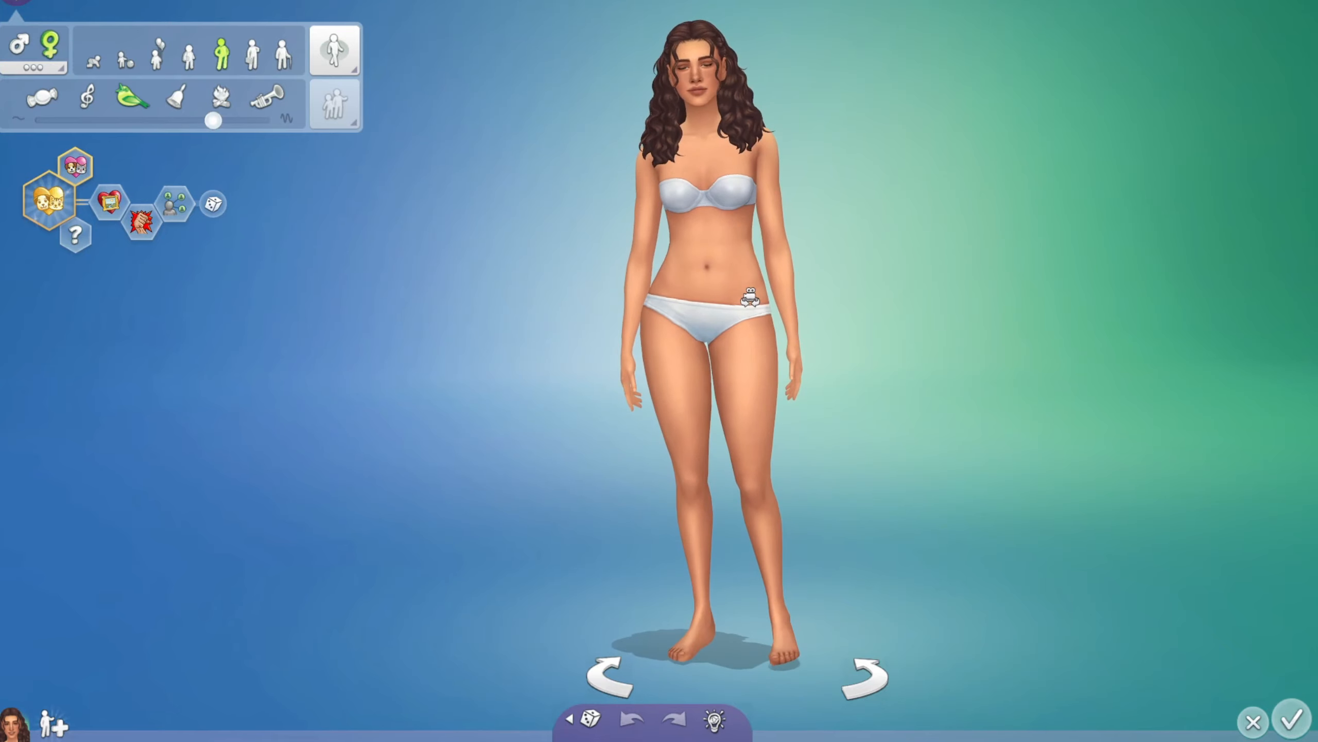
click(752, 294)
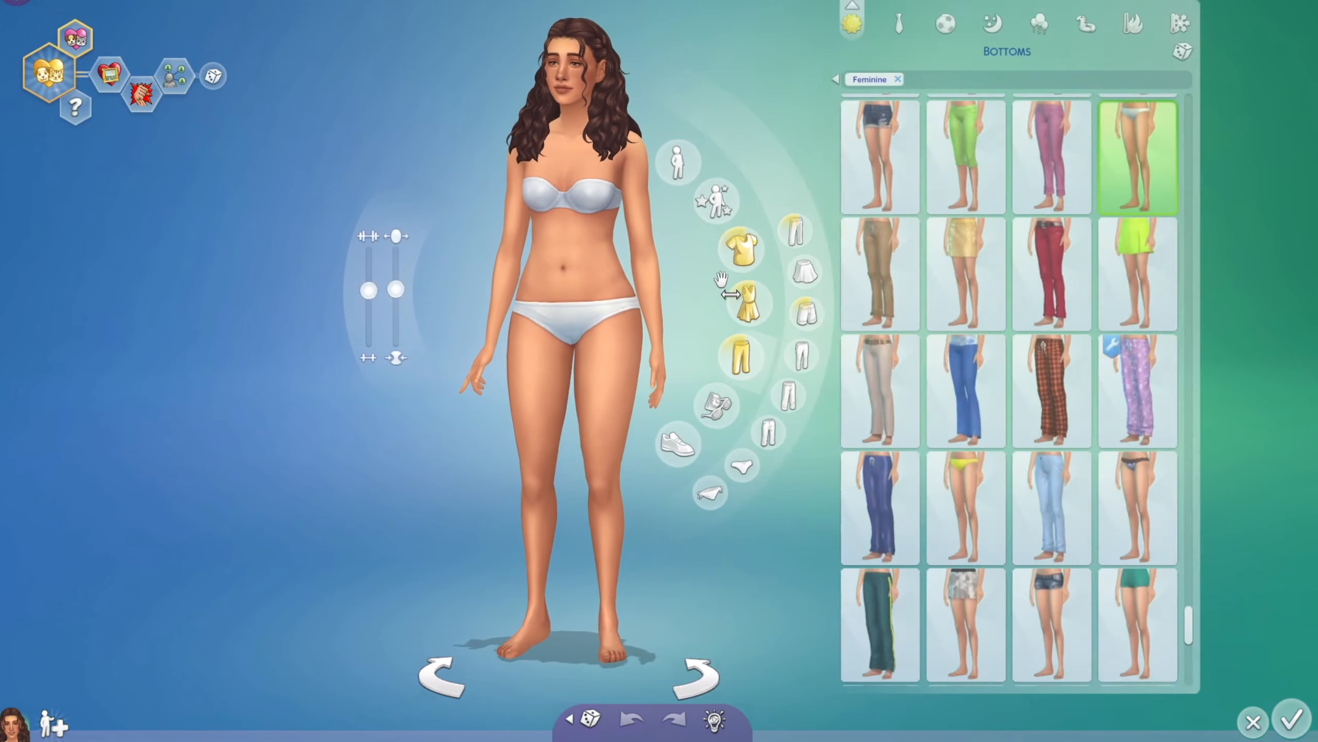
click(667, 179)
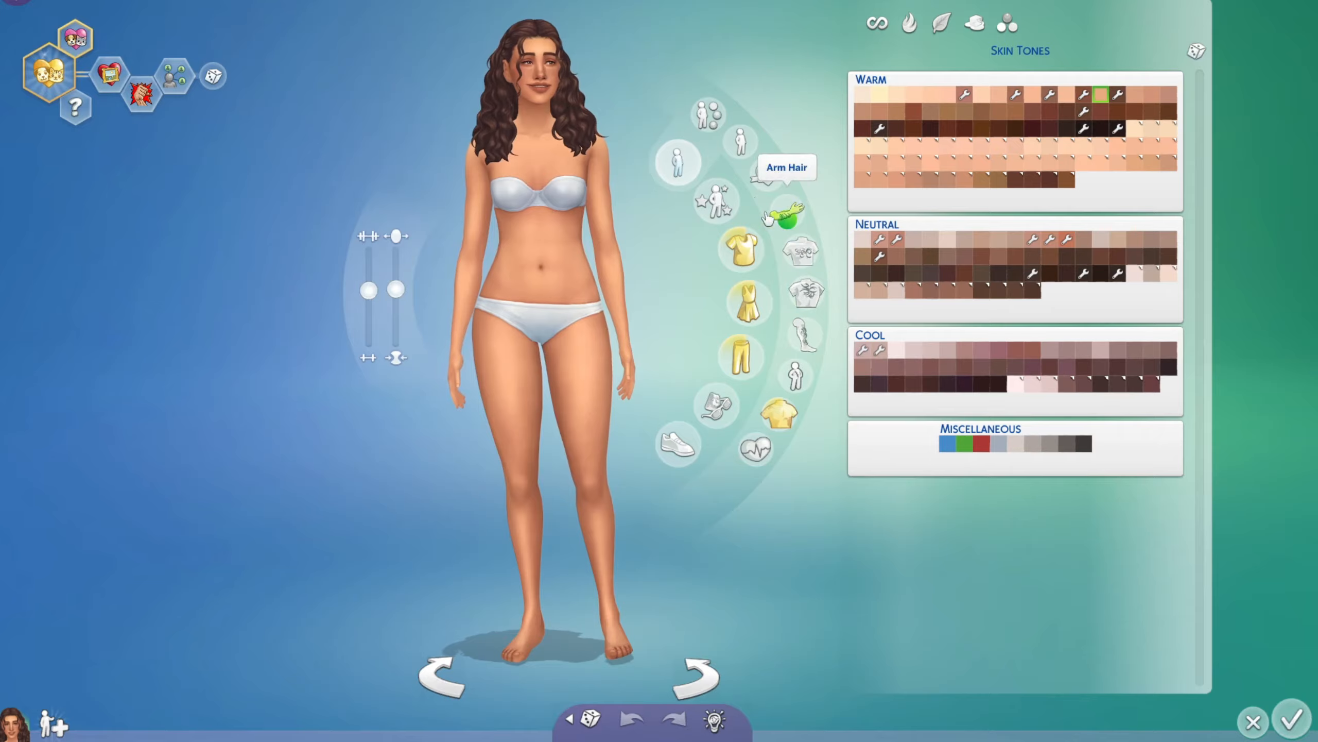
click(786, 212)
Examine the applied tattoos on the Sim's back, stomach and fingers from all sides.
scroll(769, 576, up, 2)
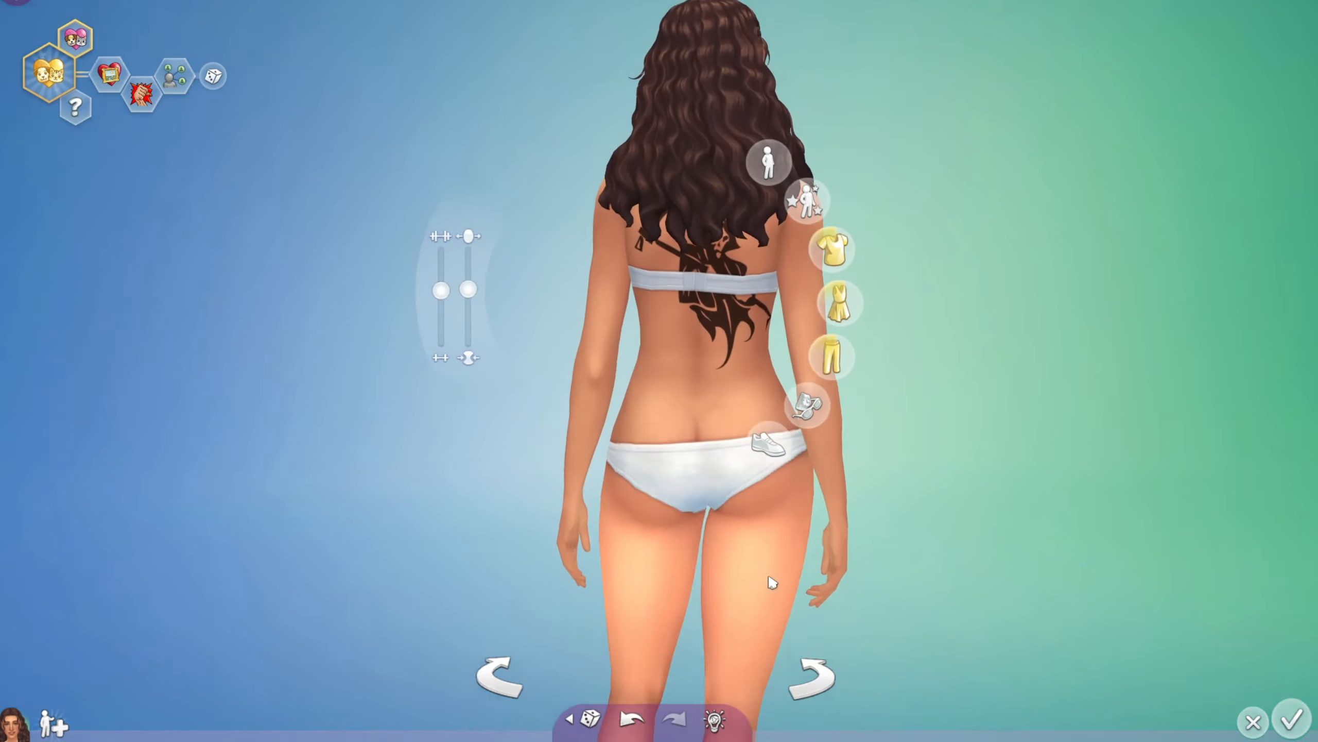
scroll(769, 576, down, 1)
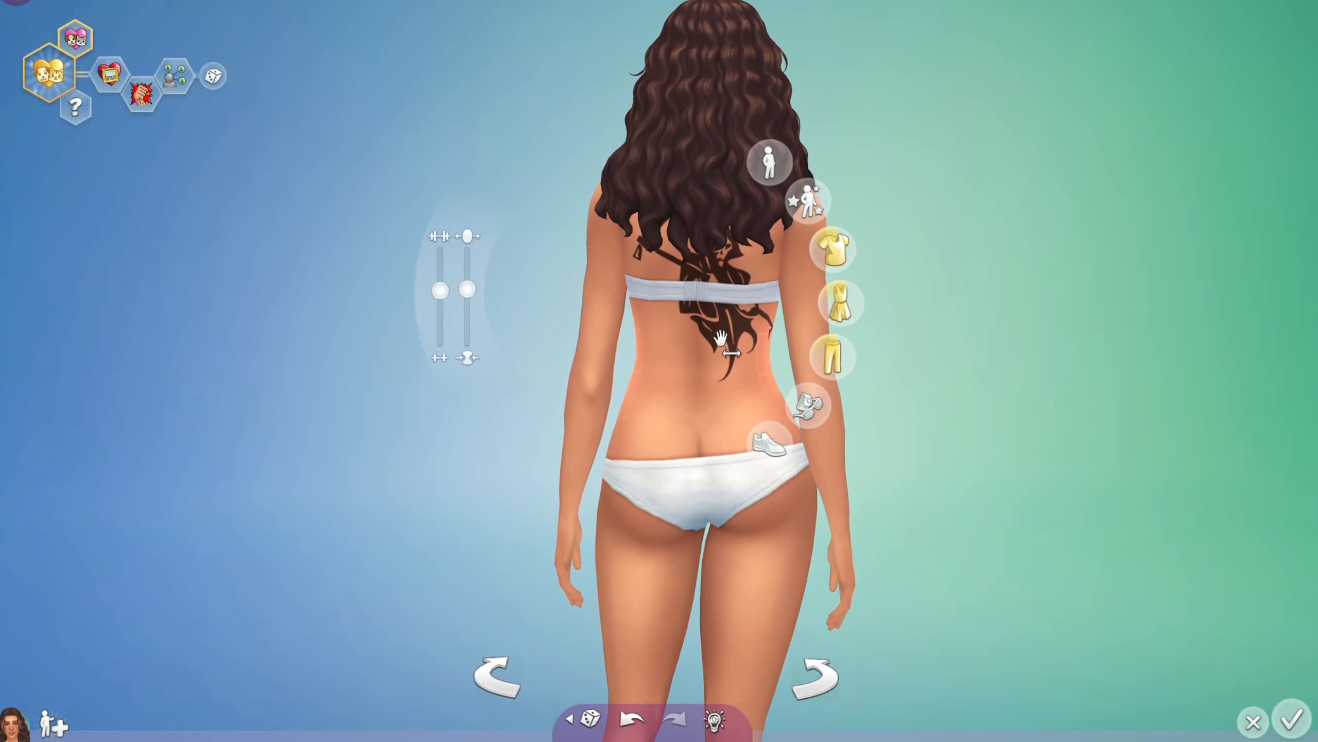
drag(729, 355, 728, 356)
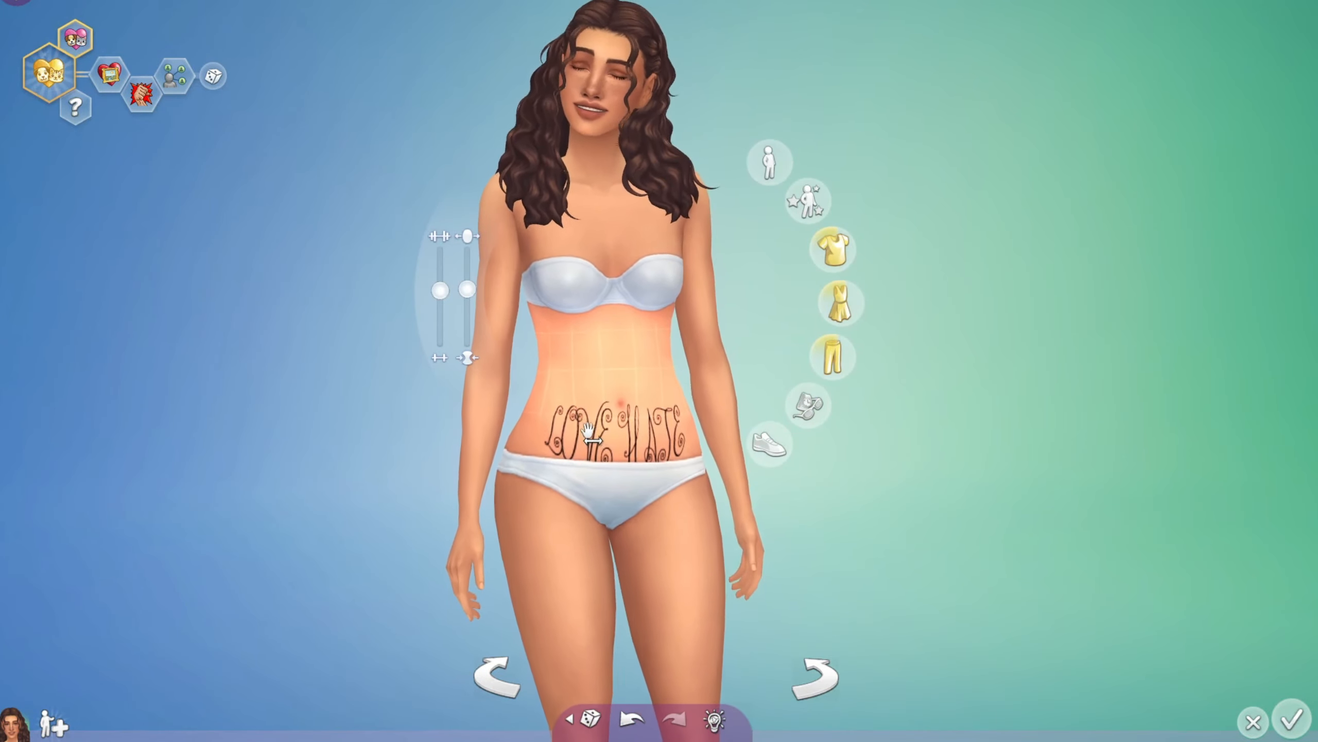
drag(700, 421, 700, 430)
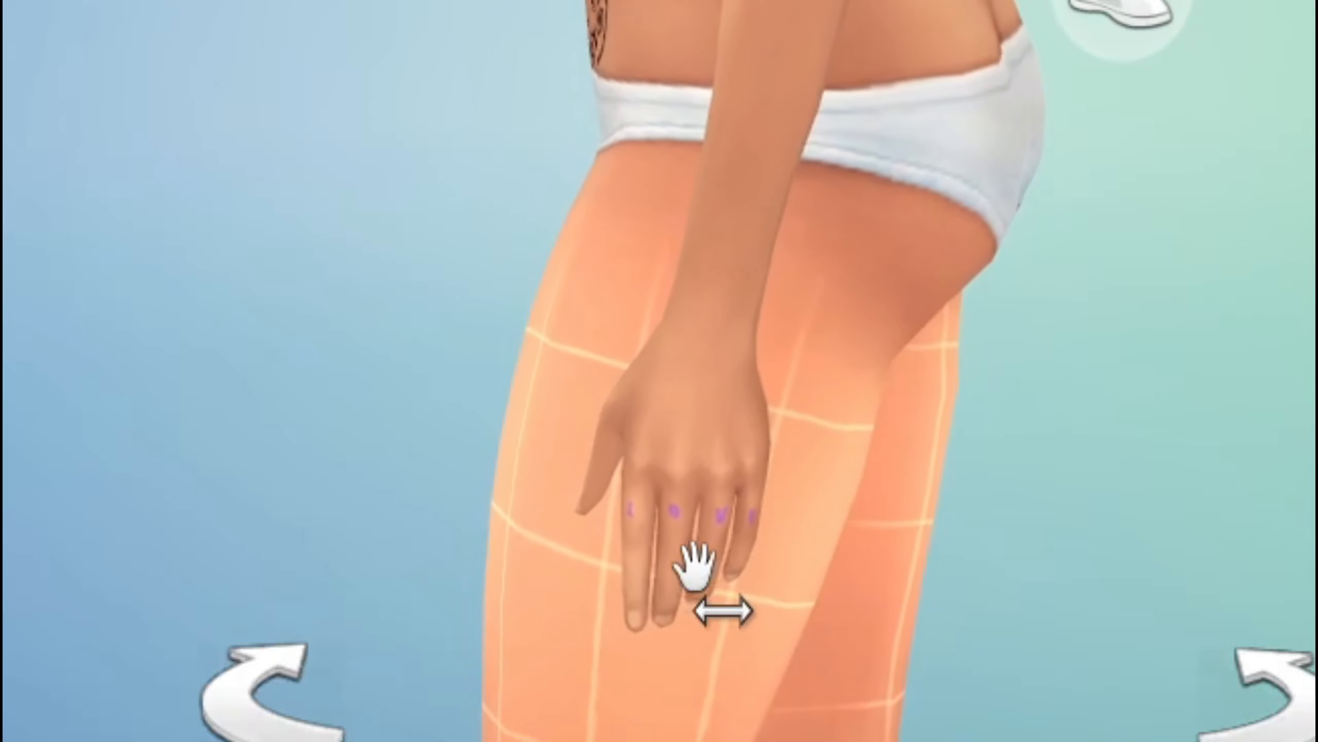
drag(695, 566, 694, 566)
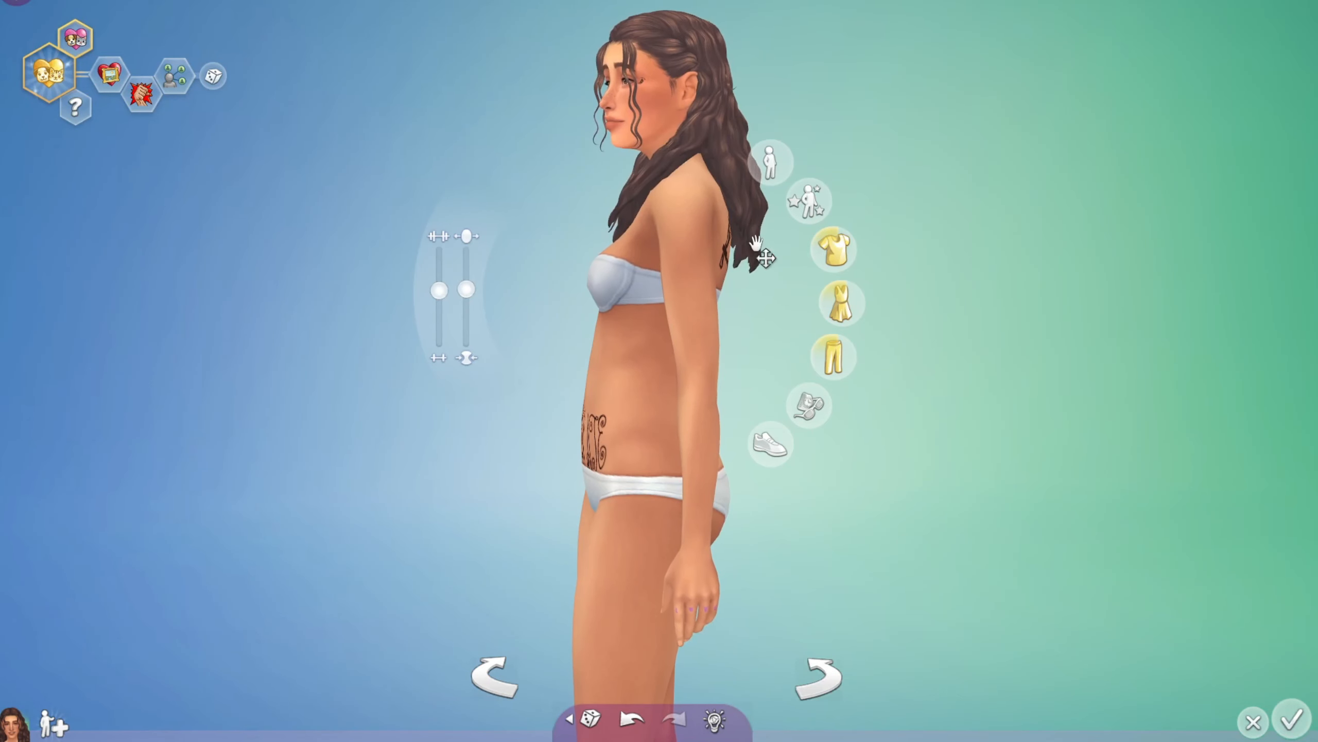
drag(756, 243, 756, 245)
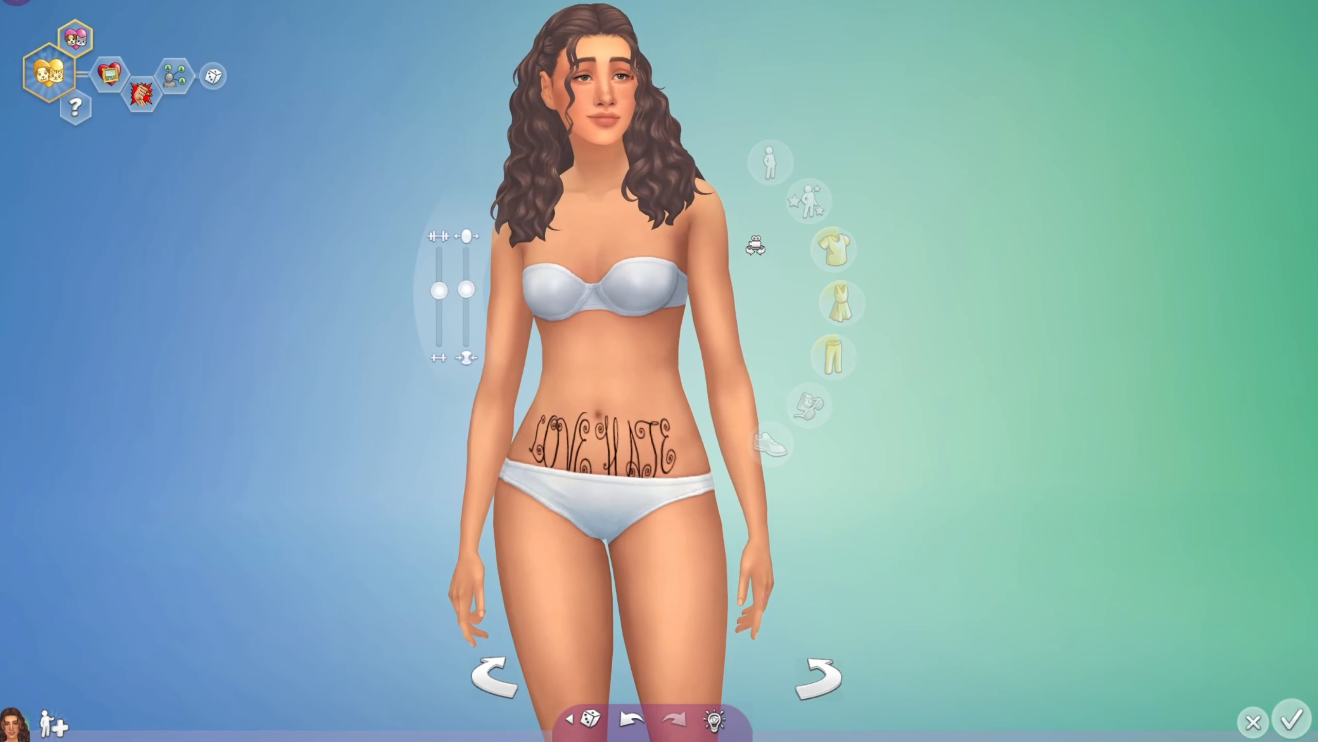